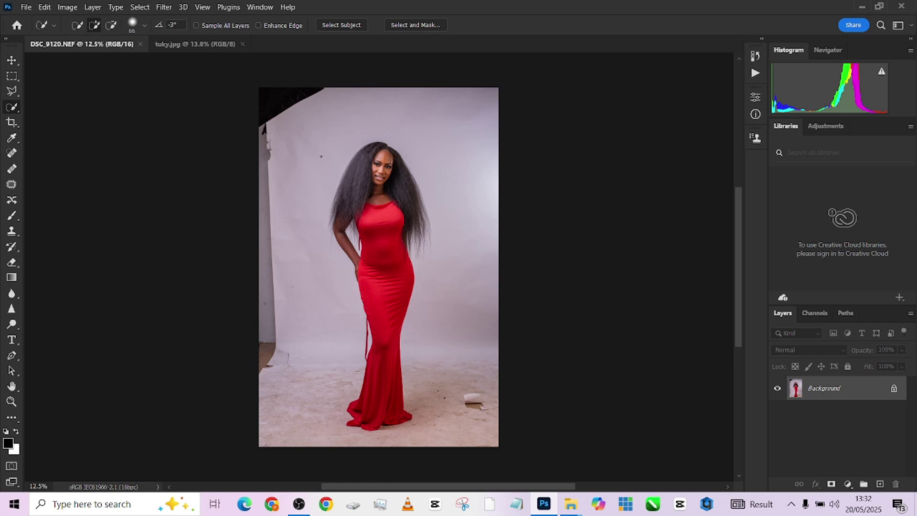
# Return to DSC_9120.NEF and crop it outward to 4:5 with Content-Aware off, adding white margins
pyautogui.click(220, 45)
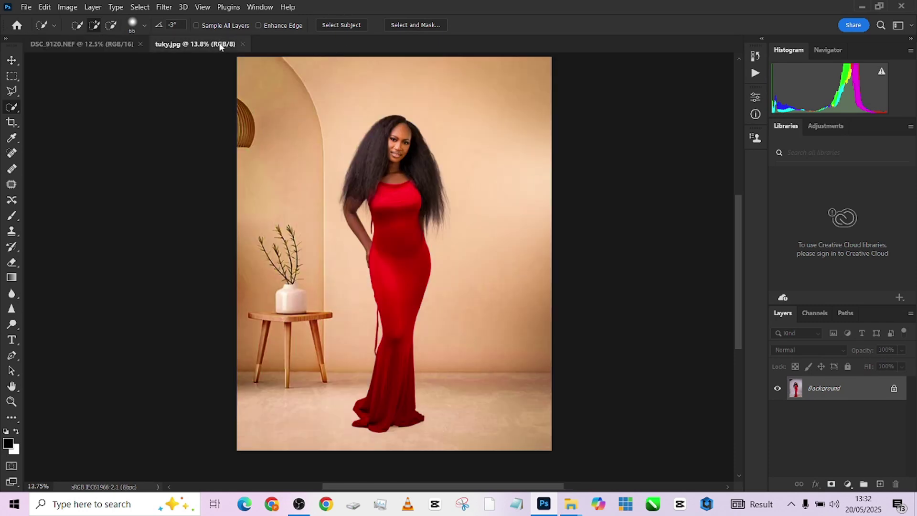
pyautogui.click(100, 45)
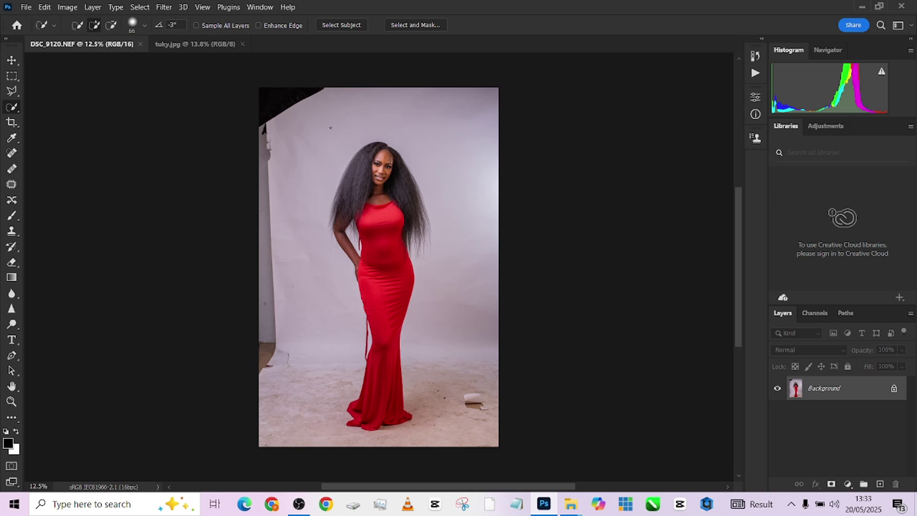
pyautogui.click(13, 124)
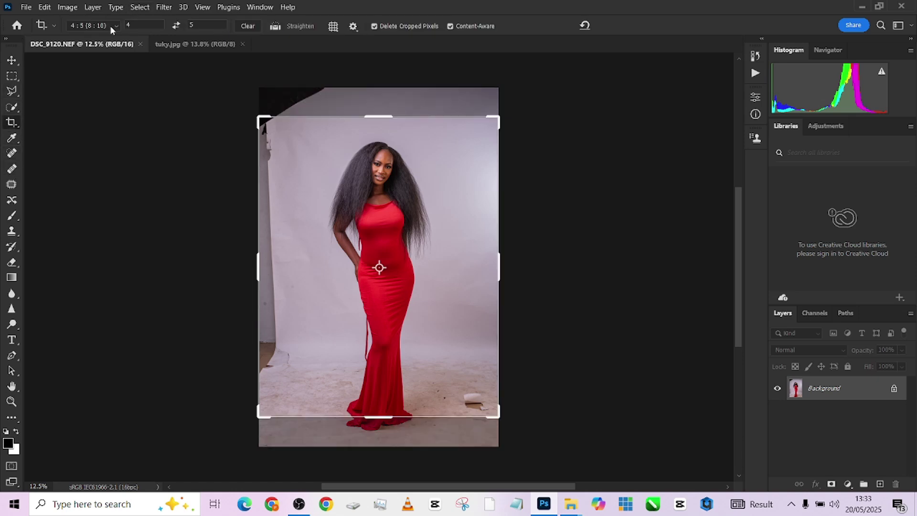
pyautogui.moveTo(385, 422); pyautogui.dragTo(382, 431)
pyautogui.click(457, 27)
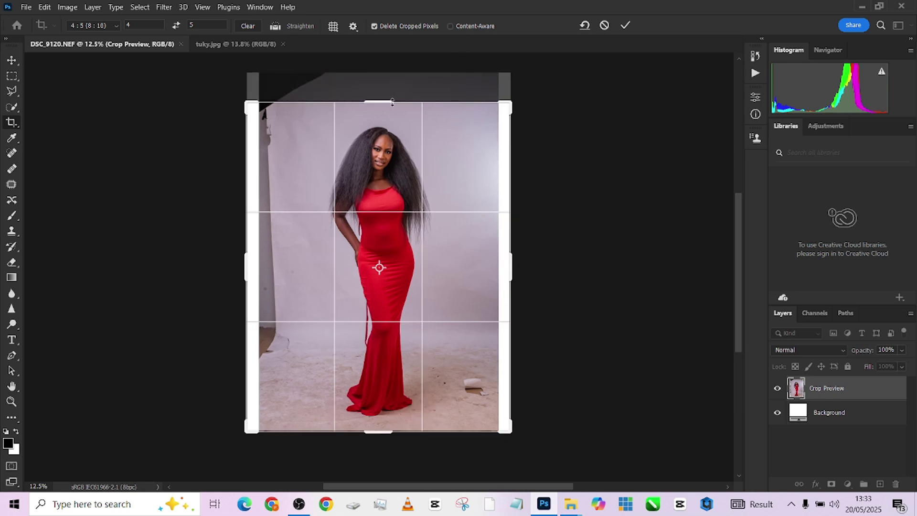
pyautogui.moveTo(390, 105); pyautogui.dragTo(373, 77)
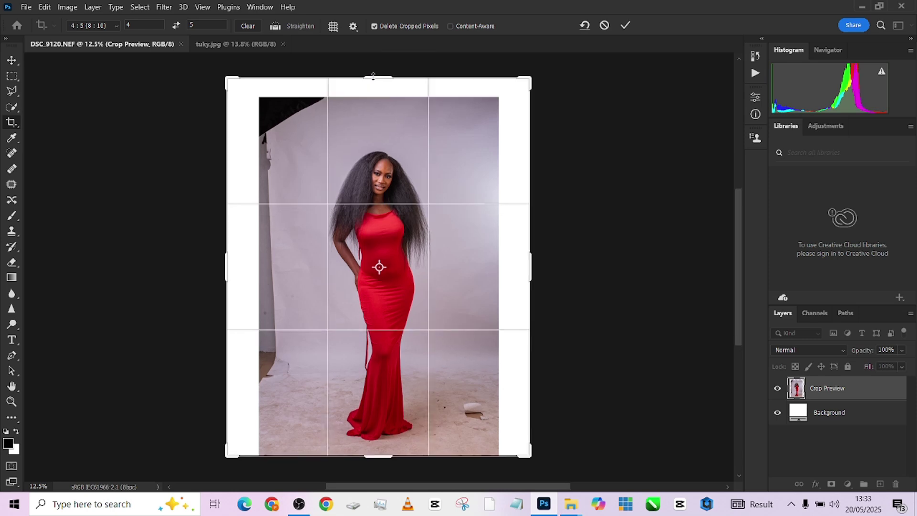
pyautogui.click(627, 27)
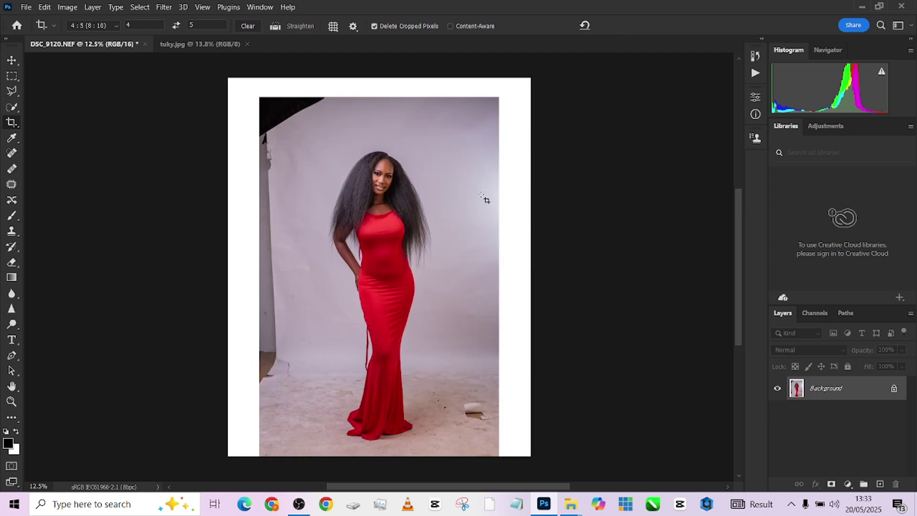
# Select around the model, invert the selection, Content-Aware fill the white margins, and deselect
pyautogui.click(11, 76)
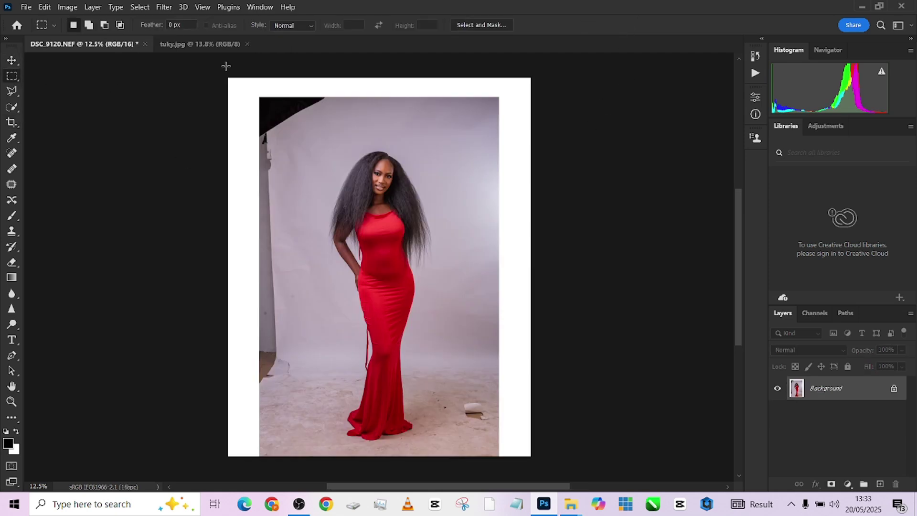
pyautogui.moveTo(294, 127); pyautogui.dragTo(443, 451)
pyautogui.rightClick(391, 117)
pyautogui.click(460, 132)
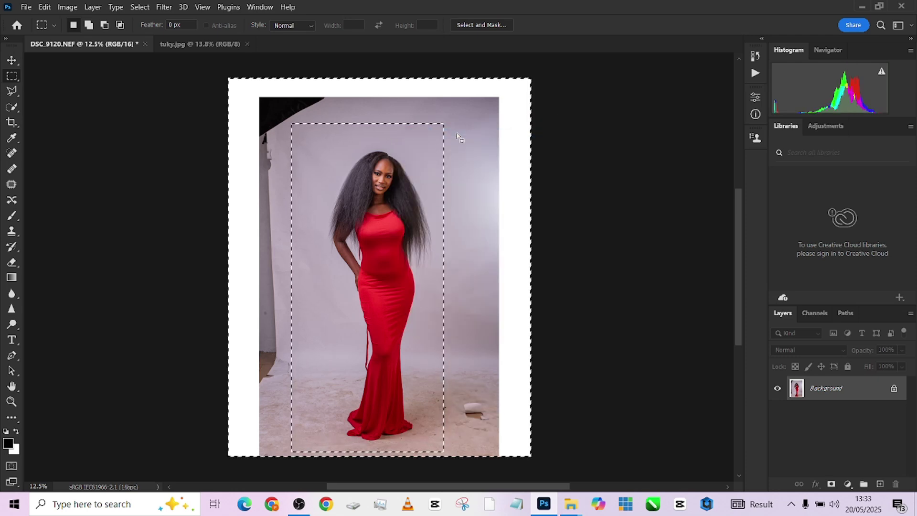
pyautogui.rightClick(484, 196)
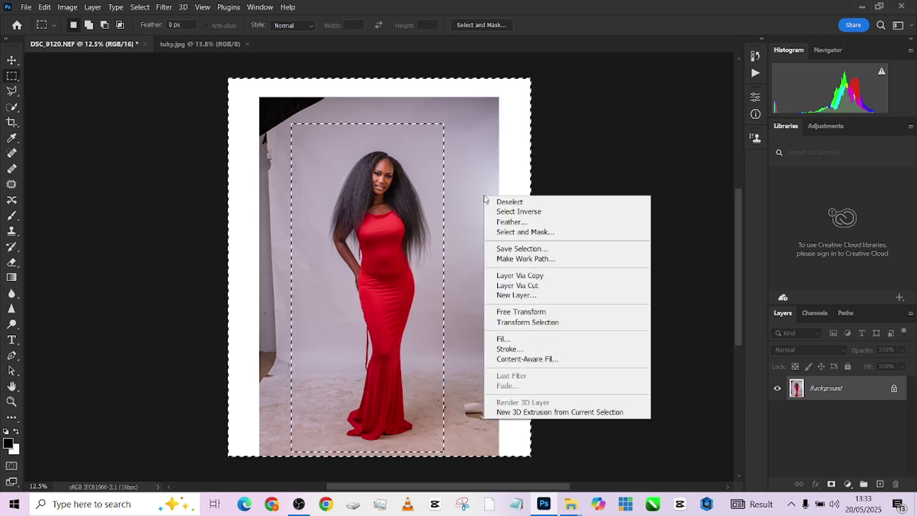
pyautogui.click(526, 339)
pyautogui.click(337, 218)
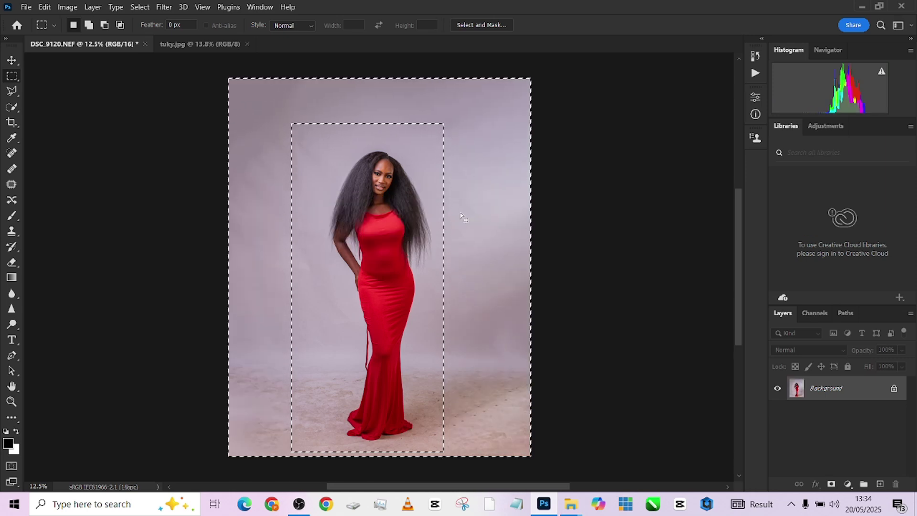
pyautogui.click(549, 275)
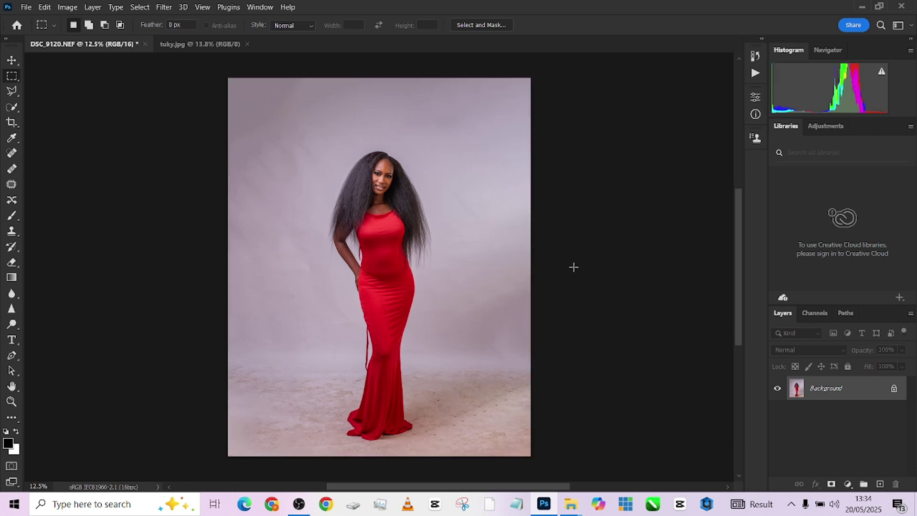
# Run the Frequency Separation + action with a 3-pixel Gaussian Blur and select the Low Frequency copy layer
pyautogui.click(755, 74)
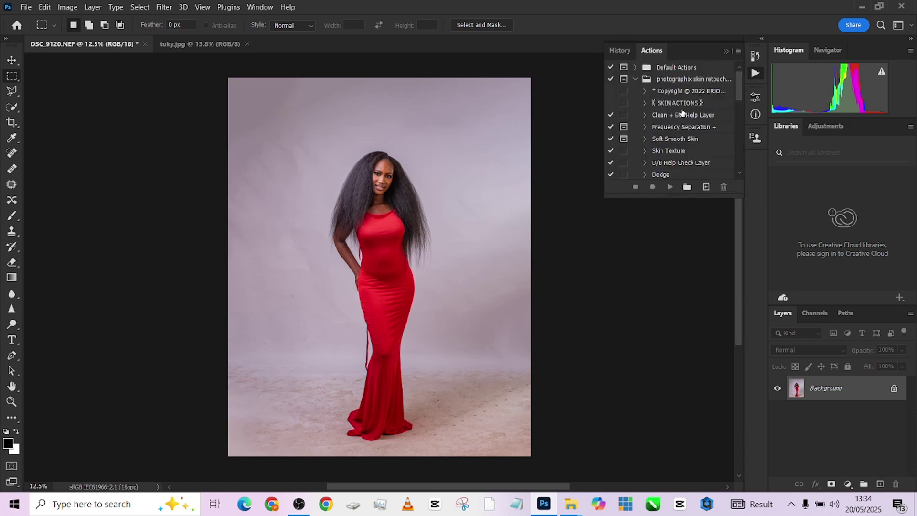
pyautogui.click(664, 131)
pyautogui.click(669, 186)
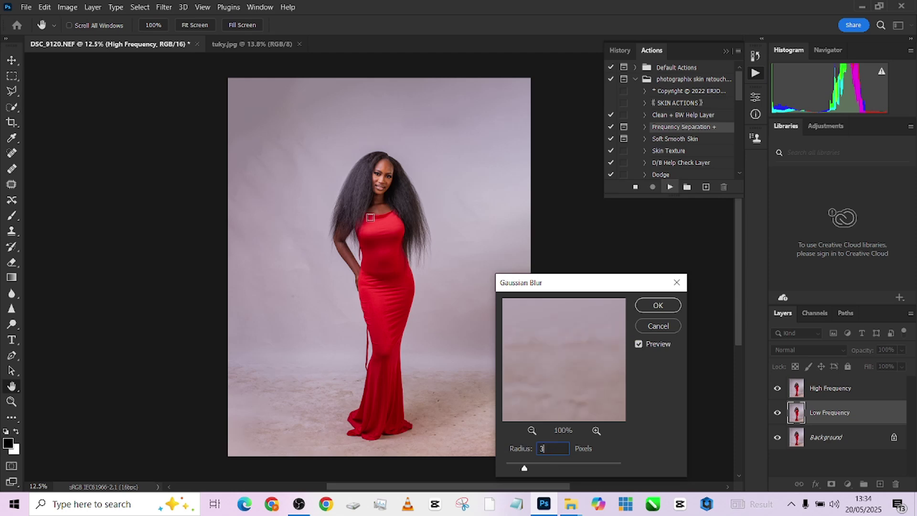
pyautogui.click(378, 186)
pyautogui.moveTo(593, 336); pyautogui.dragTo(591, 382)
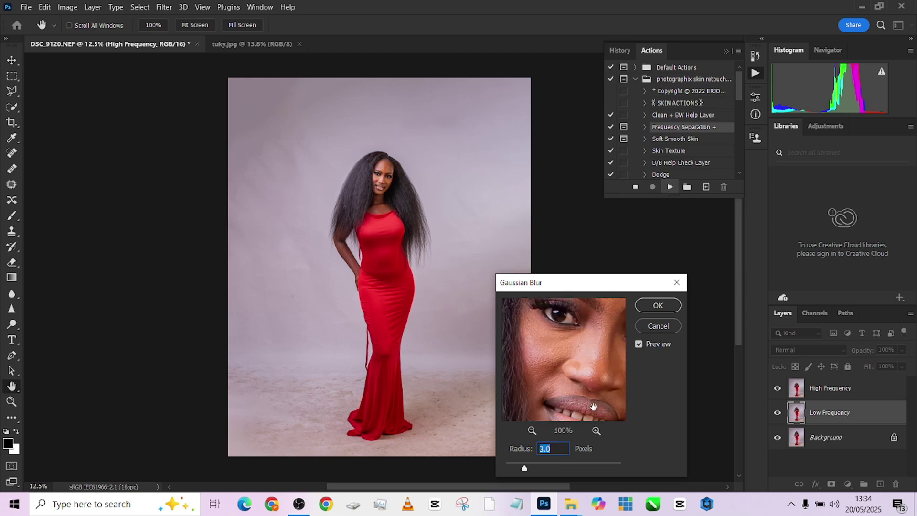
pyautogui.click(658, 306)
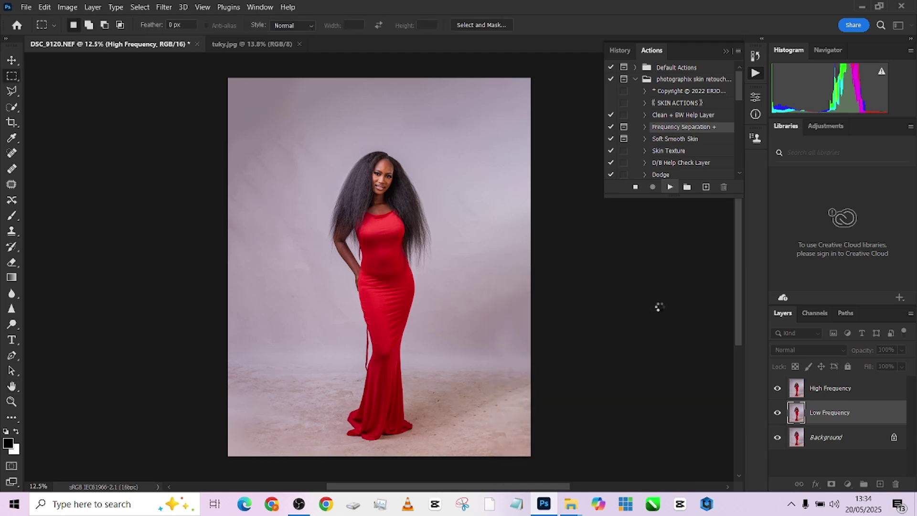
pyautogui.click(791, 383)
pyautogui.click(843, 422)
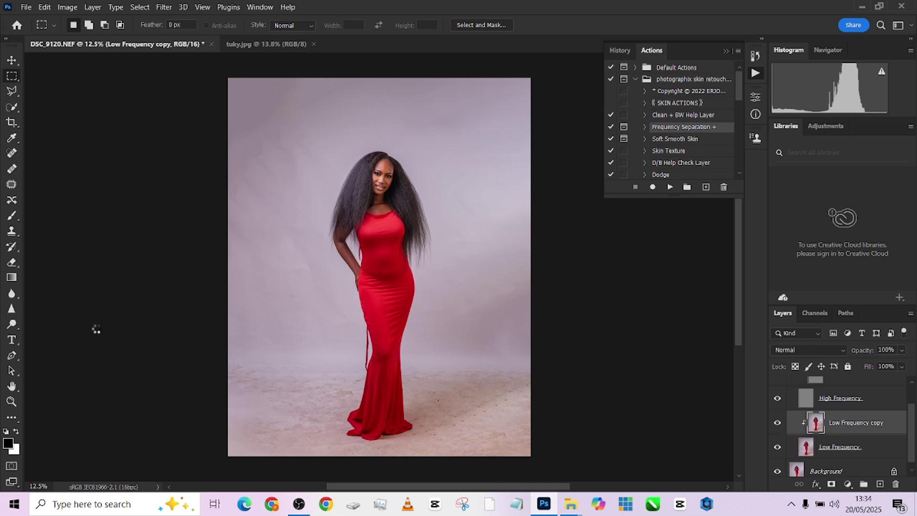
# Use the Mixer Brush at about 80–100 px to smooth the forehead skin
pyautogui.click(12, 417)
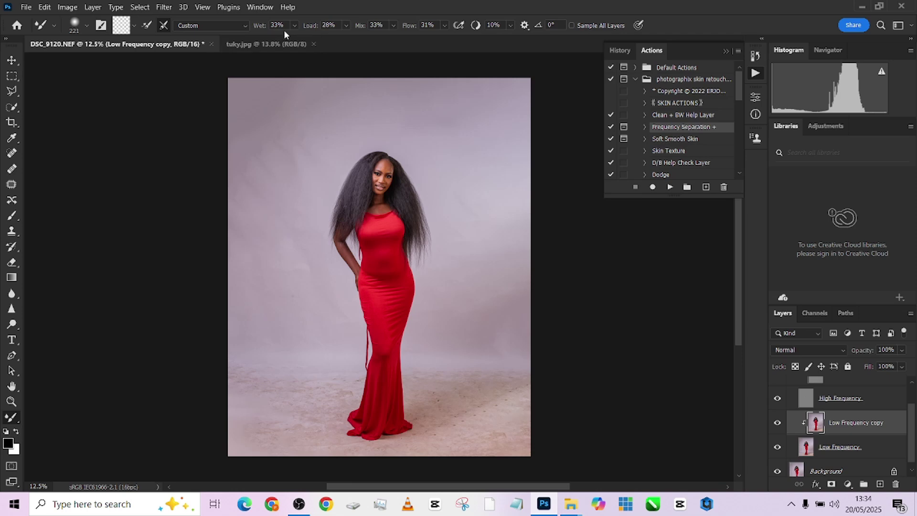
pyautogui.scroll(5, 381, 179)
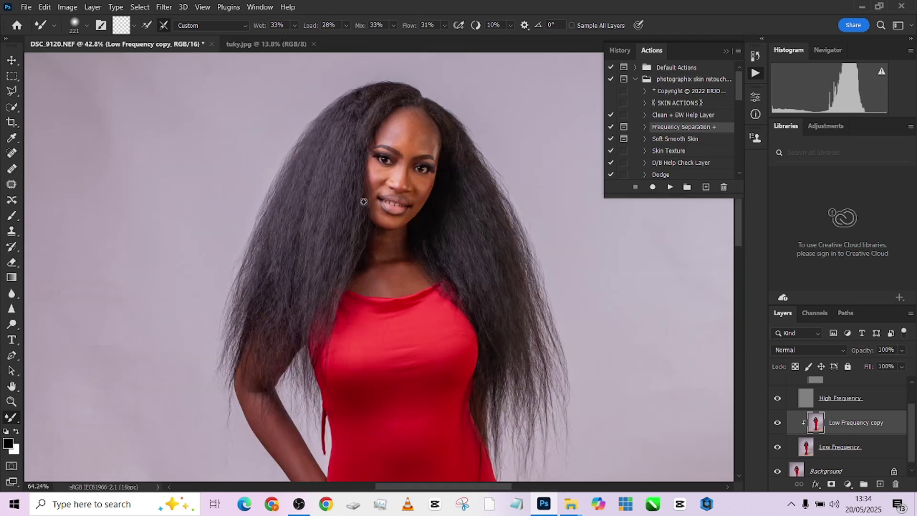
pyautogui.scroll(4, 504, 236)
pyautogui.scroll(5, 503, 236)
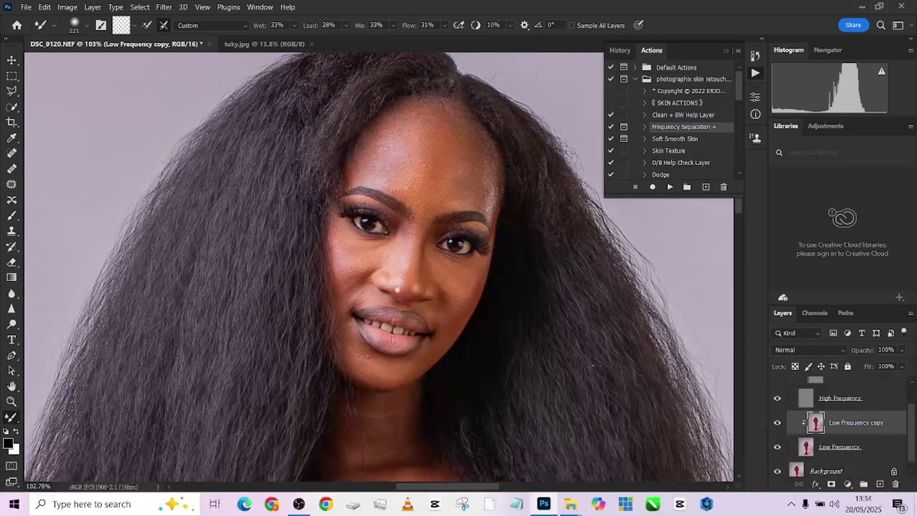
pyautogui.press('[')
pyautogui.press('[')
pyautogui.press('[')
pyautogui.scroll(3, 455, 214)
pyautogui.press('[')
pyautogui.press('[')
pyautogui.press('[')
pyautogui.press('[')
pyautogui.press('[')
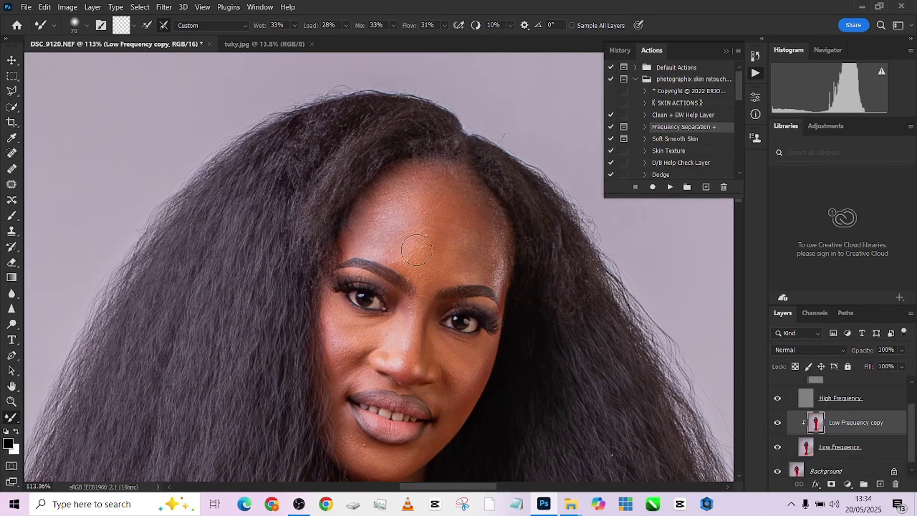
pyautogui.press(']')
pyautogui.press(']')
pyautogui.press('[')
pyautogui.scroll(-2, 432, 210)
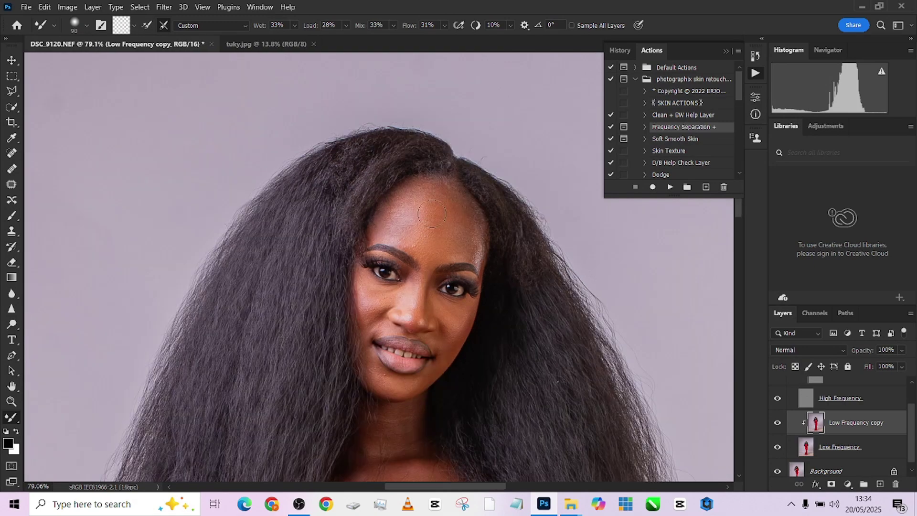
pyautogui.moveTo(408, 211); pyautogui.dragTo(399, 211)
pyautogui.press(']')
pyautogui.press(']')
pyautogui.moveTo(420, 220)
pyautogui.mouseDown()
pyautogui.moveTo(413, 215)
pyautogui.moveTo(423, 203)
pyautogui.moveTo(432, 222)
pyautogui.moveTo(414, 209)
pyautogui.moveTo(398, 220)
pyautogui.moveTo(442, 251)
pyautogui.moveTo(457, 244)
pyautogui.moveTo(448, 203)
pyautogui.moveTo(472, 232)
pyautogui.moveTo(466, 213)
pyautogui.moveTo(448, 204)
pyautogui.moveTo(432, 211)
pyautogui.moveTo(428, 240)
pyautogui.mouseUp()
pyautogui.press('[')
pyautogui.press('[')
pyautogui.scroll(-3, 428, 168)
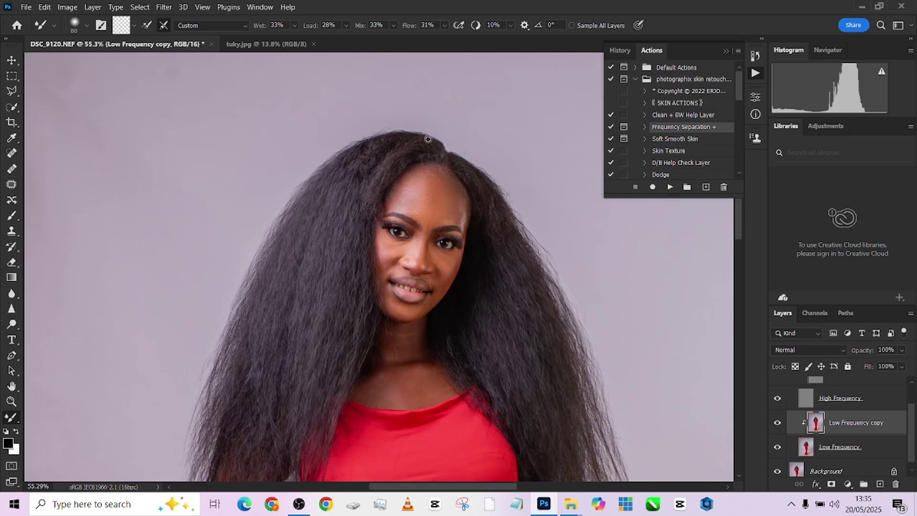
pyautogui.moveTo(433, 208); pyautogui.dragTo(434, 183)
pyautogui.scroll(3, 403, 261)
# Smooth the left cheek under the eye with a smaller 35–70 px brush
pyautogui.press('[')
pyautogui.moveTo(376, 224)
pyautogui.mouseDown()
pyautogui.moveTo(389, 215)
pyautogui.moveTo(395, 224)
pyautogui.mouseUp()
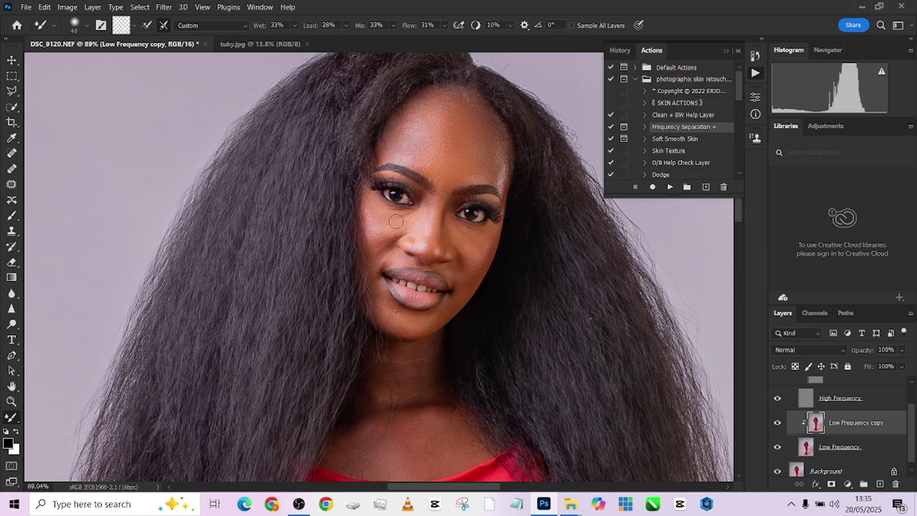
pyautogui.press(']')
pyautogui.press(']')
pyautogui.moveTo(386, 231); pyautogui.dragTo(391, 218)
pyautogui.press('[')
pyautogui.press(']')
pyautogui.press(']')
pyautogui.scroll(-2, 415, 253)
pyautogui.press('[')
pyautogui.scroll(1, 390, 191)
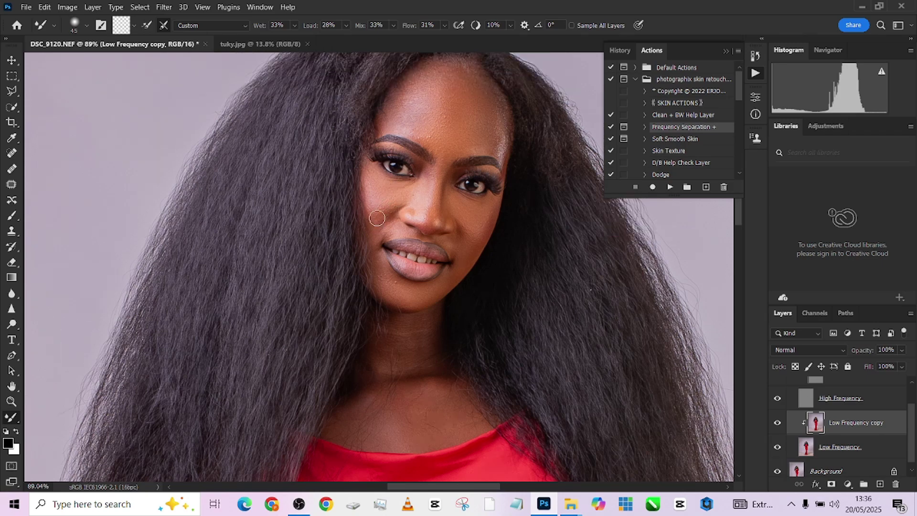
pyautogui.press(']')
pyautogui.scroll(1, 378, 224)
pyautogui.press('[')
pyautogui.press(']')
pyautogui.press(']')
pyautogui.scroll(1, 393, 225)
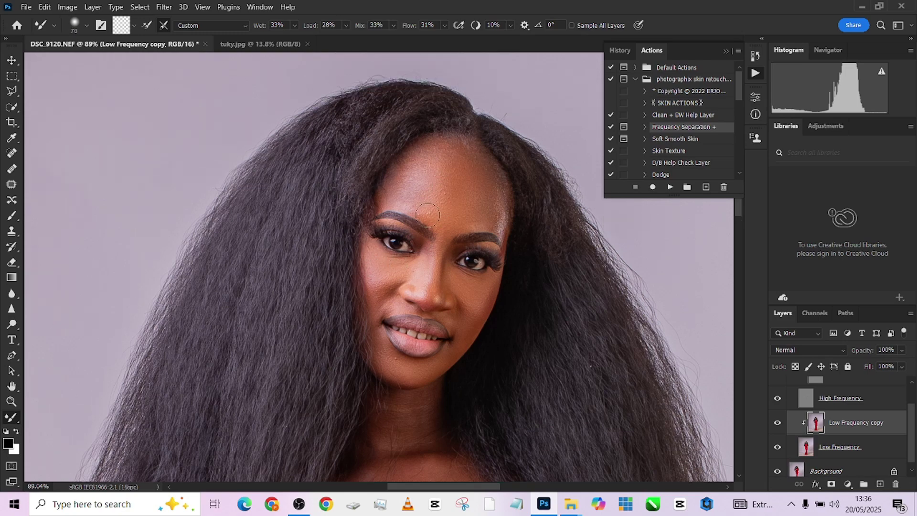
pyautogui.press(']')
pyautogui.press(']')
pyautogui.press(']')
pyautogui.scroll(-2, 437, 313)
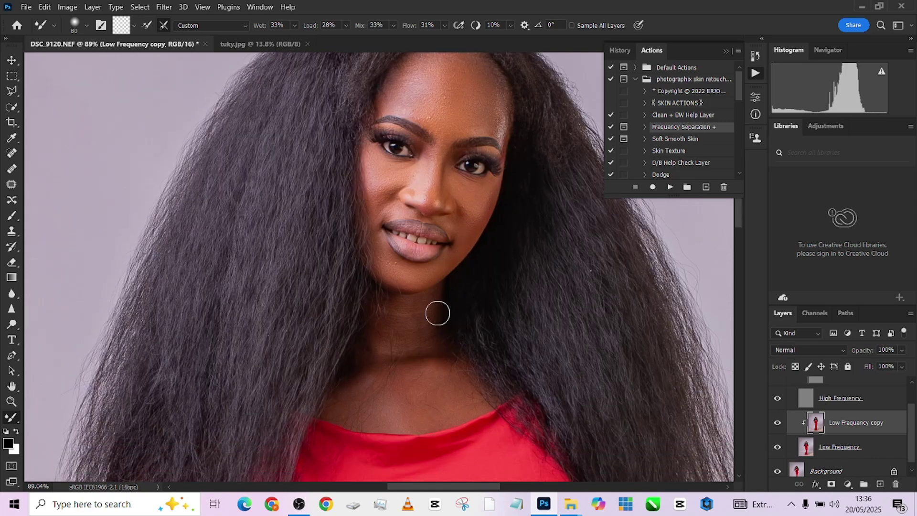
# Sample neck skin tone, smooth the neck with an 80–90 px brush, and save as DSC_9120.psd
pyautogui.keyDown('alt'); pyautogui.click(380, 385); pyautogui.keyUp('alt')
pyautogui.moveTo(428, 401); pyautogui.dragTo(404, 391)
pyautogui.press(']')
pyautogui.press('[')
pyautogui.scroll(-2, 408, 321)
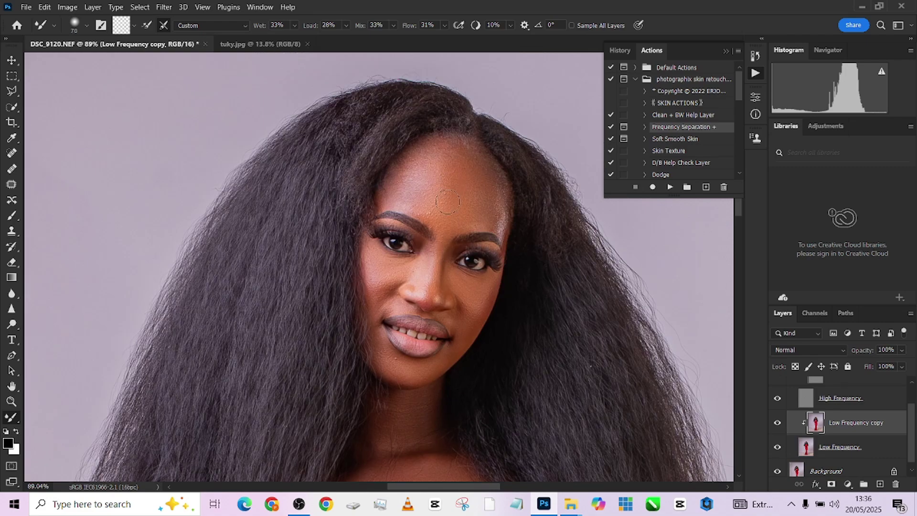
pyautogui.scroll(-2, 408, 321)
pyautogui.scroll(2, 420, 377)
pyautogui.press('[')
pyautogui.press('[')
pyautogui.scroll(-5, 430, 310)
pyautogui.hotkey('ctrl', 's')
pyautogui.press('Return')
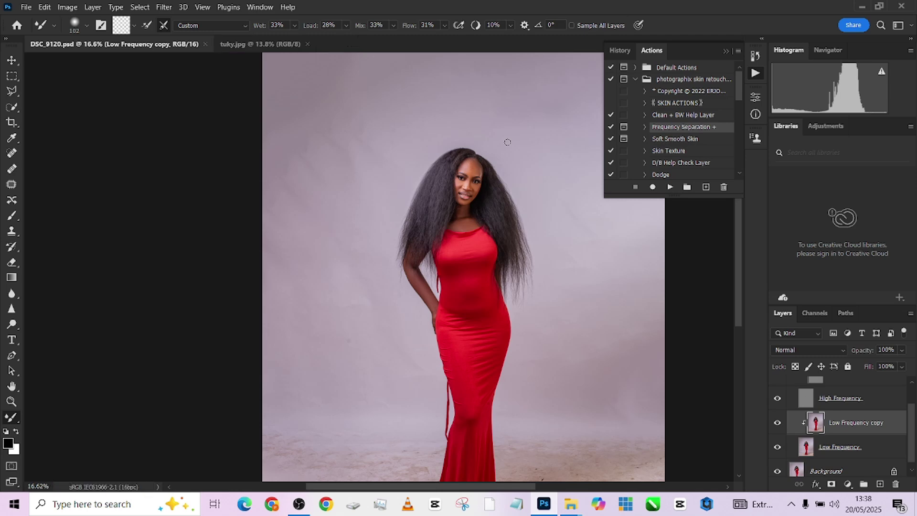
# Enlarge the Mixer Brush to 300 px and smooth the creases across the red dress
pyautogui.scroll(5, 486, 266)
pyautogui.press(']')
pyautogui.press(']')
pyautogui.press(']')
pyautogui.press(']')
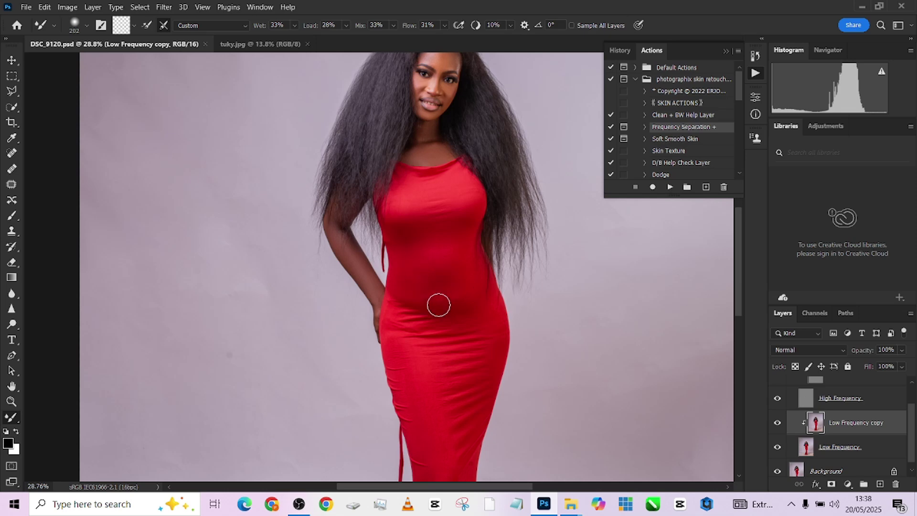
pyautogui.press(']')
pyautogui.press(']')
pyautogui.moveTo(423, 270); pyautogui.dragTo(432, 288)
pyautogui.press('[')
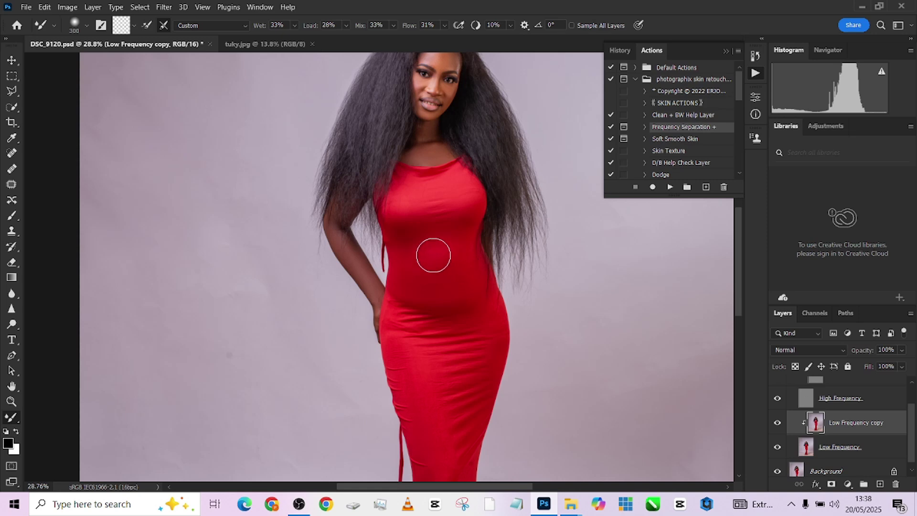
# Make the Fs + group visible again and reduce the brush size
pyautogui.scroll(1, 777, 389)
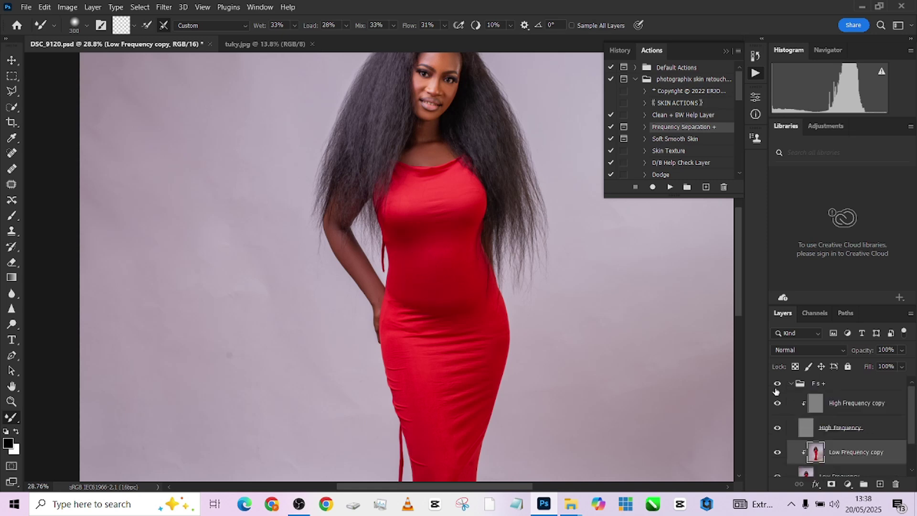
pyautogui.click(777, 384)
pyautogui.press('[')
pyautogui.press('[')
pyautogui.scroll(1, 447, 253)
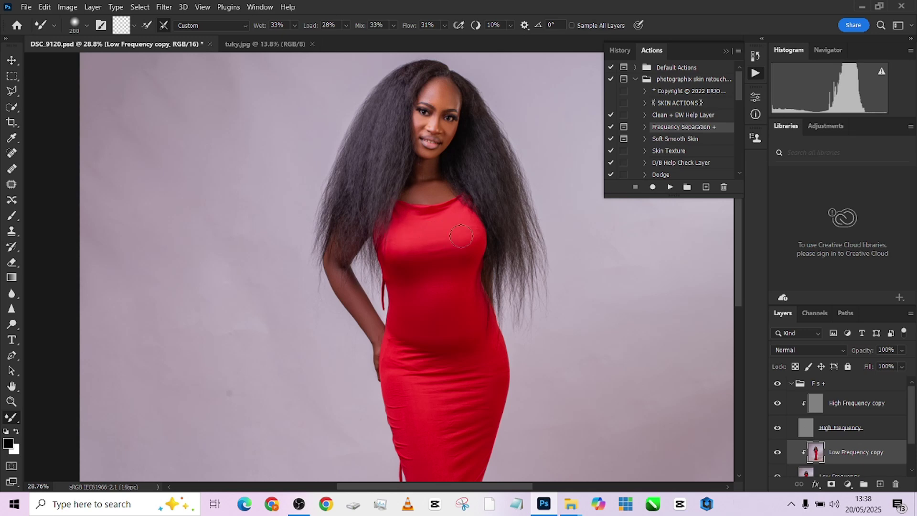
# Sample the dress red and blend the fabric smooth around the waist crease
pyautogui.scroll(3, 461, 237)
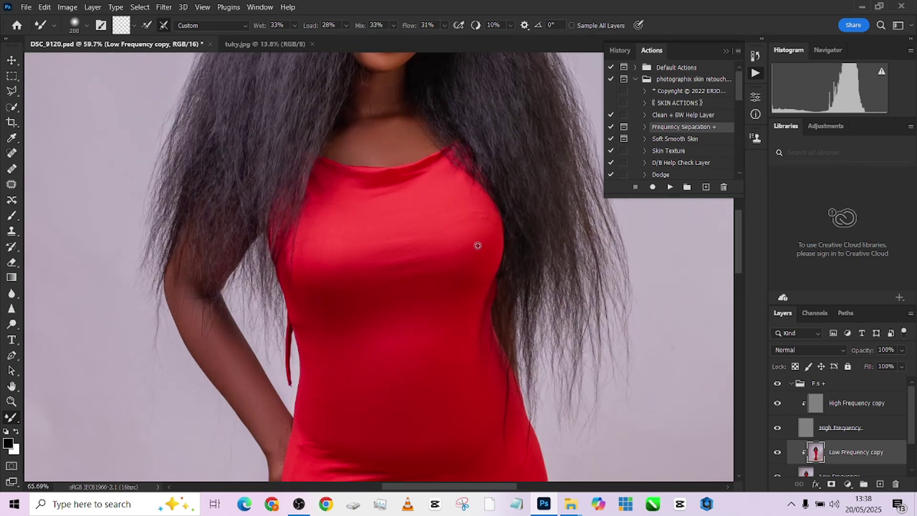
pyautogui.press('[')
pyautogui.press('[')
pyautogui.press('[')
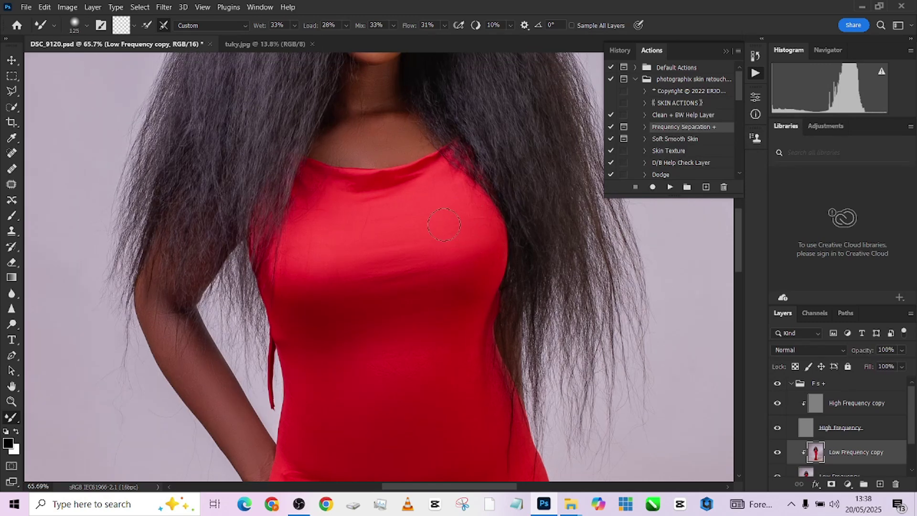
pyautogui.scroll(-3, 363, 334)
pyautogui.scroll(-3, 371, 233)
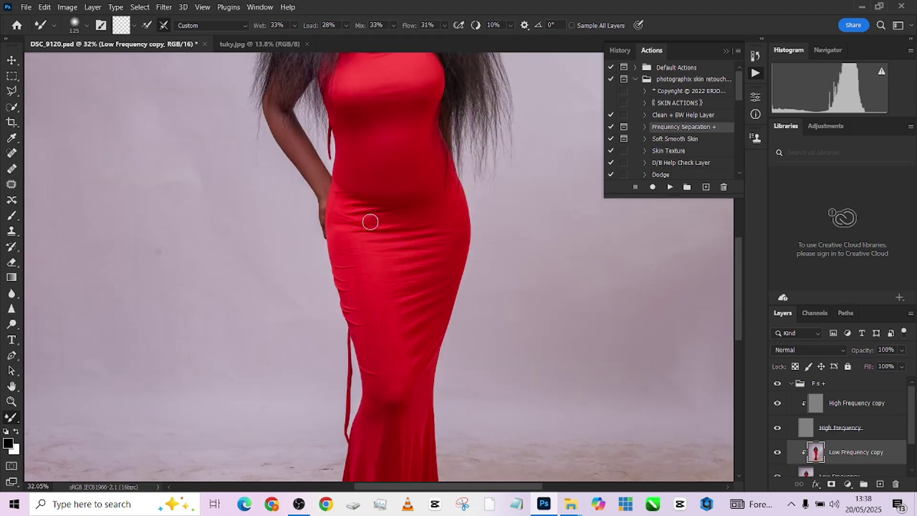
pyautogui.press(']')
pyautogui.press(']')
pyautogui.keyDown('alt'); pyautogui.click(405, 295); pyautogui.keyUp('alt')
pyautogui.moveTo(405, 294)
pyautogui.mouseDown()
pyautogui.moveTo(411, 254)
pyautogui.moveTo(430, 254)
pyautogui.moveTo(436, 239)
pyautogui.moveTo(431, 251)
pyautogui.mouseUp()
pyautogui.press('[')
pyautogui.press('[')
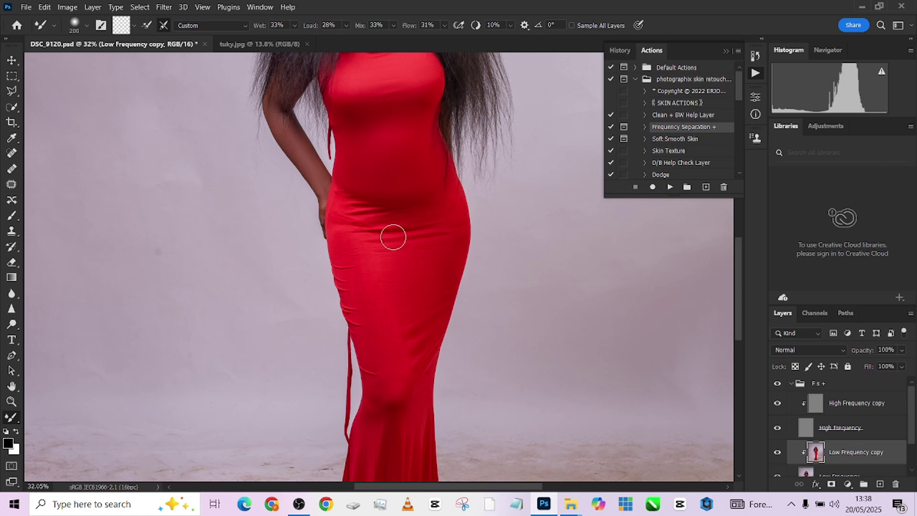
pyautogui.moveTo(382, 222)
pyautogui.mouseDown()
pyautogui.moveTo(388, 247)
pyautogui.moveTo(374, 225)
pyautogui.moveTo(380, 238)
pyautogui.moveTo(372, 239)
pyautogui.moveTo(403, 274)
pyautogui.moveTo(397, 231)
pyautogui.moveTo(406, 242)
pyautogui.moveTo(414, 219)
pyautogui.moveTo(420, 253)
pyautogui.moveTo(431, 245)
pyautogui.moveTo(434, 253)
pyautogui.moveTo(433, 236)
pyautogui.moveTo(433, 258)
pyautogui.moveTo(452, 216)
pyautogui.mouseUp()
# Smooth the fabric over the lower hip and the dress's left edge, adjusting brush size
pyautogui.moveTo(423, 321)
pyautogui.mouseDown()
pyautogui.moveTo(414, 326)
pyautogui.moveTo(412, 368)
pyautogui.moveTo(438, 271)
pyautogui.moveTo(407, 330)
pyautogui.moveTo(411, 377)
pyautogui.moveTo(374, 345)
pyautogui.moveTo(344, 213)
pyautogui.moveTo(350, 236)
pyautogui.moveTo(336, 225)
pyautogui.moveTo(343, 251)
pyautogui.moveTo(350, 239)
pyautogui.moveTo(360, 248)
pyautogui.moveTo(358, 217)
pyautogui.moveTo(366, 224)
pyautogui.mouseUp()
pyautogui.press('[')
pyautogui.scroll(2, 419, 246)
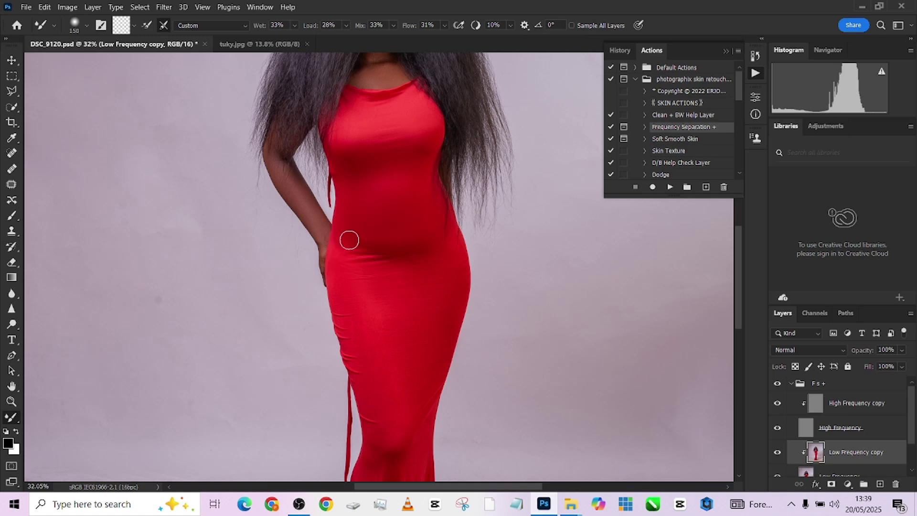
pyautogui.press(']')
pyautogui.press(']')
pyautogui.press(']')
pyautogui.press('[')
pyautogui.press('[')
pyautogui.press('[')
pyautogui.scroll(-2, 365, 322)
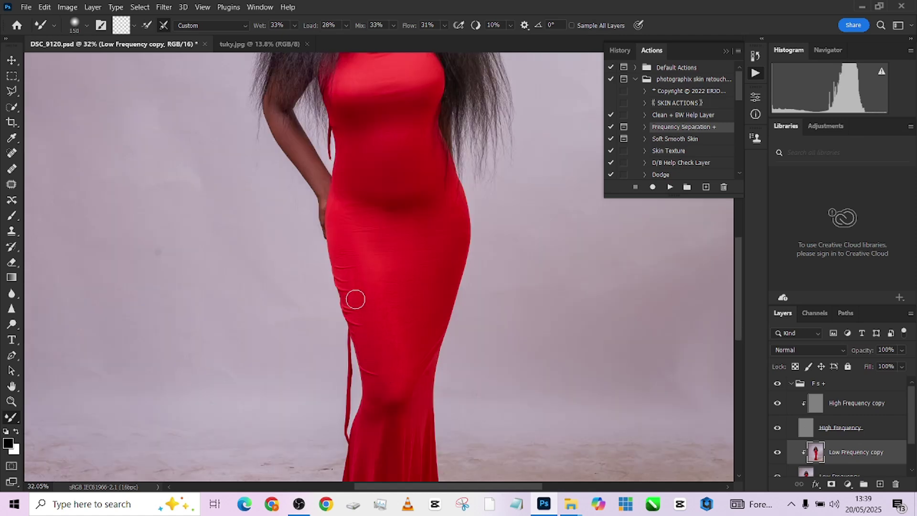
pyautogui.scroll(-5, 360, 316)
pyautogui.press(']')
pyautogui.press('[')
pyautogui.press('[')
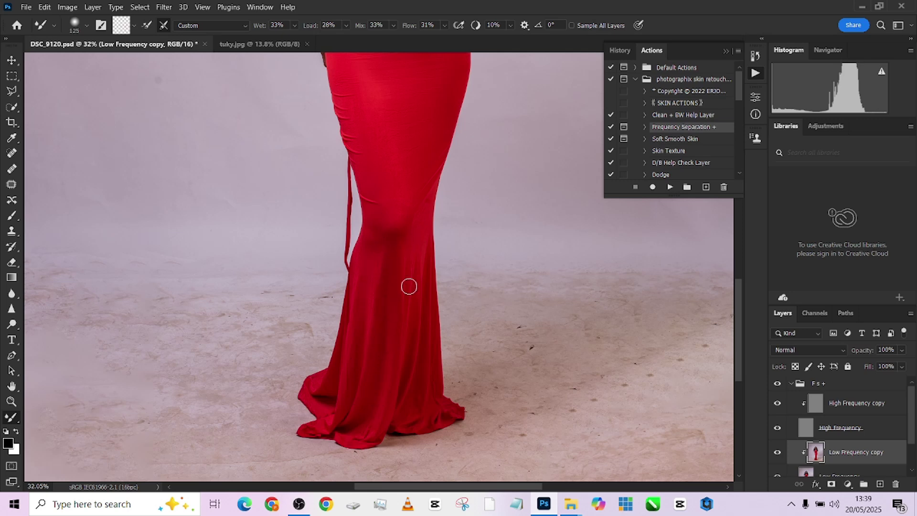
pyautogui.press(']')
pyautogui.press(']')
pyautogui.scroll(3, 381, 243)
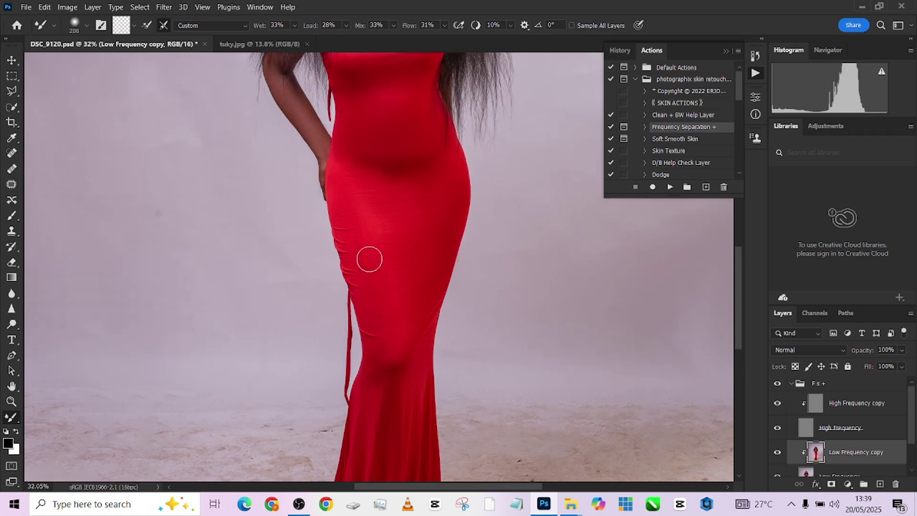
pyautogui.press(']')
pyautogui.press(']')
# Compare the dress smoothing on and off, then set up a small Clone Stamp on High Frequency copy
pyautogui.scroll(-5, 377, 234)
pyautogui.scroll(2, 415, 244)
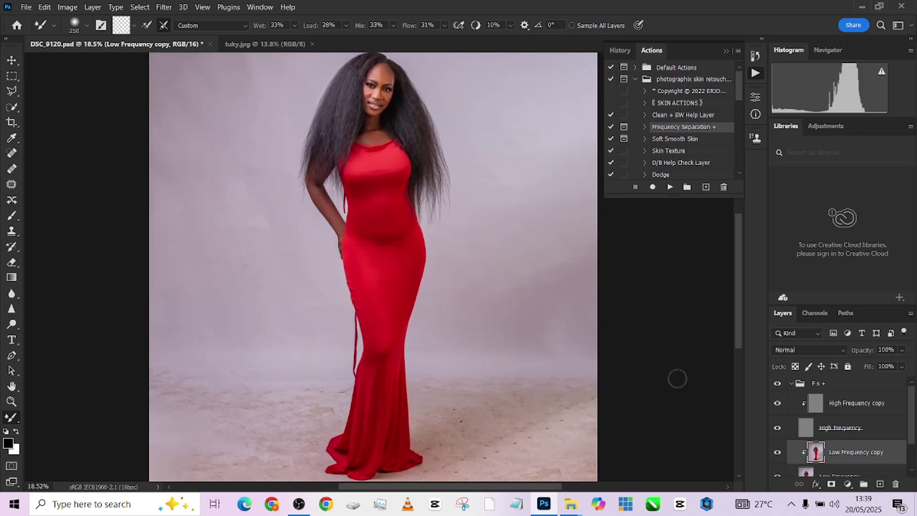
pyautogui.click(778, 383)
pyautogui.click(778, 383)
pyautogui.scroll(5, 403, 103)
pyautogui.scroll(5, 309, 156)
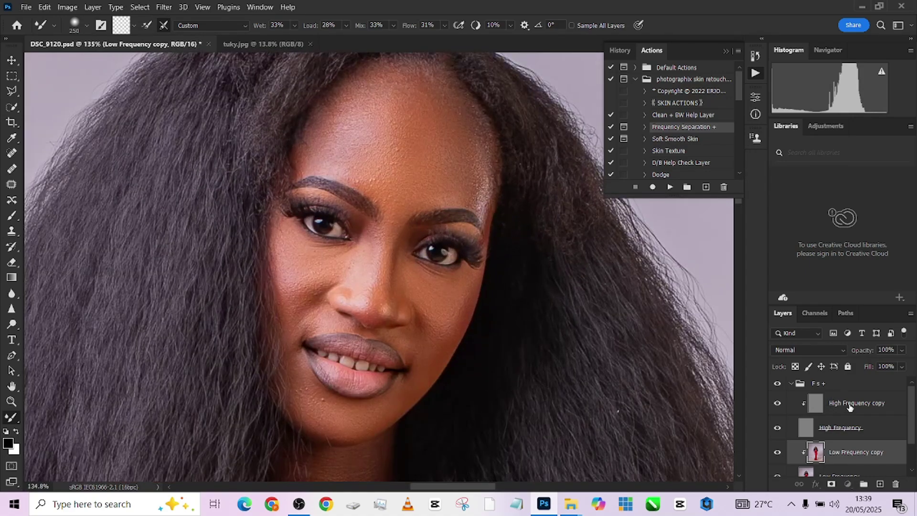
pyautogui.click(850, 407)
pyautogui.press('s')
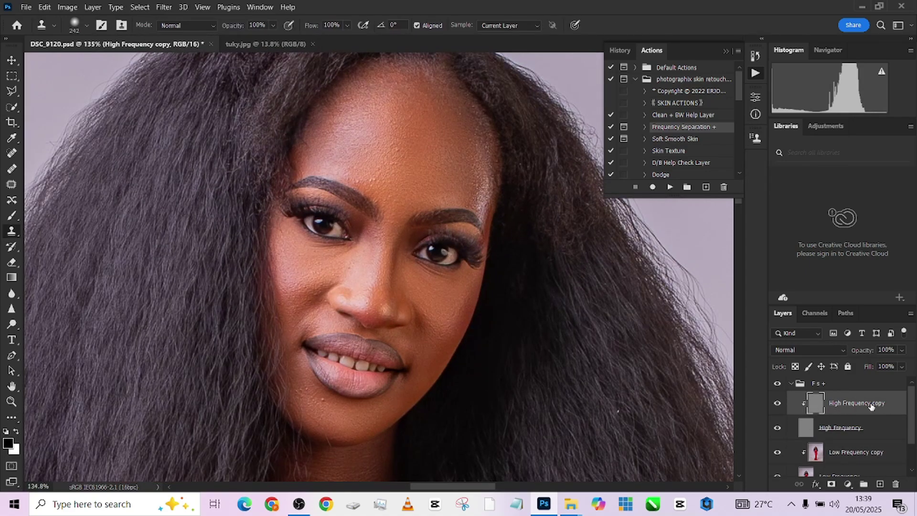
pyautogui.moveTo(421, 163); pyautogui.dragTo(337, 153)
pyautogui.scroll(2, 337, 153)
pyautogui.moveTo(360, 246); pyautogui.dragTo(356, 248)
pyautogui.scroll(2, 361, 238)
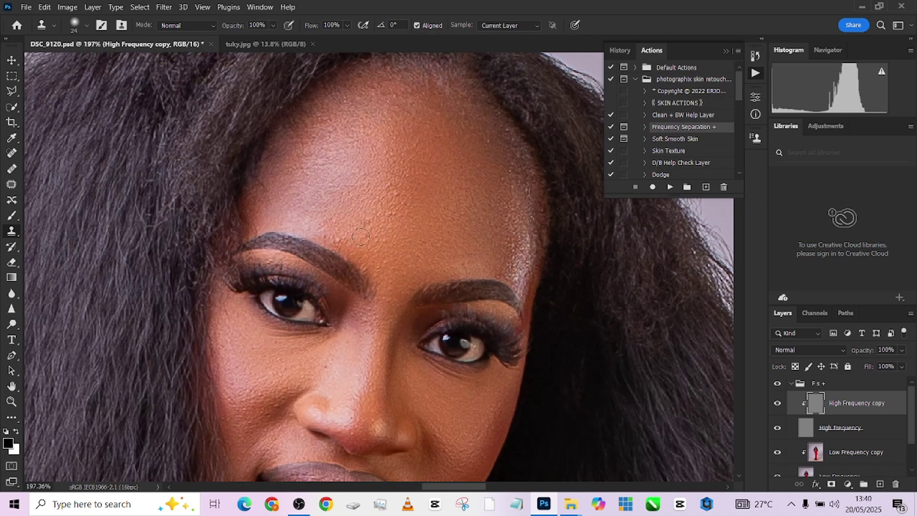
# Clone away the brow blemish and two forehead spots, and prepare a finer brush near the chin
pyautogui.click(323, 234)
pyautogui.click(393, 196)
pyautogui.click(372, 223)
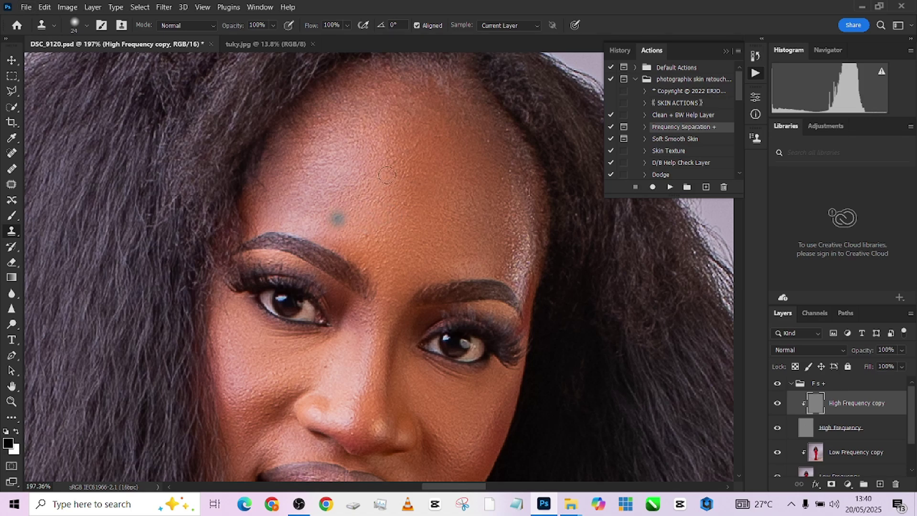
pyautogui.scroll(3, 423, 297)
pyautogui.moveTo(424, 297); pyautogui.dragTo(471, 100)
pyautogui.hscroll(-3, 471, 215)
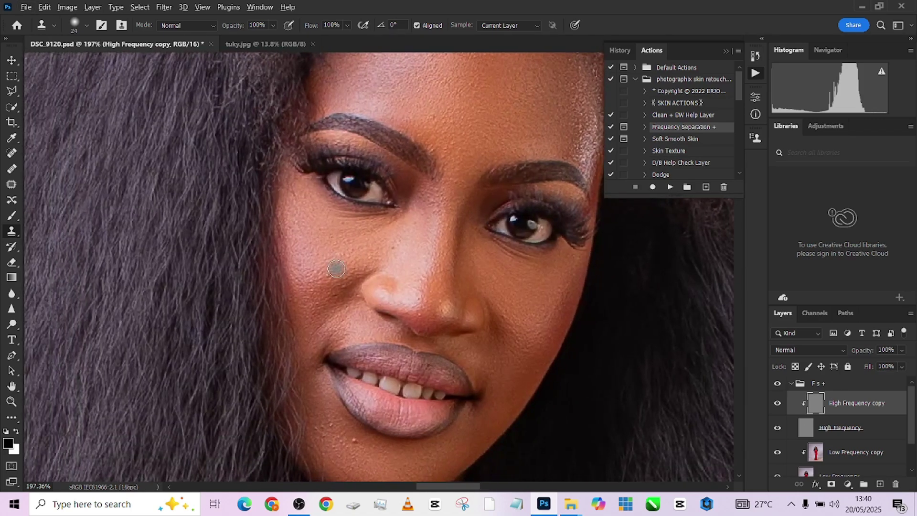
pyautogui.keyDown('alt'); pyautogui.rightClick(334, 266); pyautogui.keyUp('alt')
pyautogui.moveTo(367, 383); pyautogui.dragTo(374, 229)
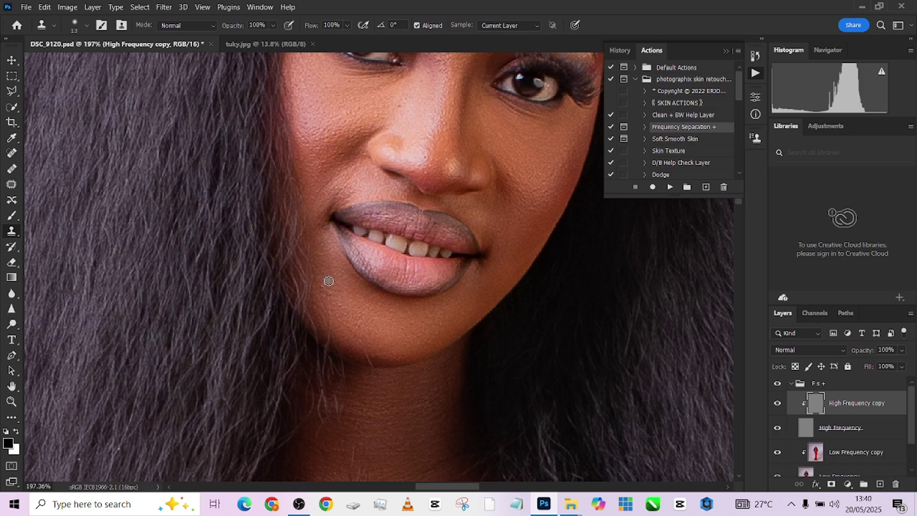
pyautogui.scroll(-3, 344, 291)
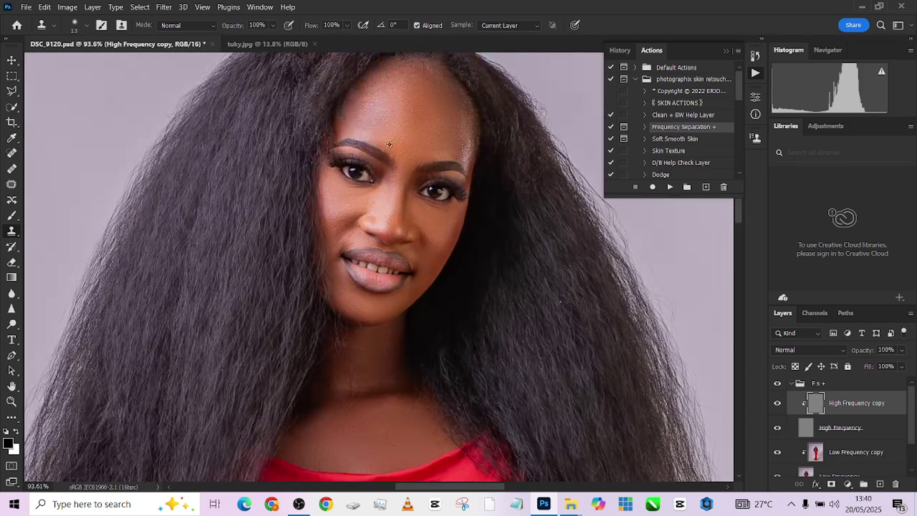
pyautogui.scroll(-6, 389, 136)
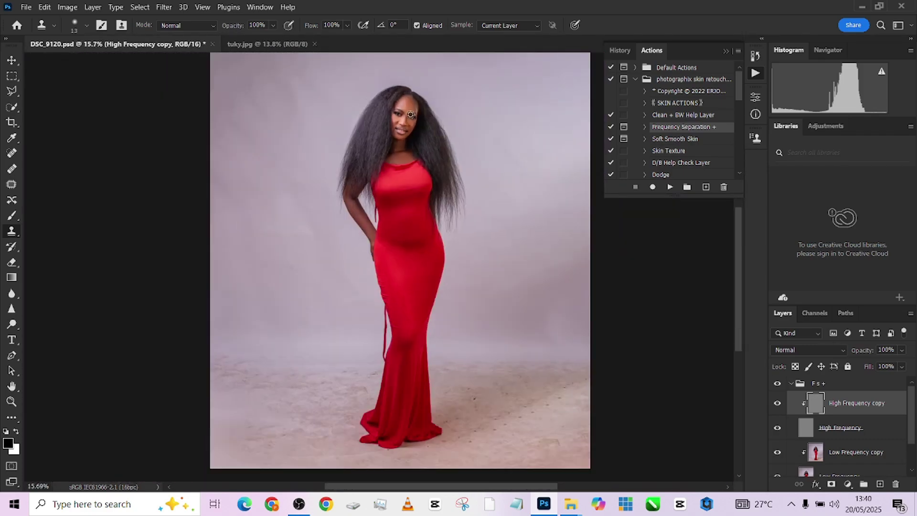
# Collapse the Fs + group and run the Dodge and Burn actions to add both groups
pyautogui.click(791, 384)
pyautogui.scroll(-2, 662, 164)
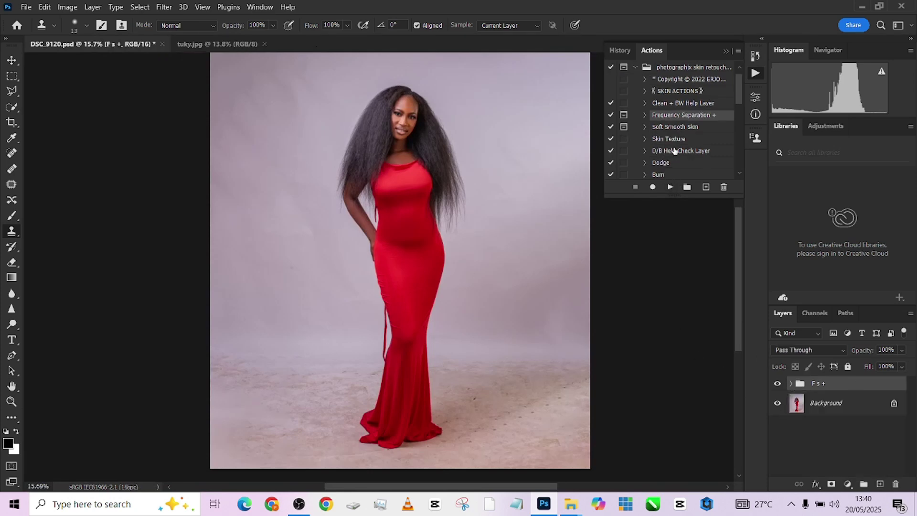
pyautogui.click(670, 152)
pyautogui.click(668, 189)
pyautogui.click(663, 164)
pyautogui.click(670, 187)
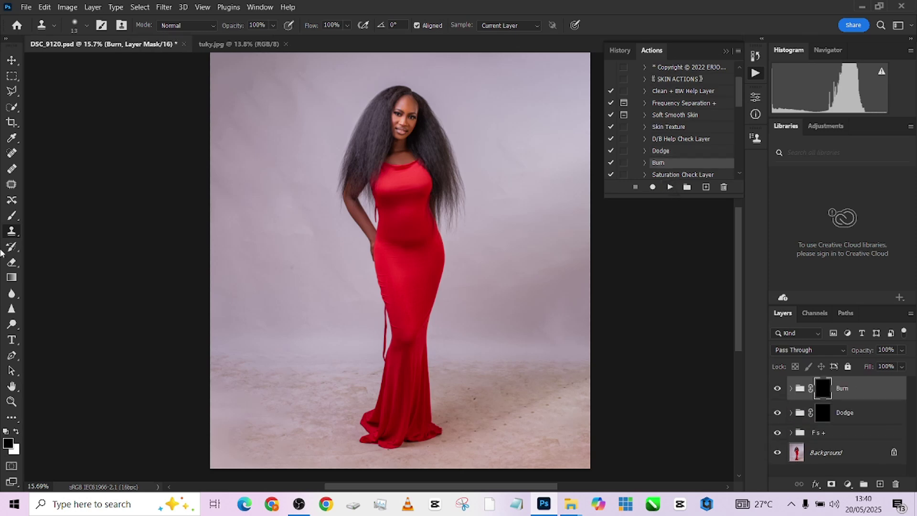
# With a soft white brush, paint highlights on the Dodge group's mask around the hairline
pyautogui.press('b')
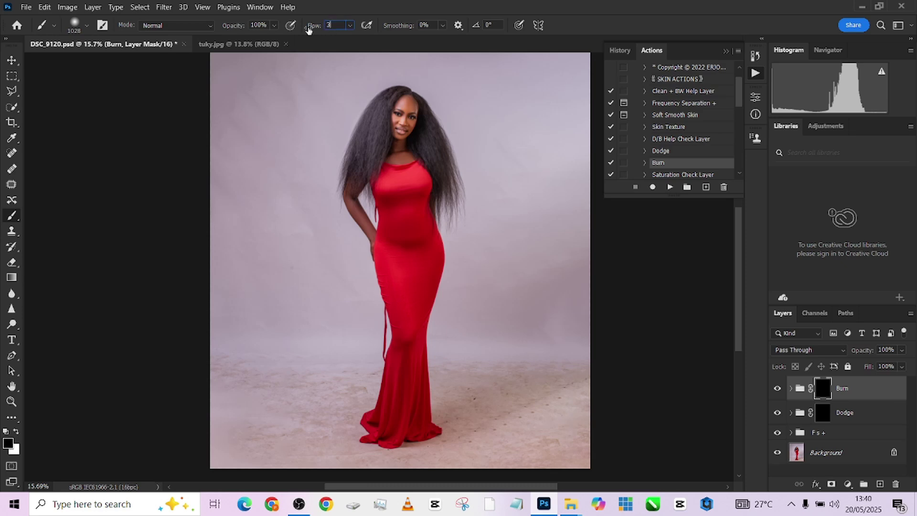
pyautogui.press('x')
pyautogui.scroll(5, 425, 72)
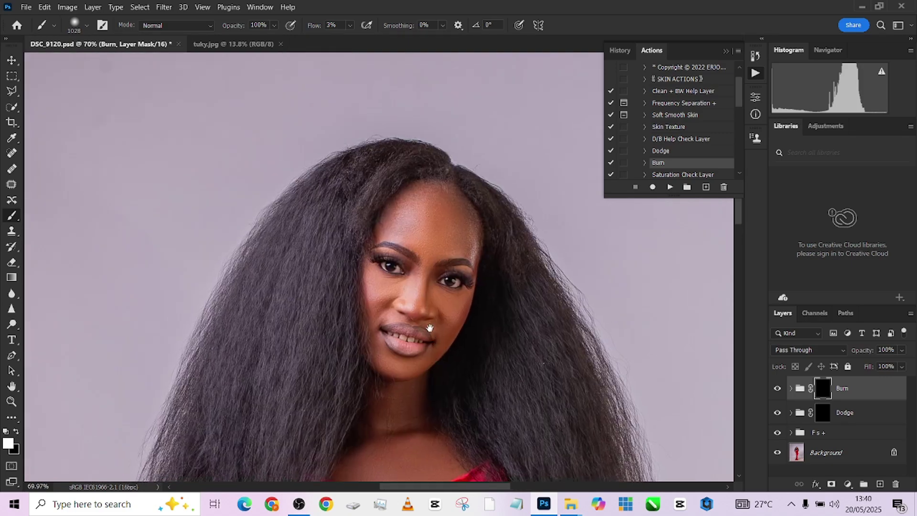
pyautogui.moveTo(429, 328); pyautogui.dragTo(428, 317)
pyautogui.click(821, 417)
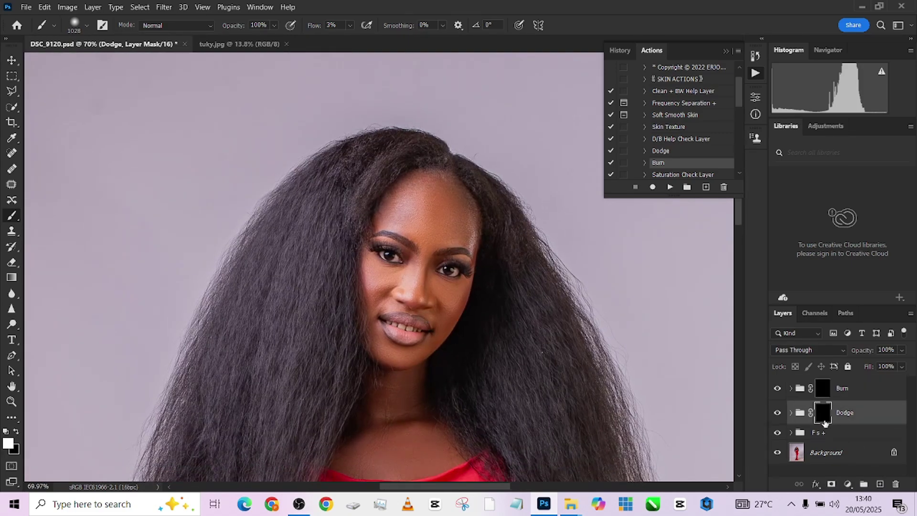
pyautogui.press('[')
pyautogui.press('[')
pyautogui.press('[')
pyautogui.press('[')
pyautogui.press('[')
pyautogui.press('[')
pyautogui.press('[')
pyautogui.press('[')
pyautogui.press('[')
pyautogui.press('[')
pyautogui.press('[')
pyautogui.press('[')
pyautogui.press('[')
pyautogui.scroll(1, 426, 257)
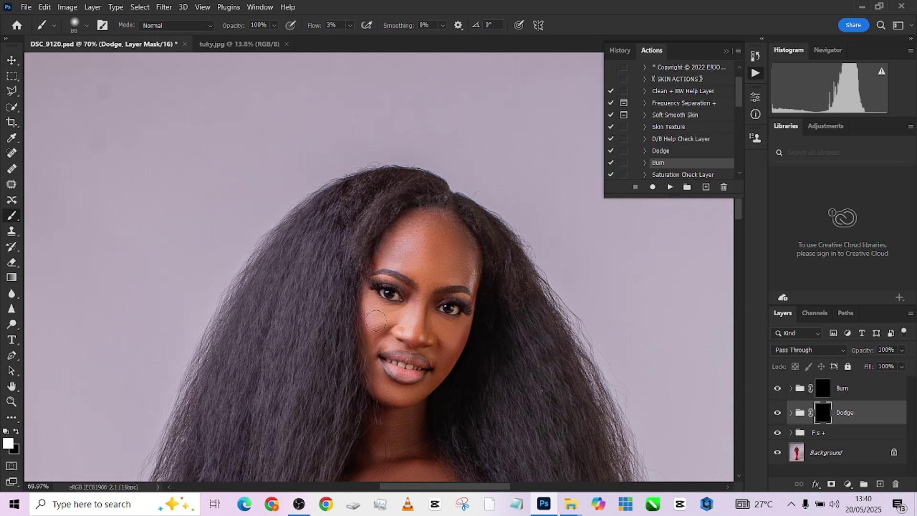
pyautogui.scroll(-2, 447, 346)
pyautogui.press(']')
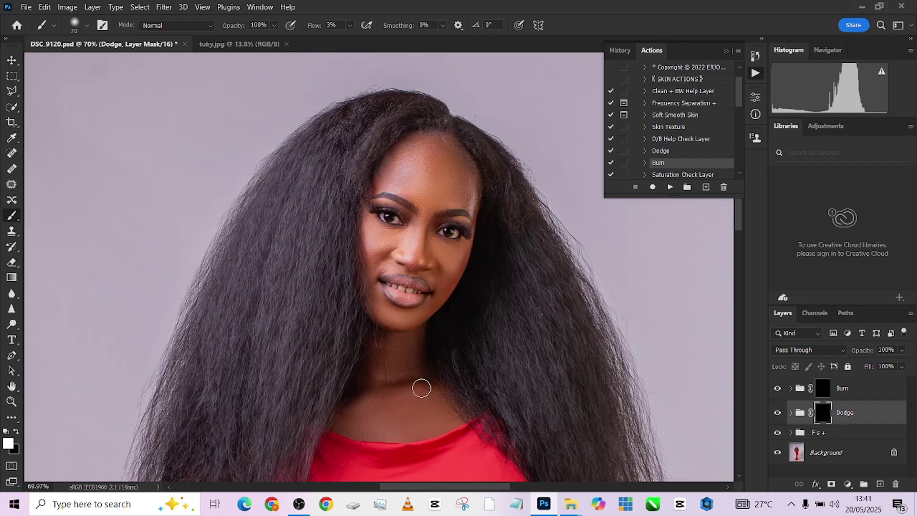
# Paint shadows on the Burn group's mask, enlarging the brush to 70
pyautogui.click(831, 392)
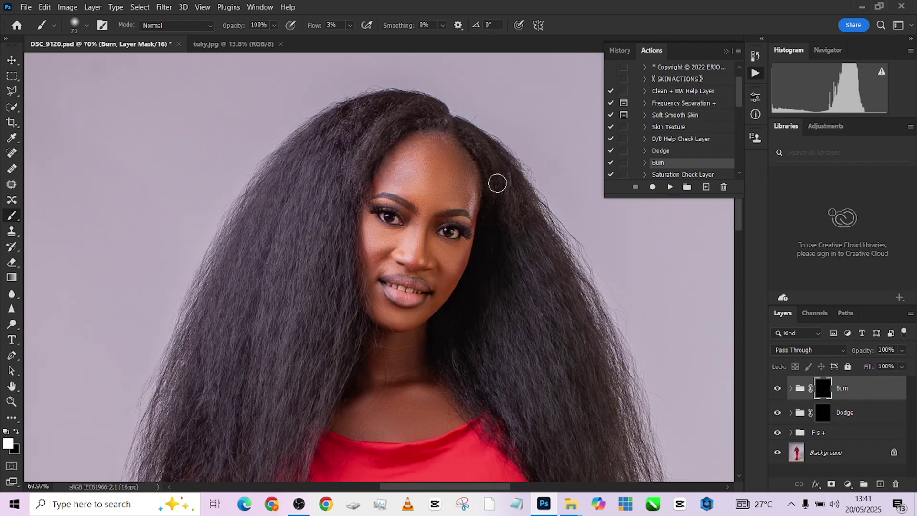
pyautogui.press(']')
pyautogui.scroll(1, 475, 258)
pyautogui.press(']')
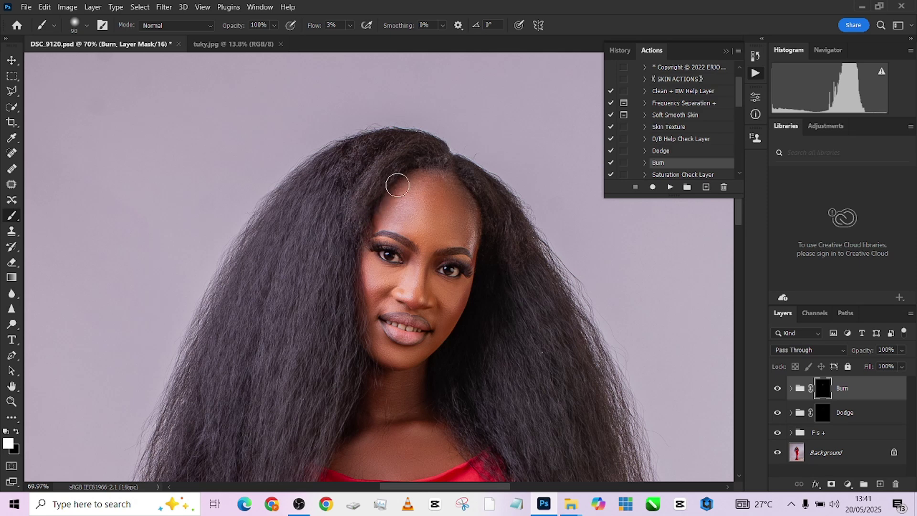
pyautogui.press(']')
pyautogui.scroll(2, 491, 248)
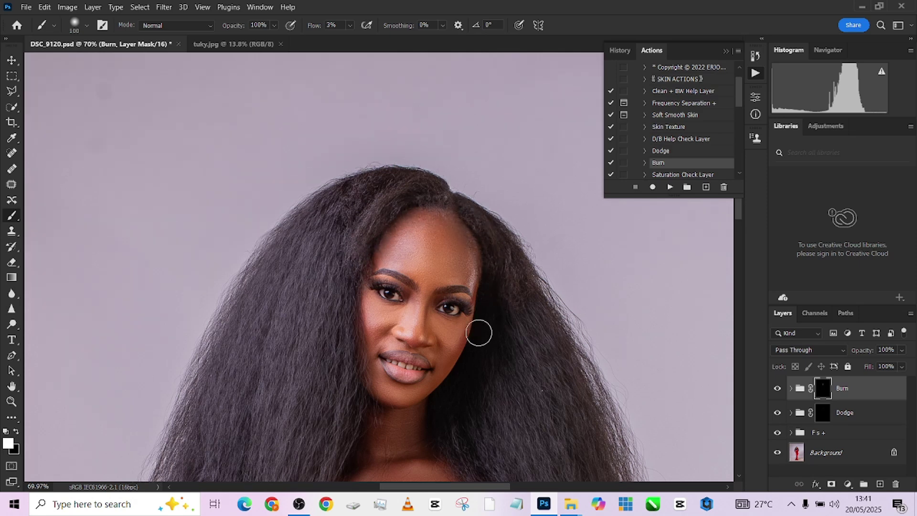
pyautogui.press('[')
pyautogui.press('[')
pyautogui.press(']')
pyautogui.press(']')
pyautogui.press(']')
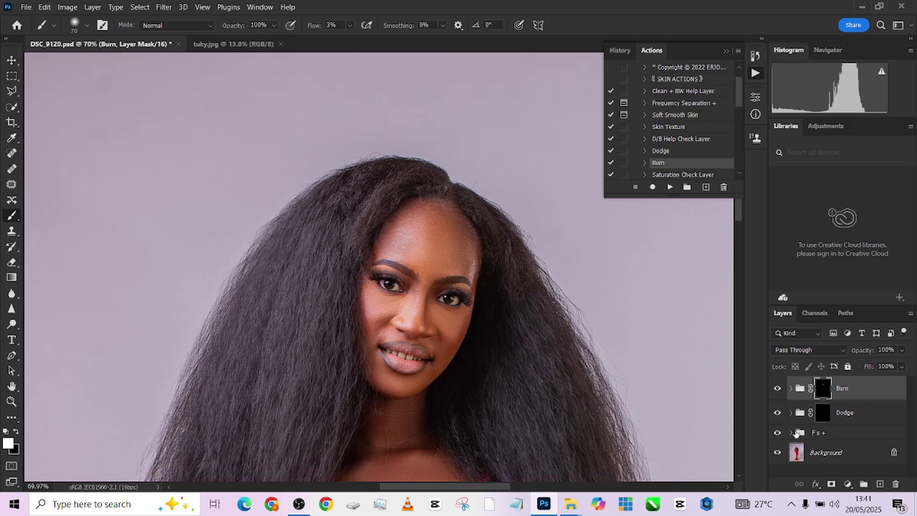
# Clone skin texture on the High Frequency copy layer in Fs + with a size-7 brush
pyautogui.click(791, 433)
pyautogui.click(847, 457)
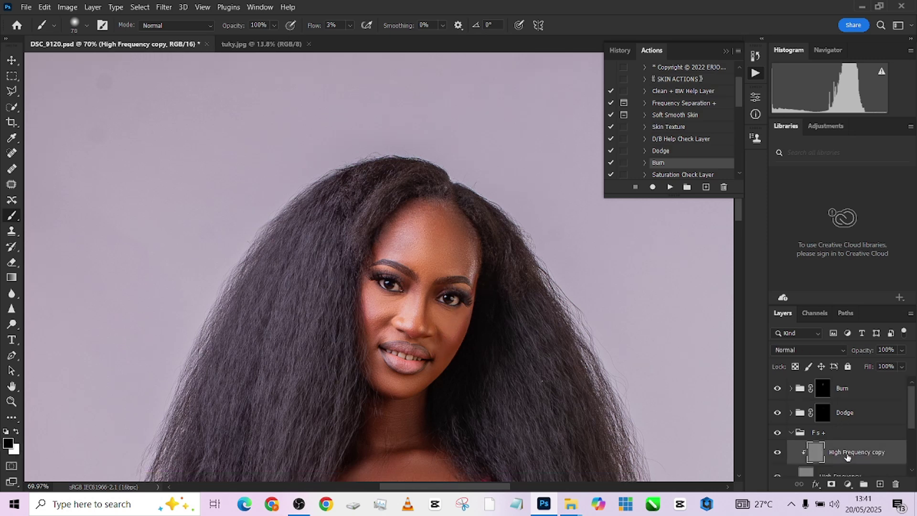
pyautogui.press('s')
pyautogui.scroll(6, 480, 332)
pyautogui.moveTo(356, 286); pyautogui.dragTo(367, 268)
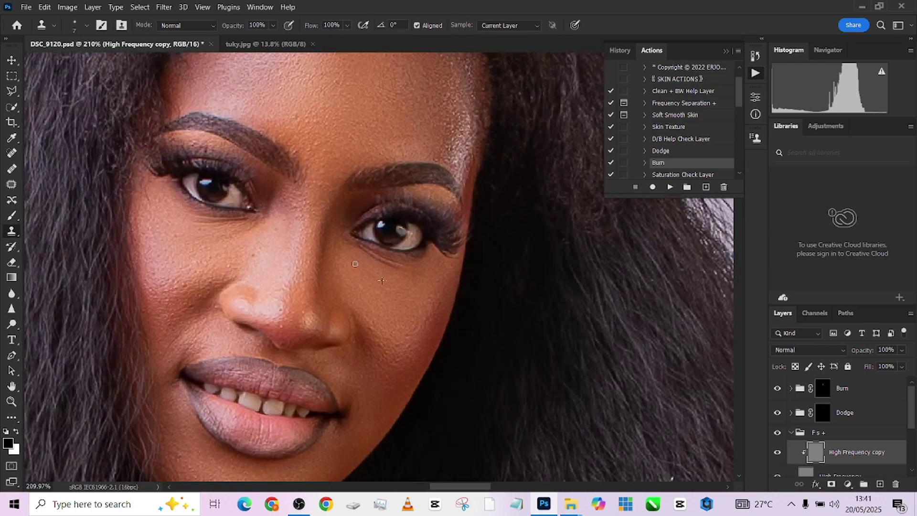
pyautogui.moveTo(398, 269); pyautogui.dragTo(546, 298)
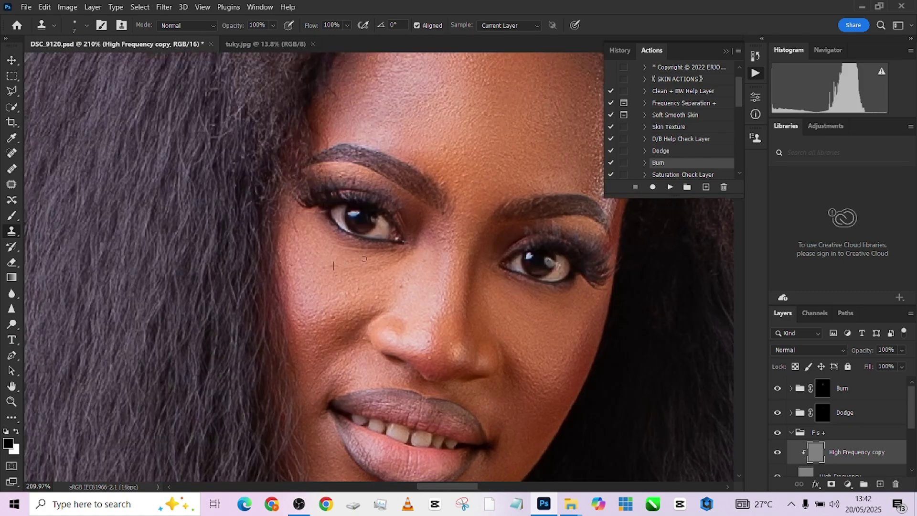
# Flatten the image from the Background layer's context menu
pyautogui.scroll(-10, 377, 267)
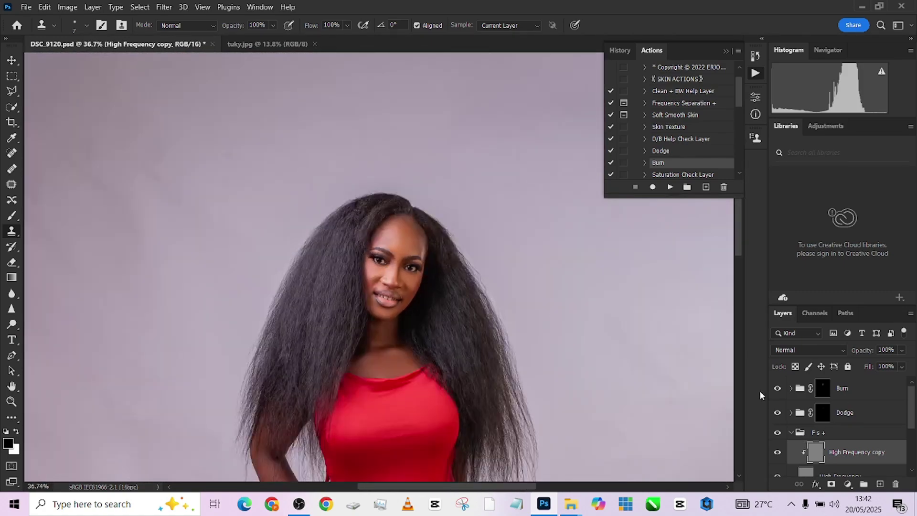
pyautogui.scroll(-3, 874, 442)
pyautogui.scroll(-2, 344, 127)
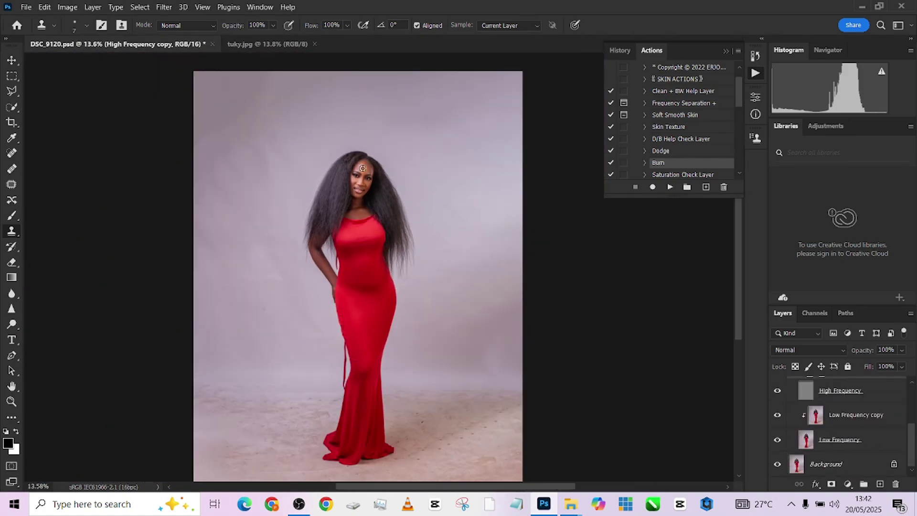
pyautogui.rightClick(845, 464)
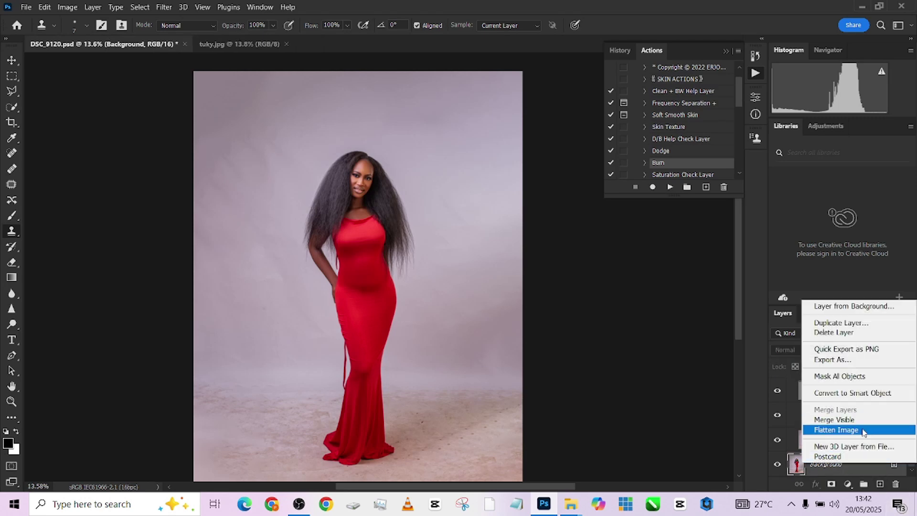
pyautogui.click(693, 372)
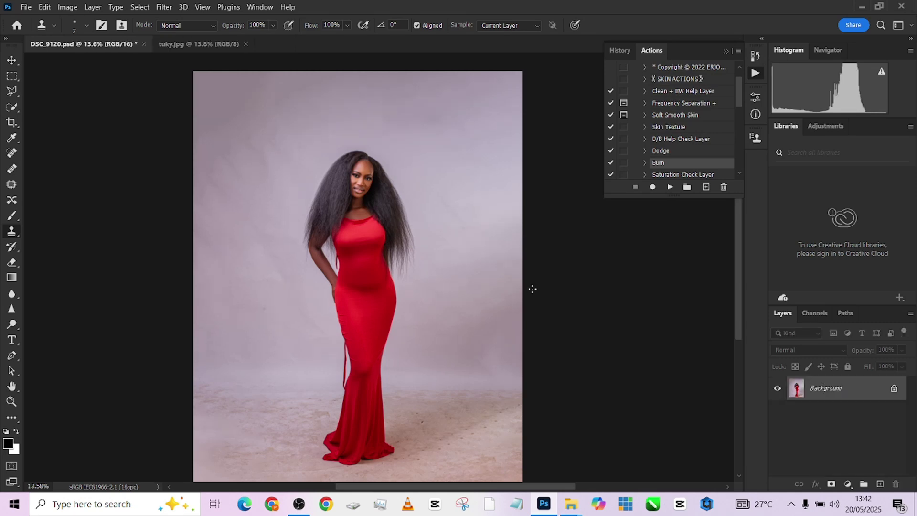
# Save the flattened document and duplicate the Background layer
pyautogui.hotkey('ctrl', 's')
pyautogui.scroll(-1, 353, 266)
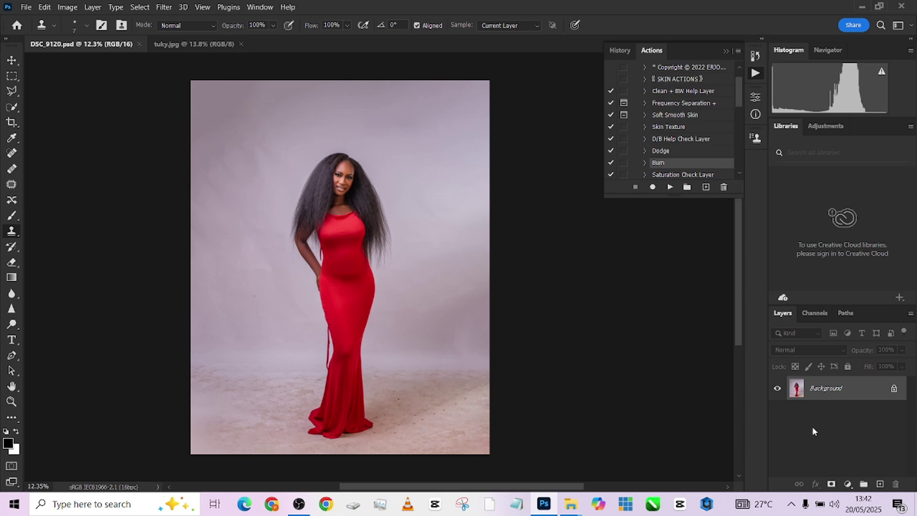
pyautogui.moveTo(845, 388); pyautogui.dragTo(880, 484)
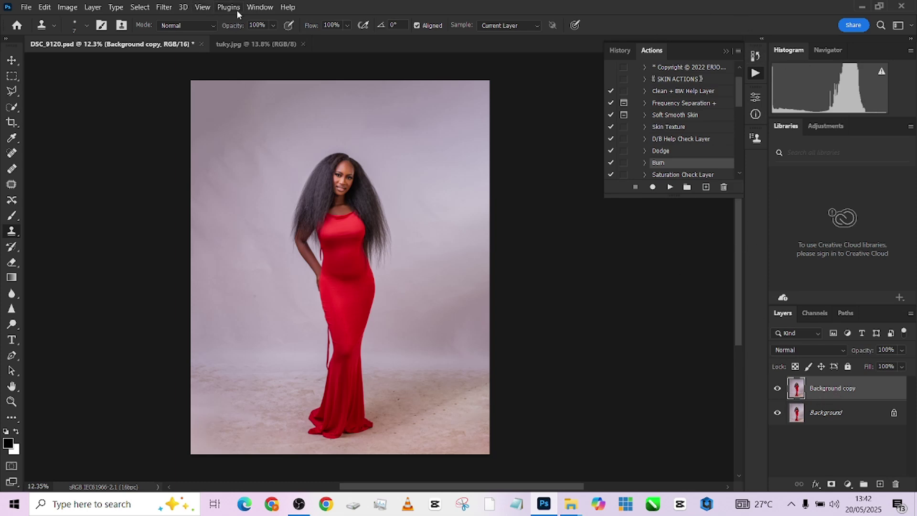
# Dock the Properties panel and apply Remove Background to the Background copy
pyautogui.click(268, 8)
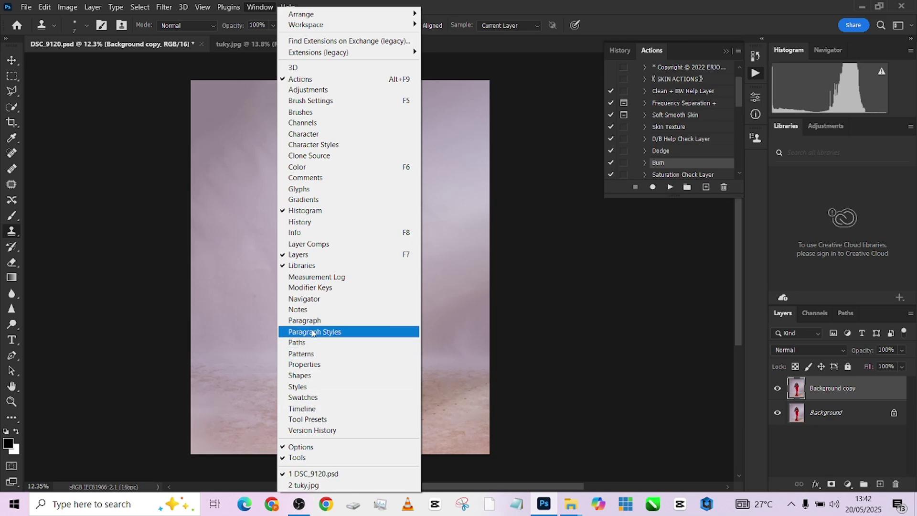
pyautogui.click(302, 365)
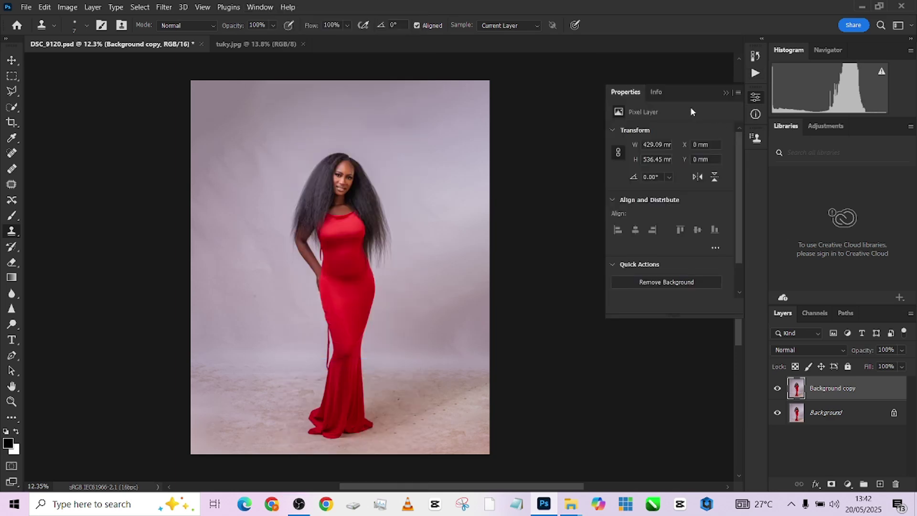
pyautogui.moveTo(694, 108); pyautogui.dragTo(841, 55)
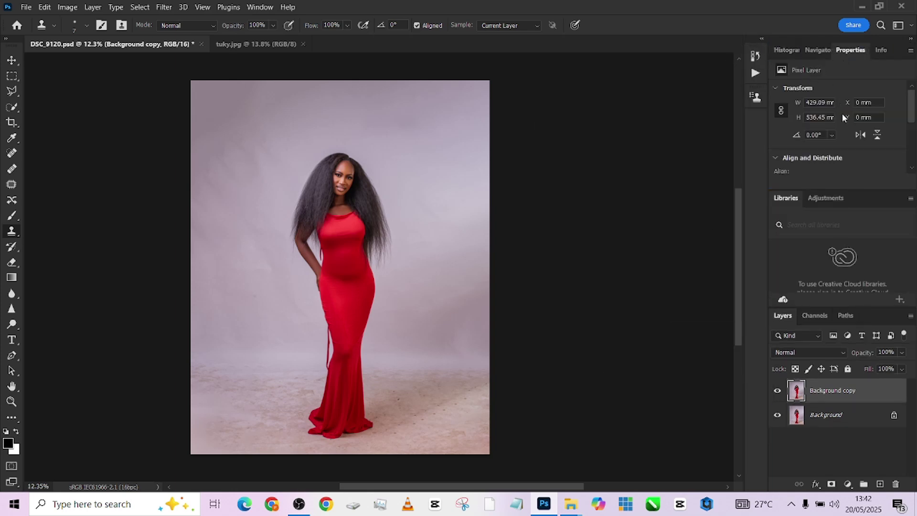
pyautogui.scroll(-5, 843, 114)
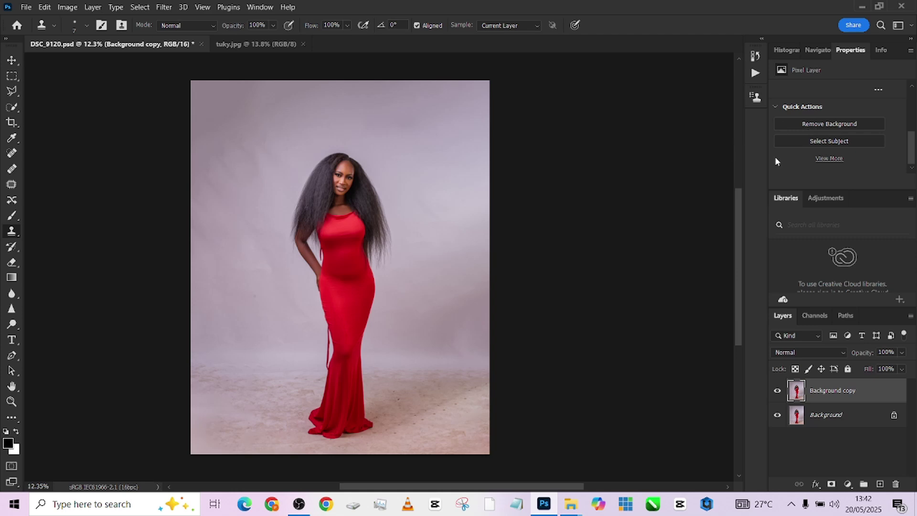
pyautogui.click(813, 125)
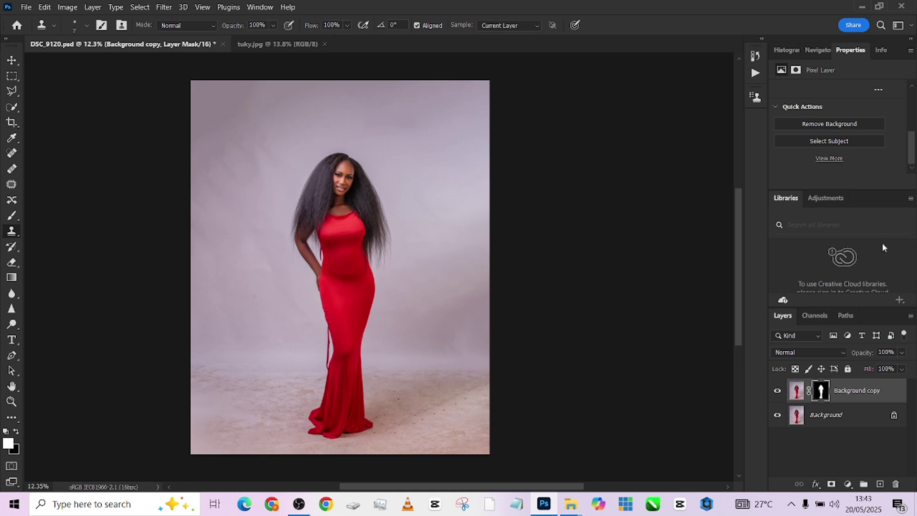
# Check the cutout, duplicate Background with Ctrl+J, and load the Background copy mask as a selection
pyautogui.click(777, 415)
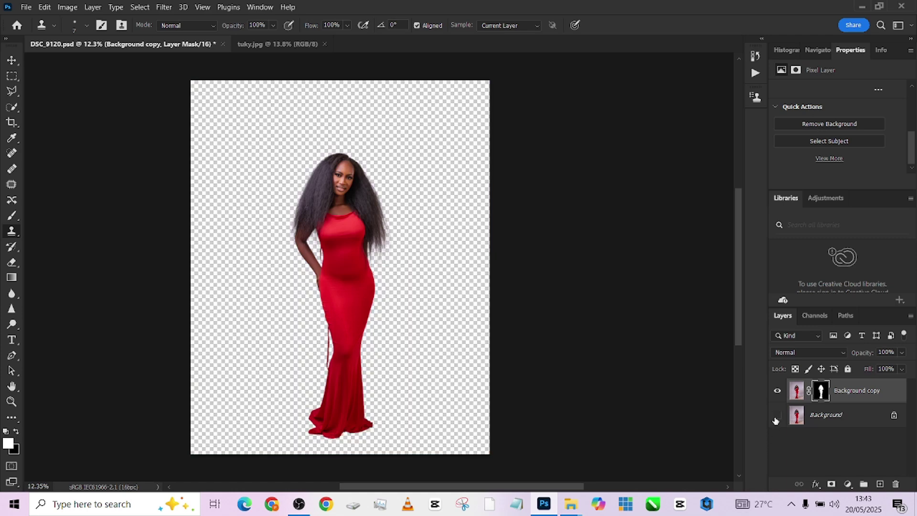
pyautogui.click(777, 416)
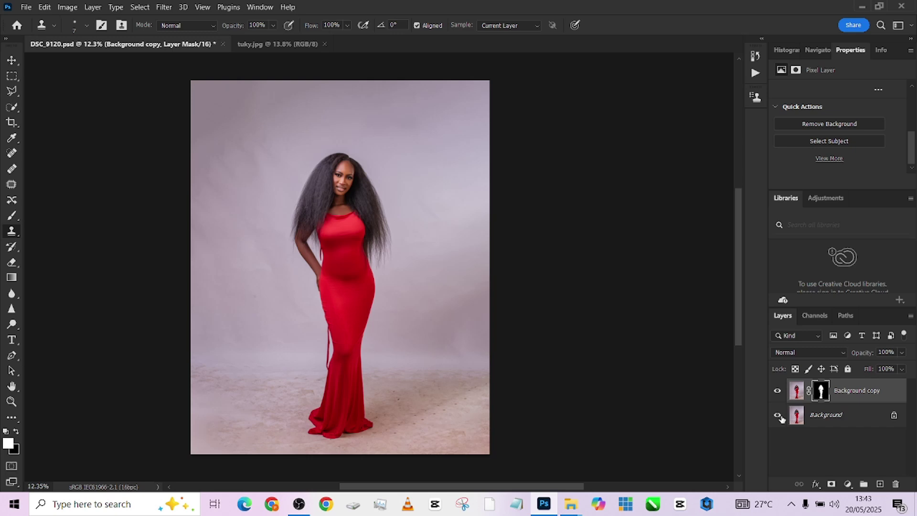
pyautogui.click(844, 416)
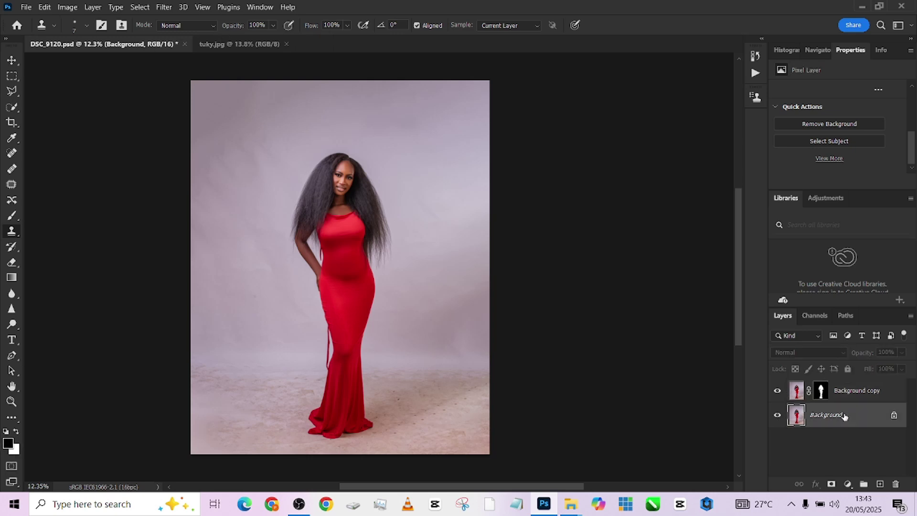
pyautogui.hotkey('ctrl', 'j')
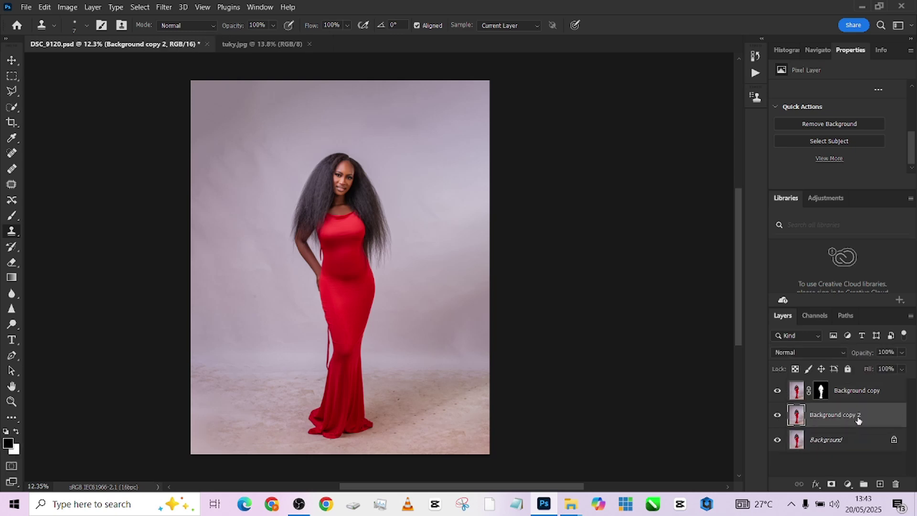
pyautogui.keyDown('ctrl'); pyautogui.click(821, 391); pyautogui.keyUp('ctrl')
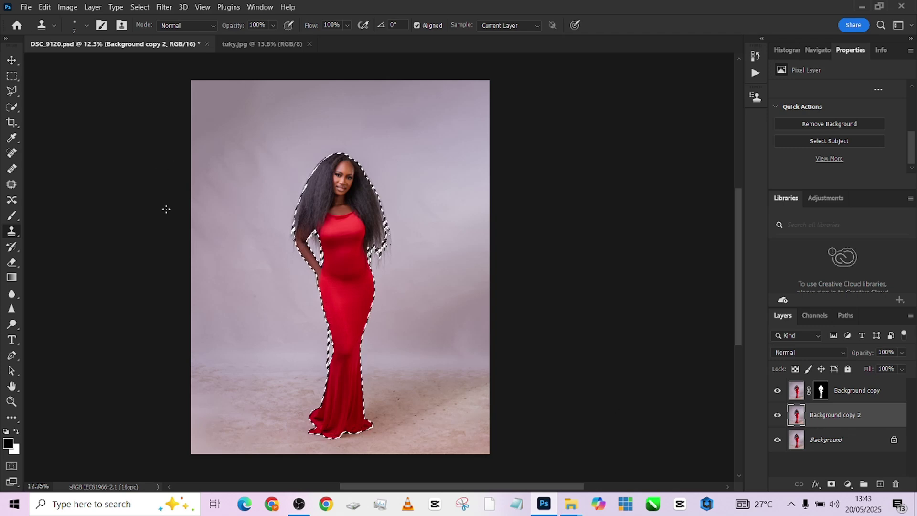
# Try cloning over the backdrop, dismiss the clone-source error, and pick Quick Selection
pyautogui.rightClick(232, 215)
pyautogui.click(594, 273)
pyautogui.click(594, 273)
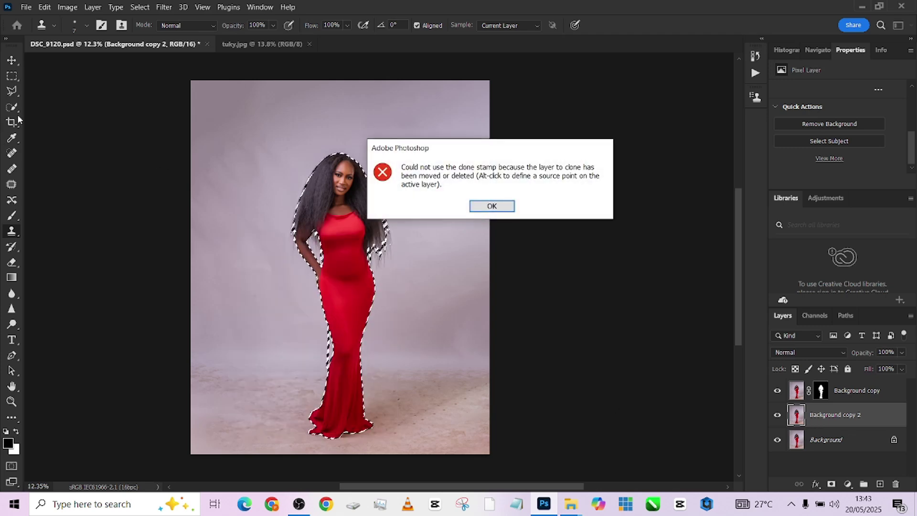
pyautogui.press('Return')
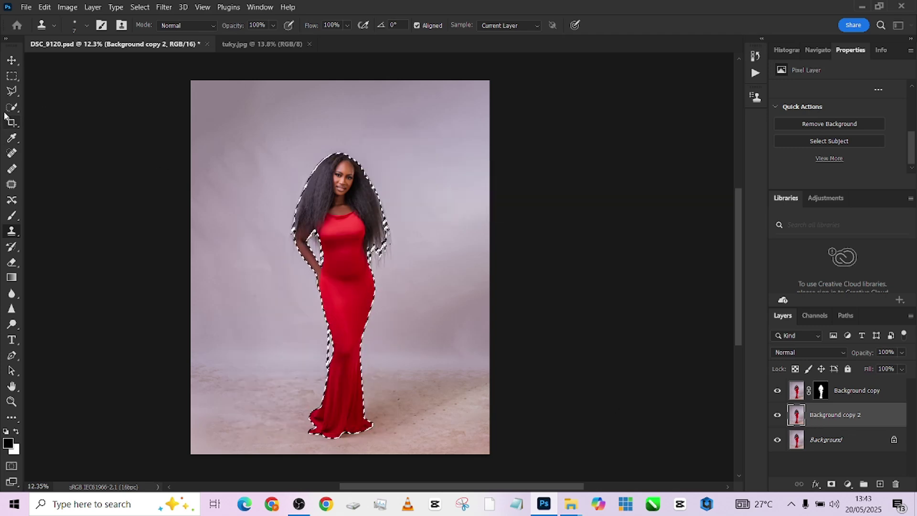
pyautogui.click(12, 107)
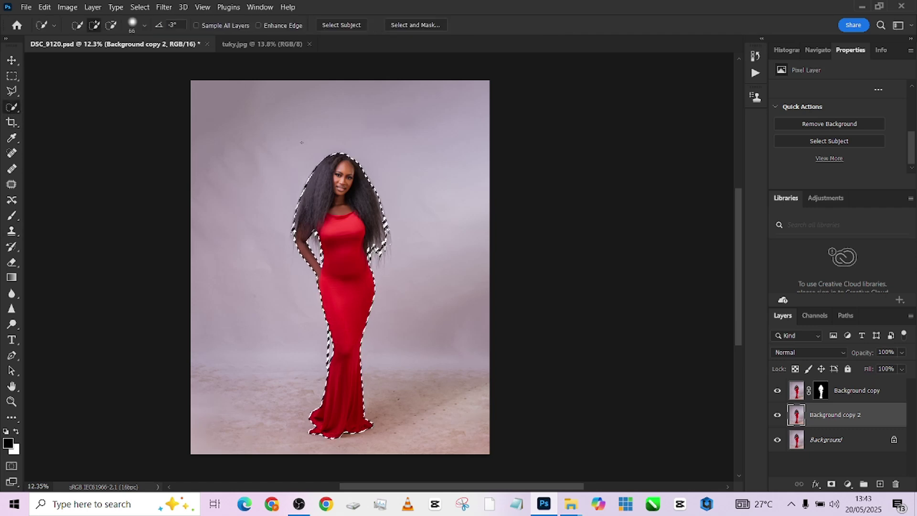
# Open the Expand selection settings, then cancel without changes
pyautogui.click(137, 9)
pyautogui.moveTo(158, 178)
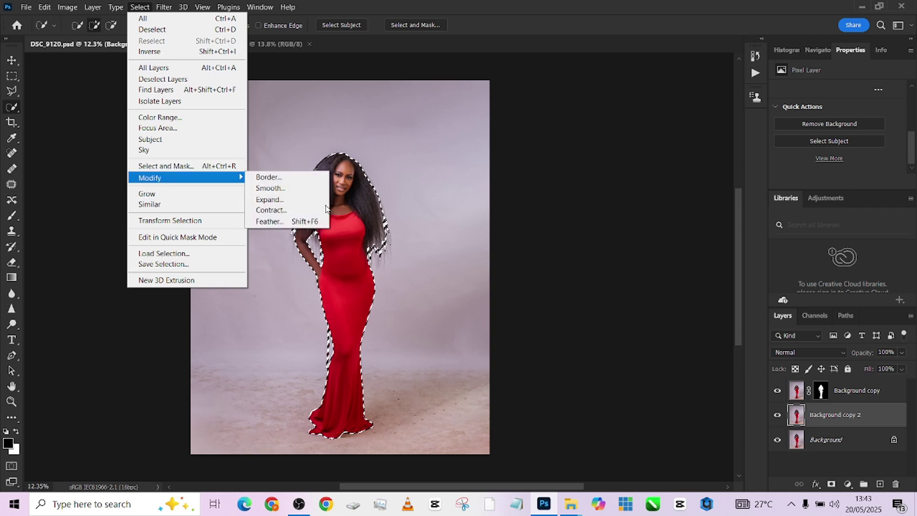
pyautogui.click(299, 200)
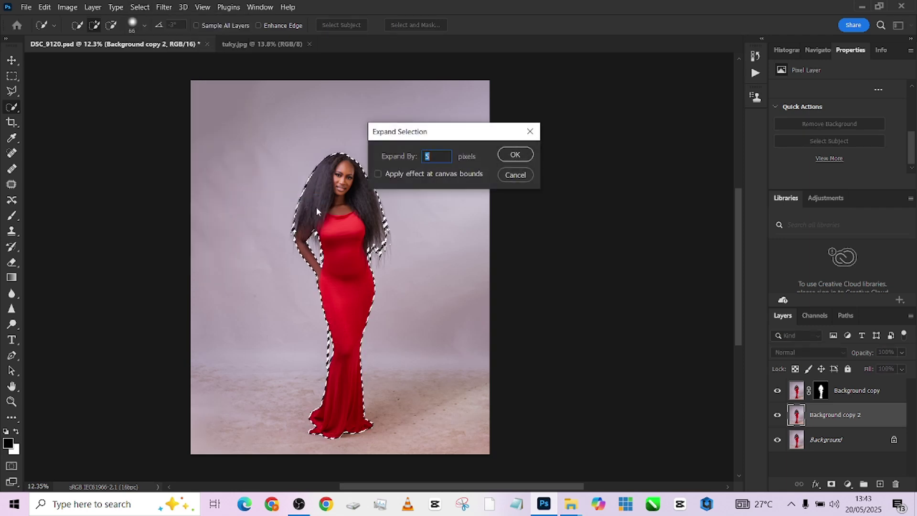
pyautogui.click(516, 175)
pyautogui.scroll(3, 432, 246)
pyautogui.scroll(8, 431, 247)
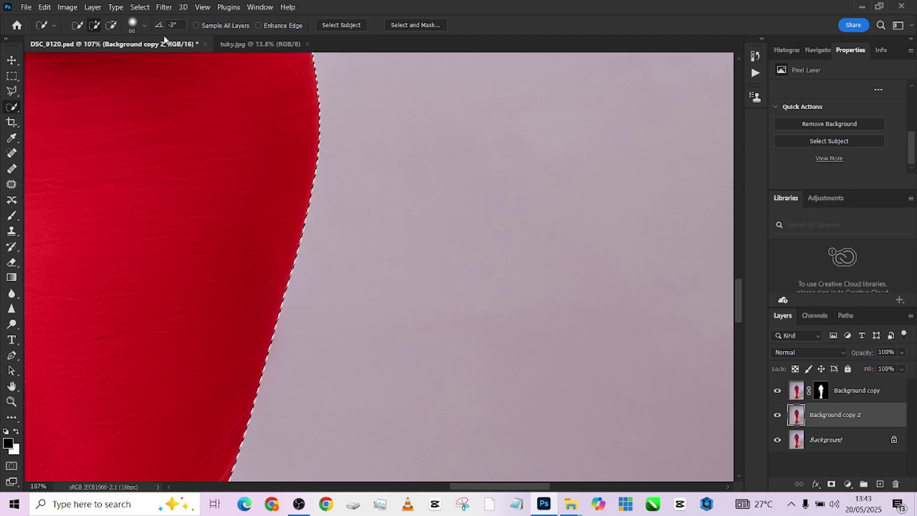
pyautogui.click(140, 7)
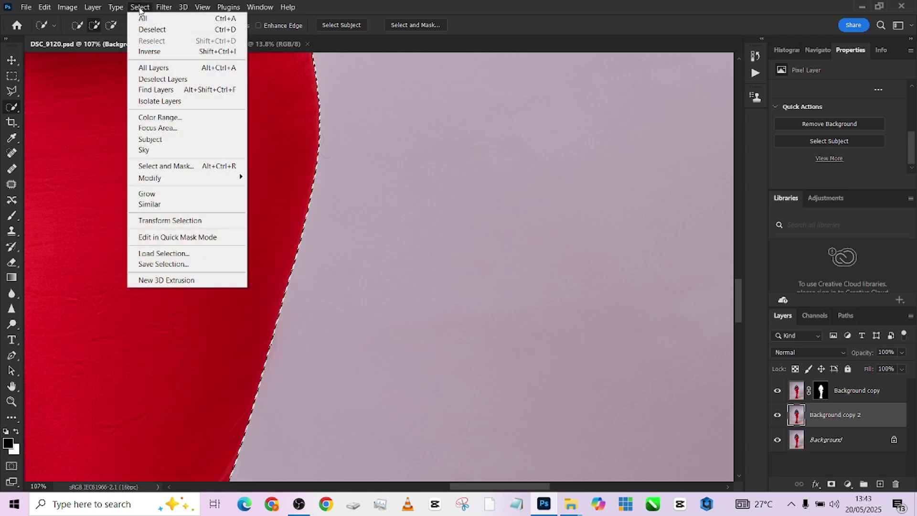
pyautogui.click(296, 244)
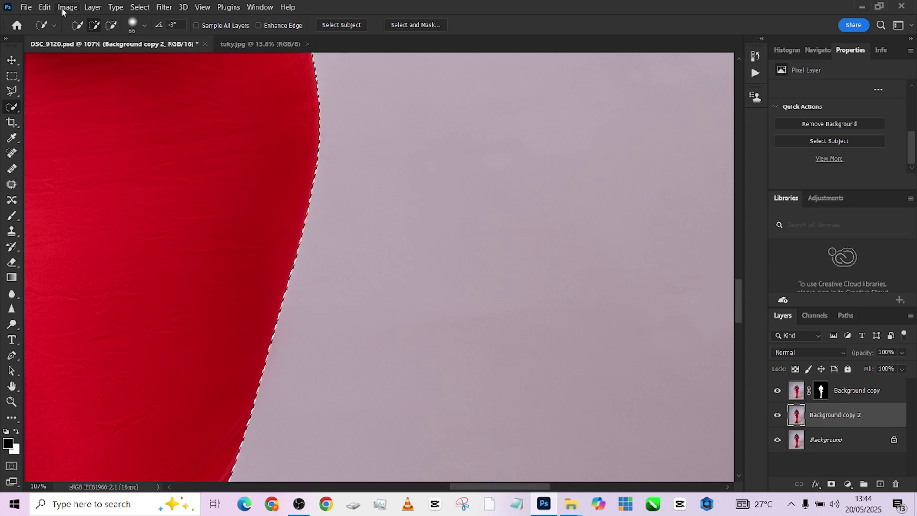
# Expand the woman's selection by 5 pixels
pyautogui.click(140, 8)
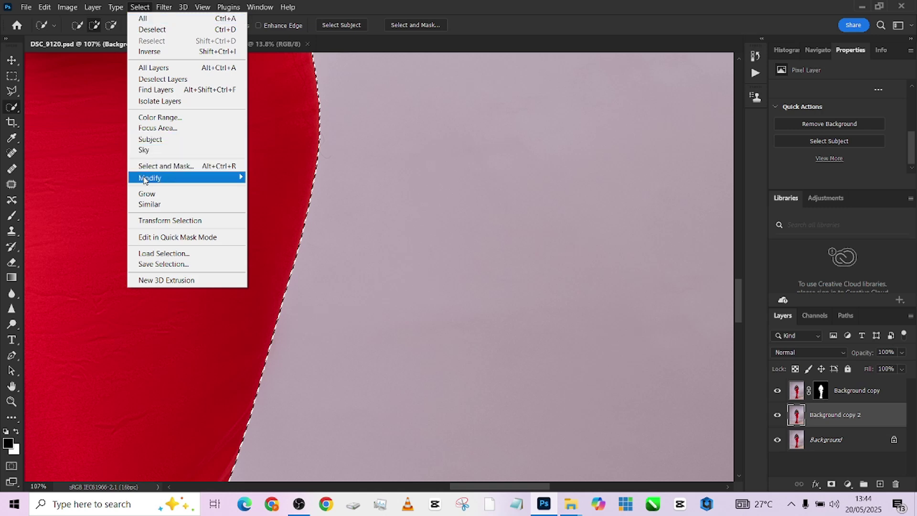
pyautogui.moveTo(146, 178)
pyautogui.click(277, 199)
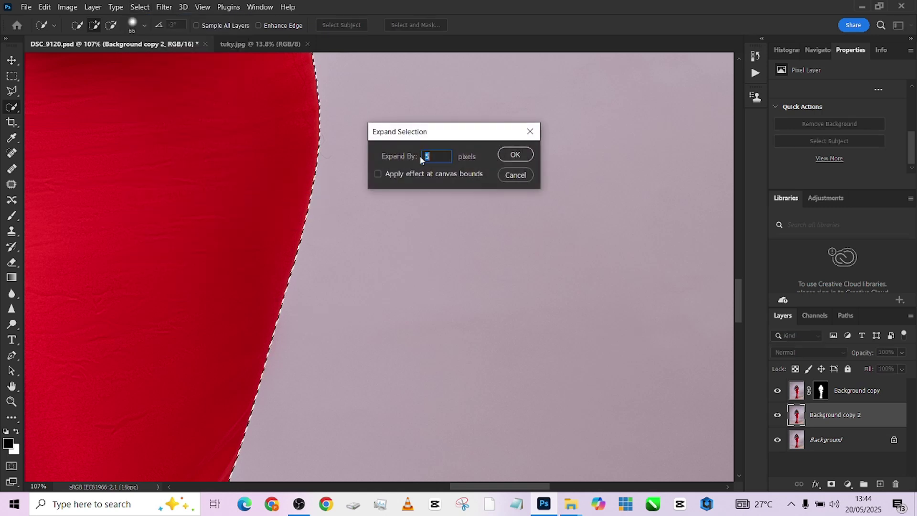
pyautogui.click(514, 154)
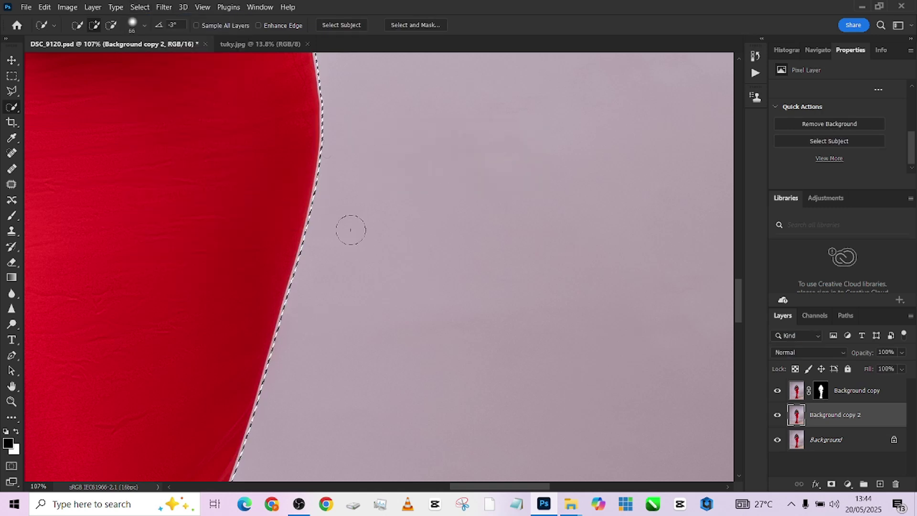
pyautogui.scroll(-2, 304, 228)
pyautogui.scroll(-4, 304, 229)
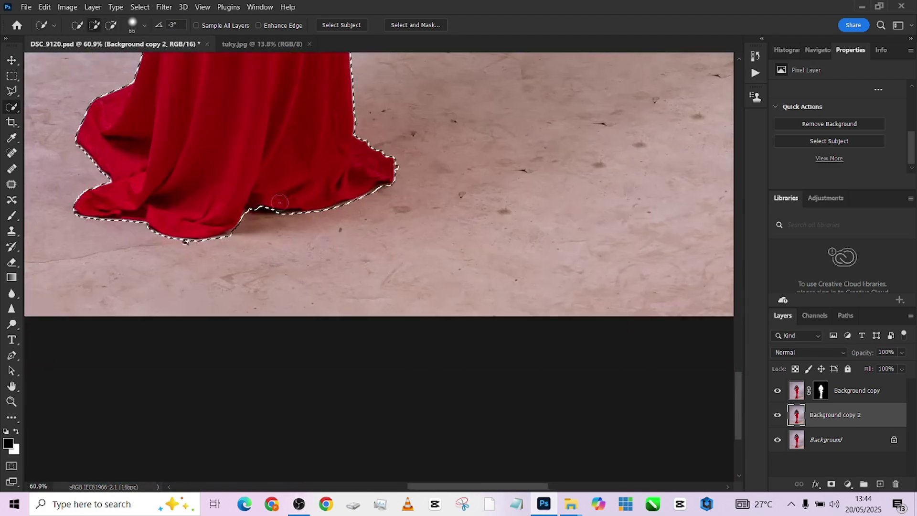
pyautogui.scroll(1, 291, 209)
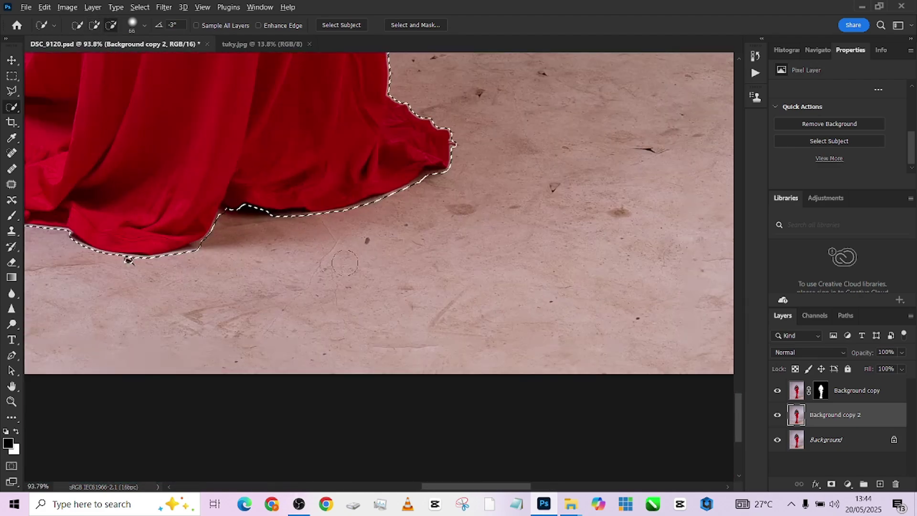
pyautogui.scroll(-6, 350, 268)
pyautogui.scroll(-2, 350, 267)
pyautogui.scroll(3, 352, 205)
# Content-Aware Fill the selection to replace the woman with surrounding backdrop
pyautogui.rightClick(333, 239)
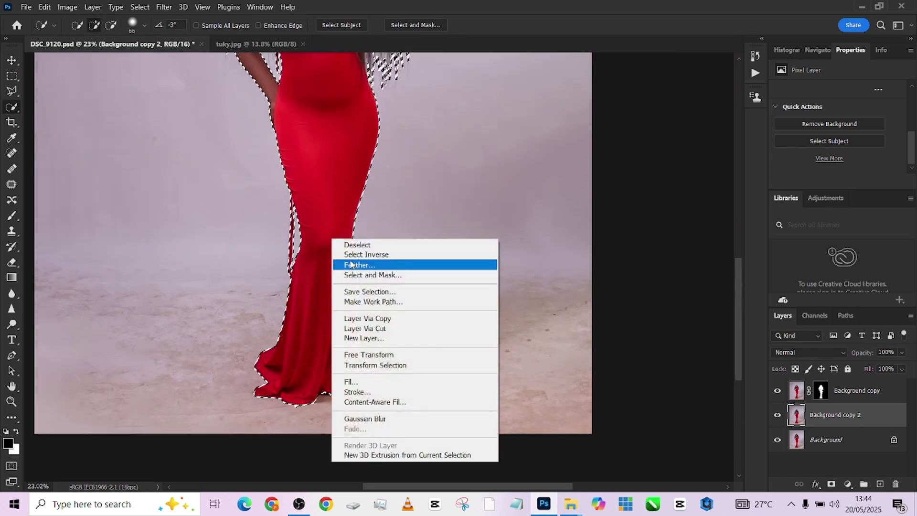
pyautogui.click(356, 381)
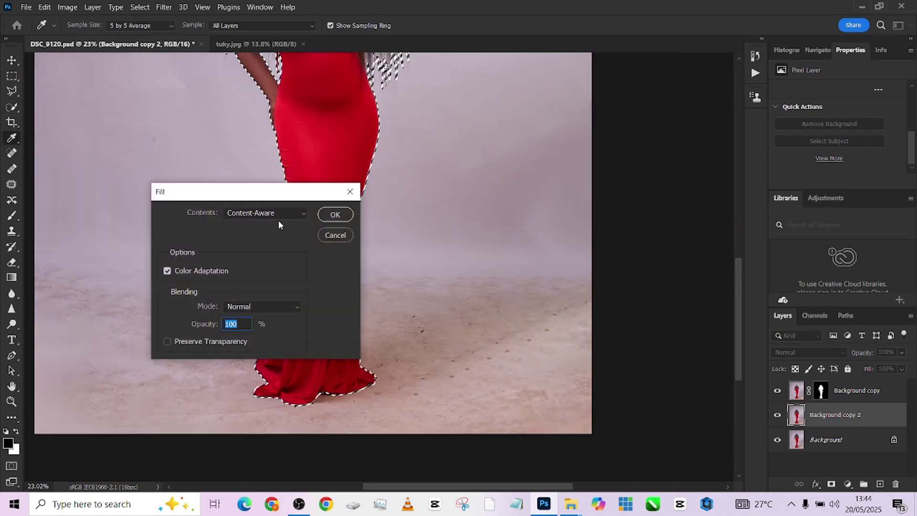
pyautogui.click(334, 215)
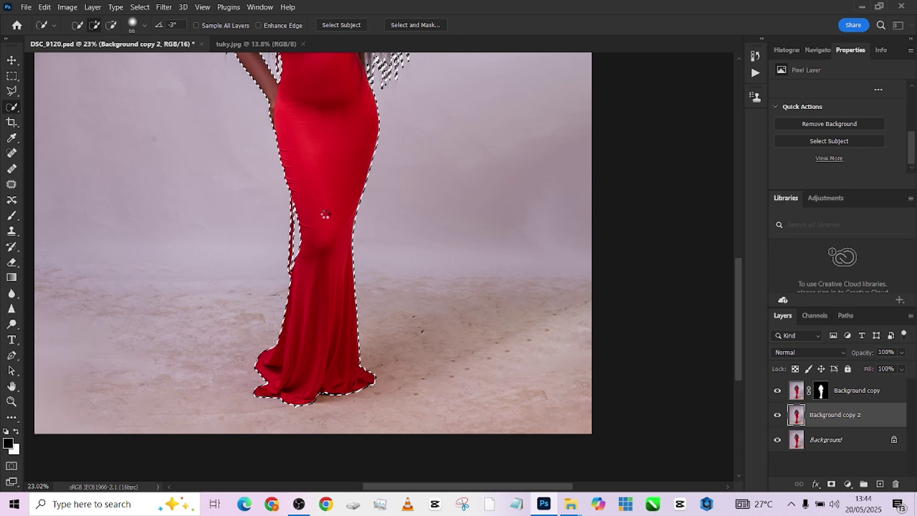
# Deselect the filled area and hide the cut-out woman to inspect the fill
pyautogui.hotkey('ctrl', 'd')
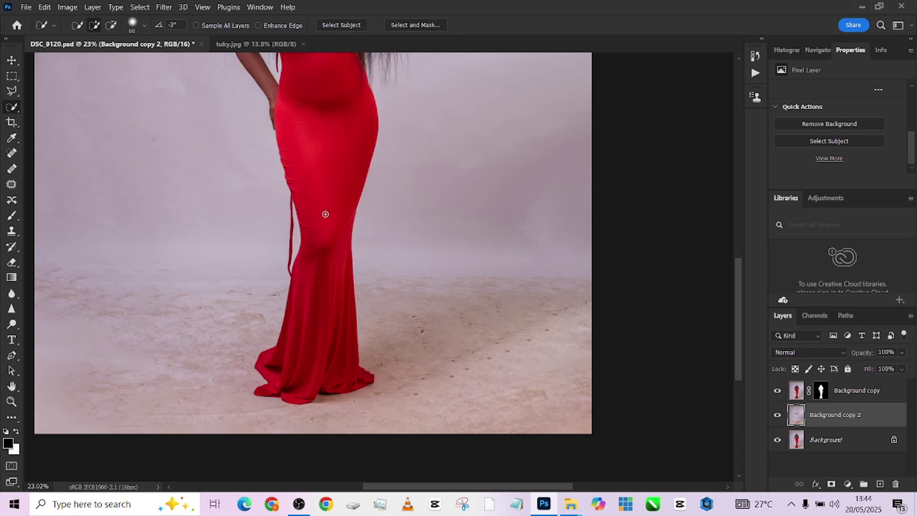
pyautogui.scroll(-3, 325, 214)
pyautogui.scroll(3, 344, 277)
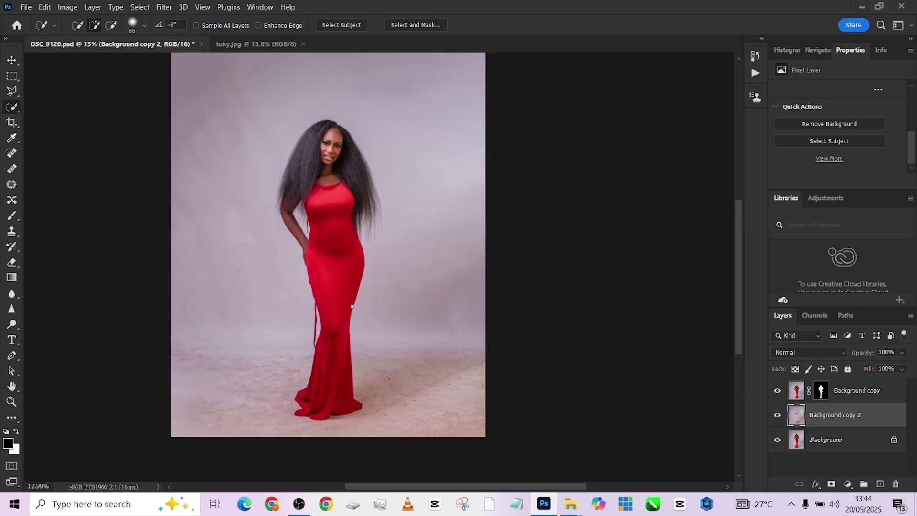
pyautogui.click(778, 397)
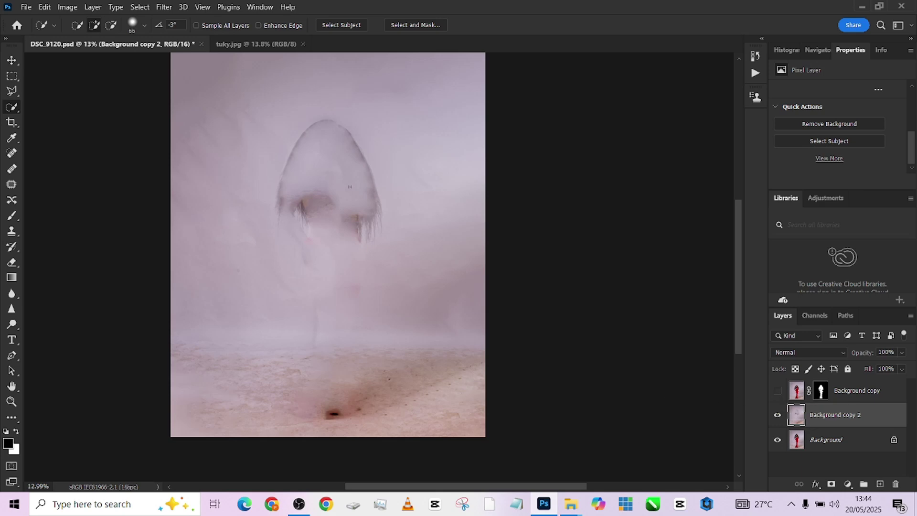
# Patch the leftover ear remnant with clean wall using the Patch tool
pyautogui.press('j')
pyautogui.moveTo(348, 152)
pyautogui.mouseDown()
pyautogui.moveTo(363, 211)
pyautogui.moveTo(358, 246)
pyautogui.moveTo(370, 258)
pyautogui.moveTo(389, 214)
pyautogui.moveTo(384, 153)
pyautogui.moveTo(341, 108)
pyautogui.mouseUp()
pyautogui.moveTo(372, 159); pyautogui.dragTo(316, 150)
pyautogui.hotkey('ctrl', 'd')
# Patch away the floor specks and dark spots with clean floor
pyautogui.scroll(4, 385, 434)
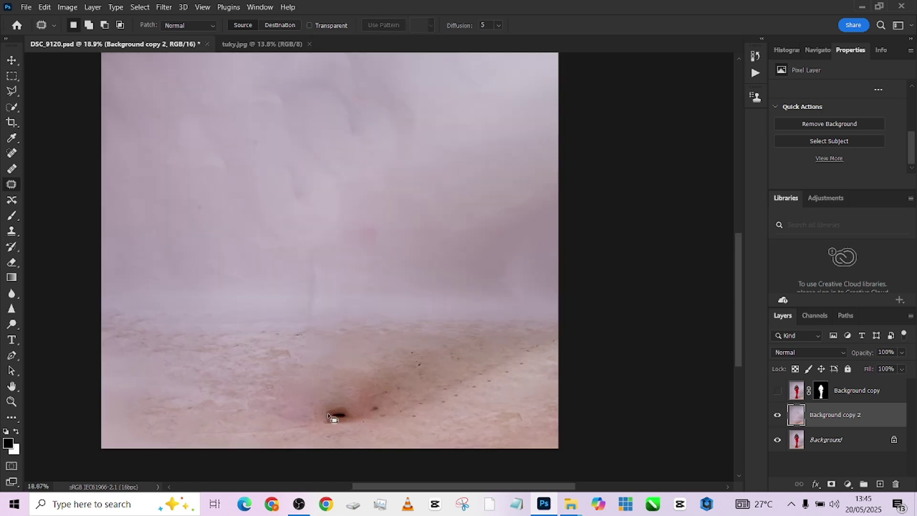
pyautogui.moveTo(266, 354); pyautogui.dragTo(336, 333)
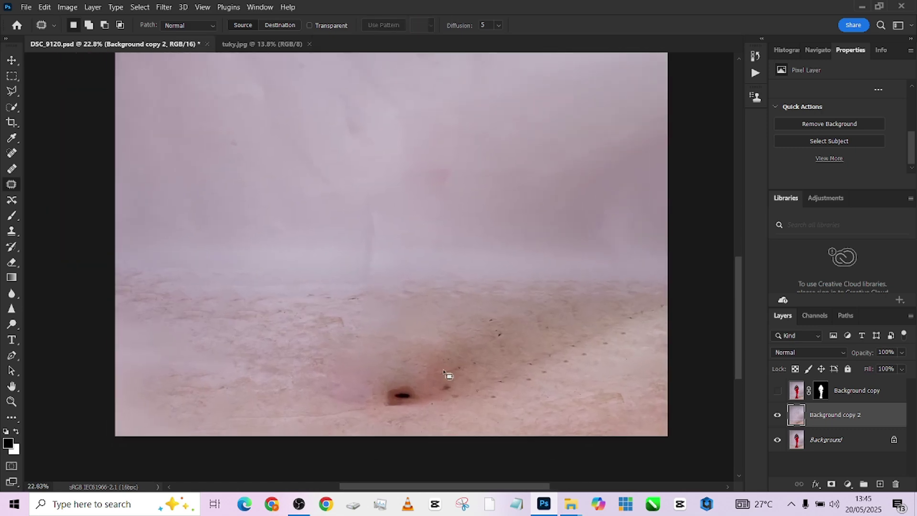
pyautogui.scroll(1, 444, 371)
pyautogui.moveTo(545, 379)
pyautogui.mouseDown()
pyautogui.moveTo(497, 400)
pyautogui.moveTo(520, 405)
pyautogui.moveTo(581, 378)
pyautogui.moveTo(672, 333)
pyautogui.moveTo(675, 322)
pyautogui.moveTo(563, 381)
pyautogui.moveTo(575, 397)
pyautogui.mouseUp()
pyautogui.hotkey('ctrl', 'd')
pyautogui.moveTo(458, 375)
pyautogui.mouseDown()
pyautogui.moveTo(454, 396)
pyautogui.moveTo(443, 397)
pyautogui.moveTo(437, 382)
pyautogui.moveTo(471, 367)
pyautogui.mouseUp()
pyautogui.hotkey('ctrl', 'd')
pyautogui.scroll(5, 400, 401)
pyautogui.scroll(1, 400, 394)
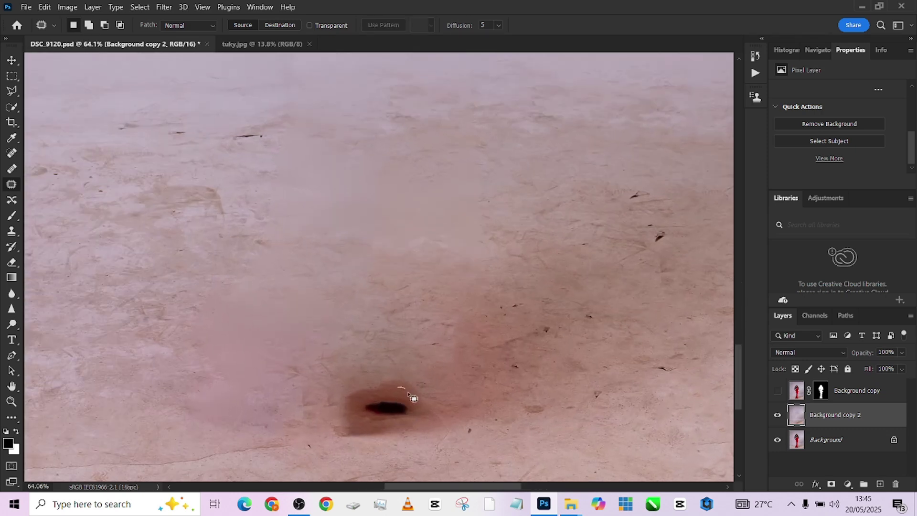
pyautogui.moveTo(416, 400)
pyautogui.mouseDown()
pyautogui.moveTo(381, 399)
pyautogui.moveTo(409, 399)
pyautogui.moveTo(407, 417)
pyautogui.moveTo(394, 419)
pyautogui.moveTo(352, 408)
pyautogui.mouseUp()
pyautogui.hotkey('ctrl', 'd')
# Show the woman again and toggle layer visibility to compare the cleanup
pyautogui.click(778, 391)
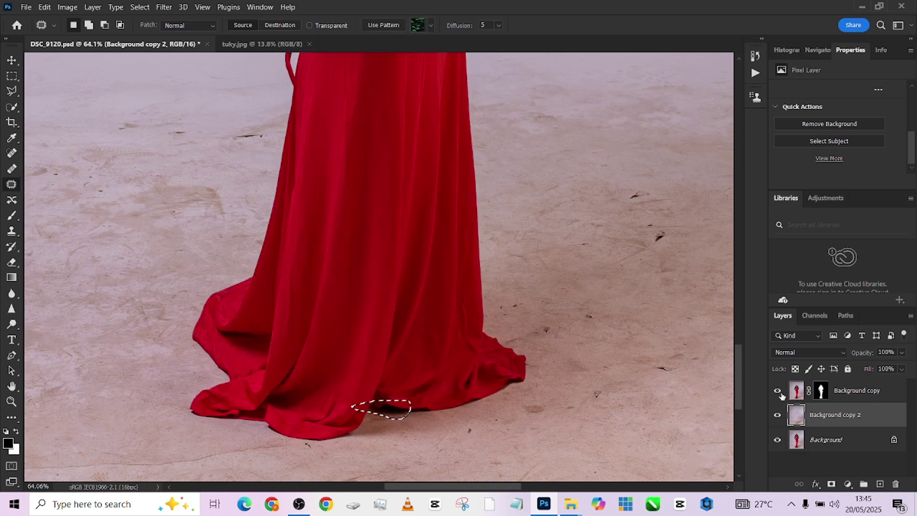
pyautogui.click(480, 400)
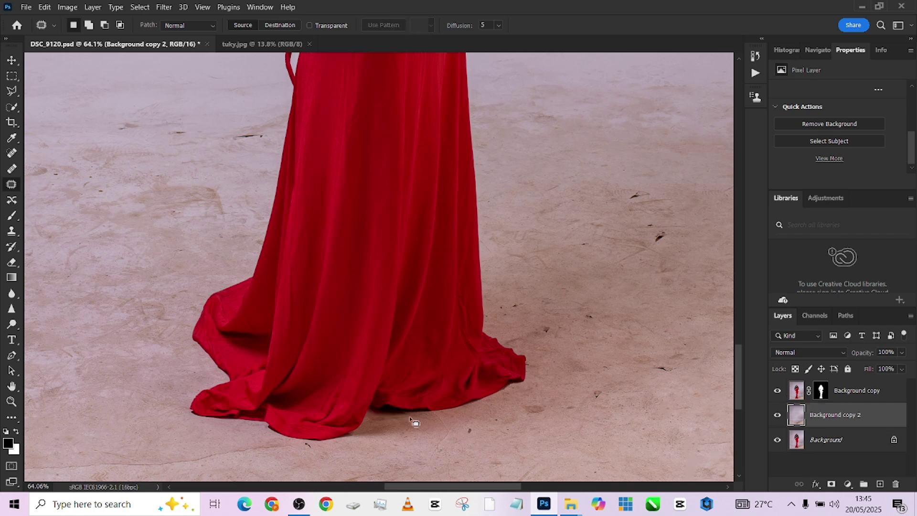
pyautogui.click(778, 415)
pyautogui.click(778, 415)
pyautogui.click(777, 391)
pyautogui.click(778, 390)
pyautogui.scroll(-5, 315, 205)
pyautogui.scroll(-2, 320, 209)
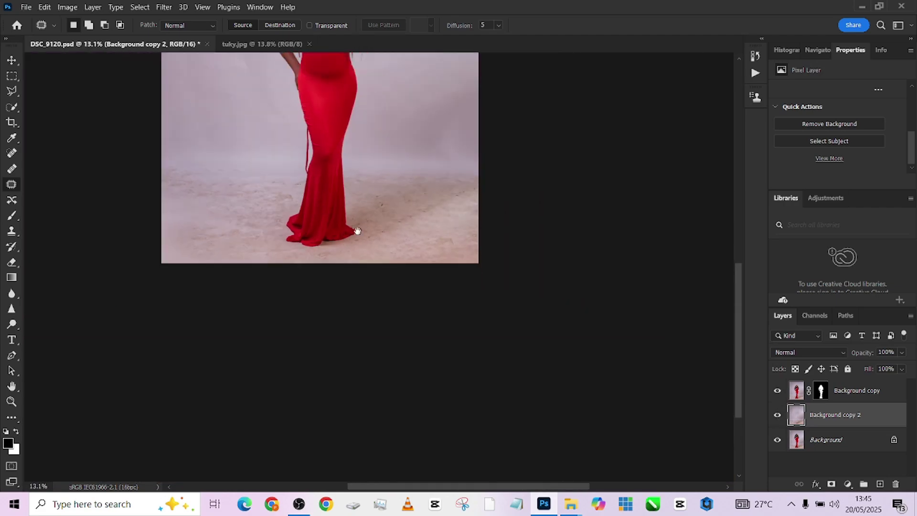
# Duplicate the cleaned background and apply a 200-pixel Gaussian Blur to the copy
pyautogui.moveTo(344, 261); pyautogui.dragTo(381, 275)
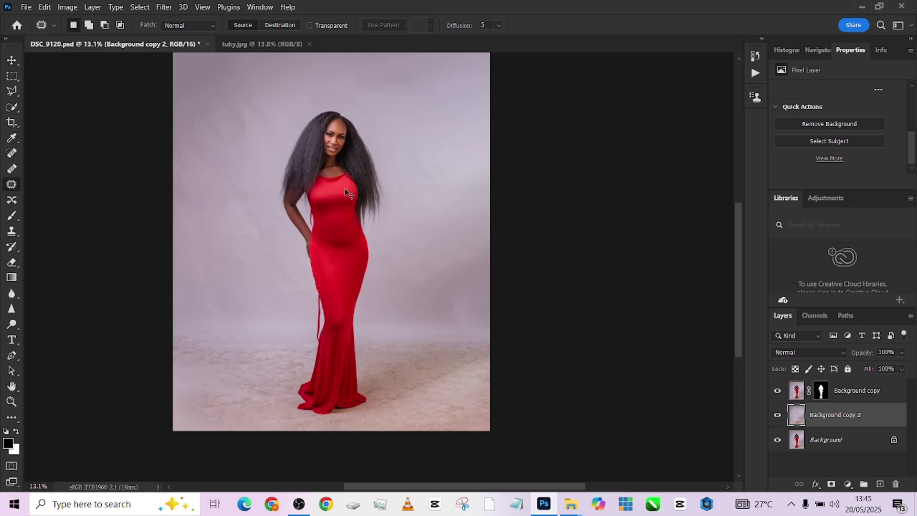
pyautogui.hotkey('ctrl', 'j')
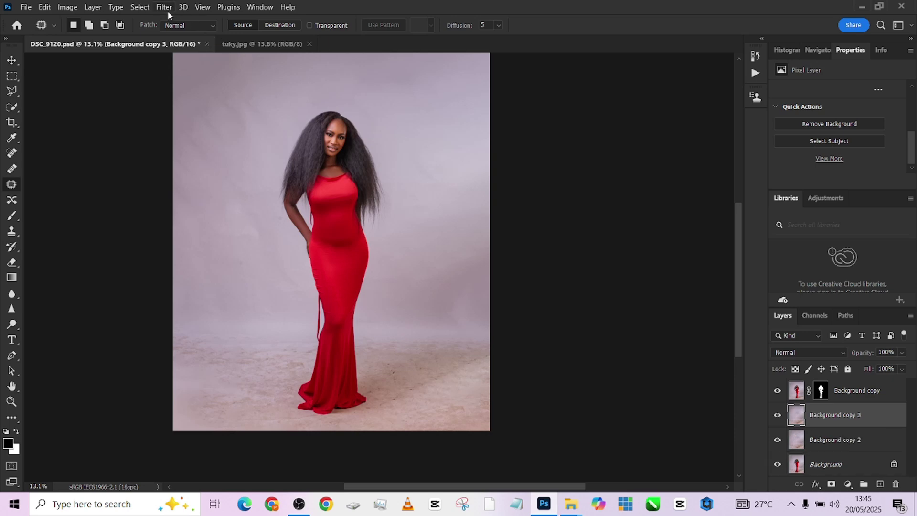
pyautogui.click(165, 8)
pyautogui.moveTo(215, 153)
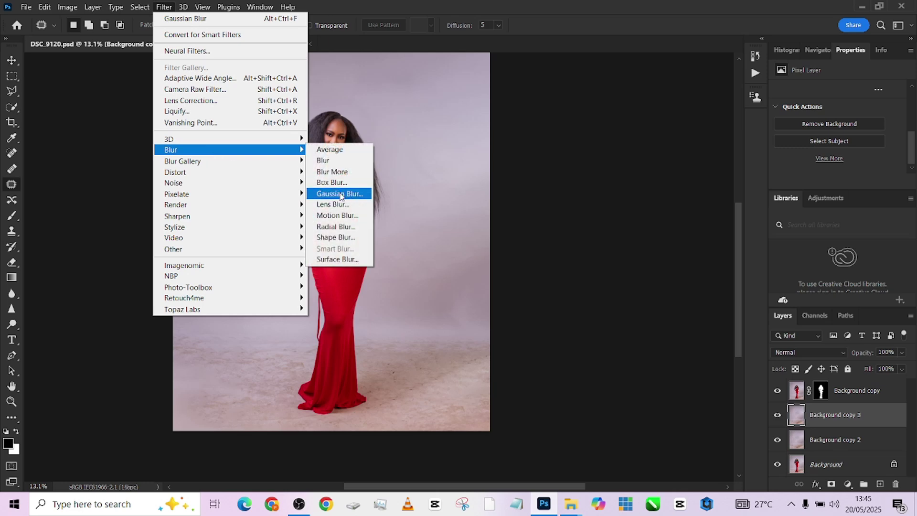
pyautogui.click(337, 194)
pyautogui.write('200')
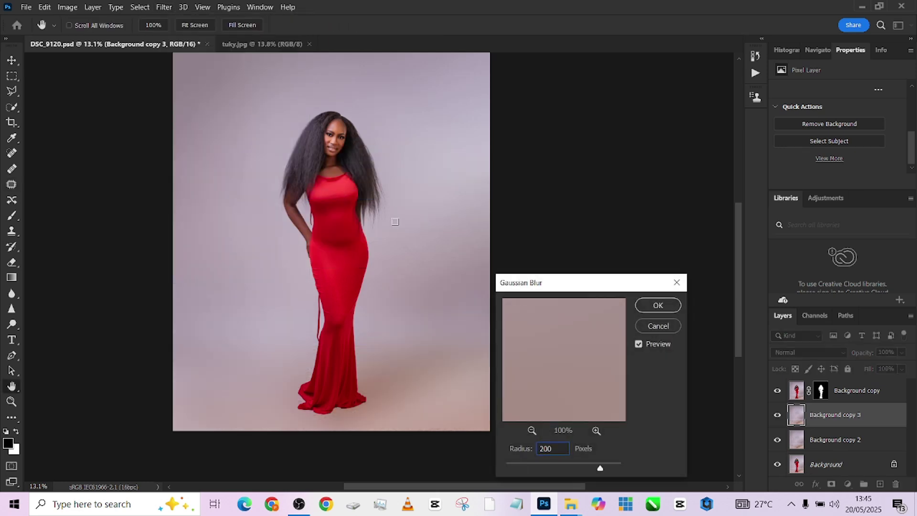
pyautogui.click(658, 306)
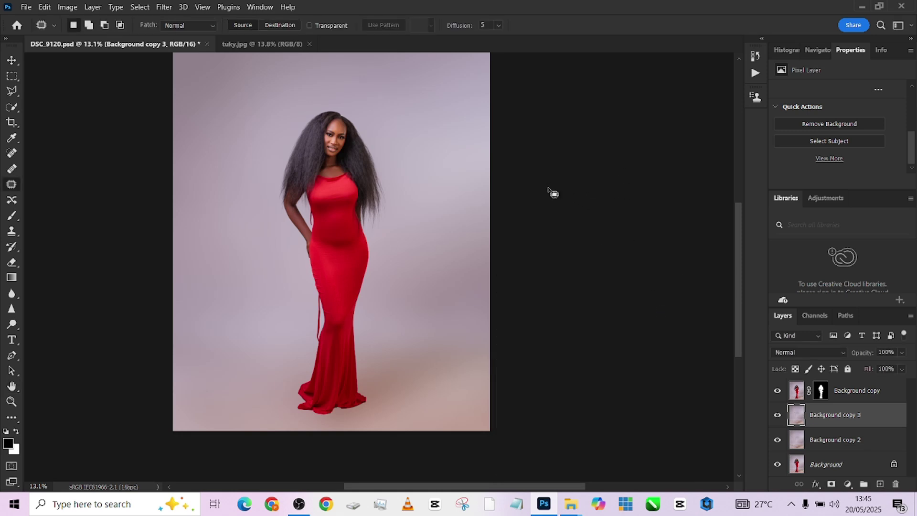
# Desaturate Background copy 2 and Background copy 3 with Hue/Saturation at -100
pyautogui.scroll(-1, 551, 191)
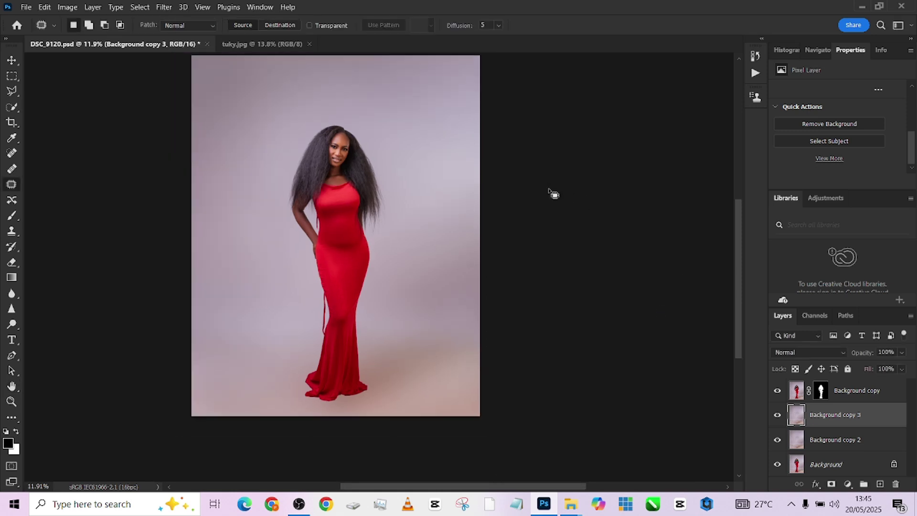
pyautogui.click(835, 443)
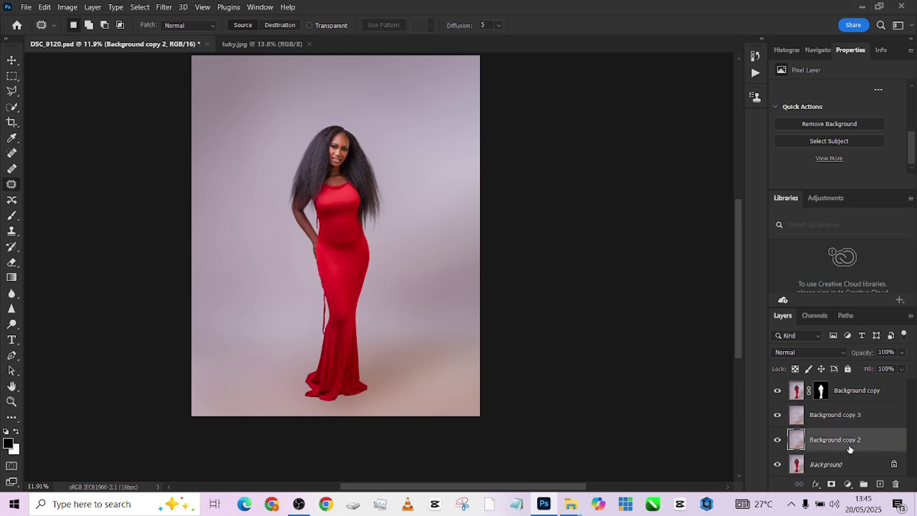
pyautogui.hotkey('ctrl', 'u')
pyautogui.moveTo(685, 201); pyautogui.dragTo(627, 201)
pyautogui.click(804, 115)
pyautogui.click(864, 414)
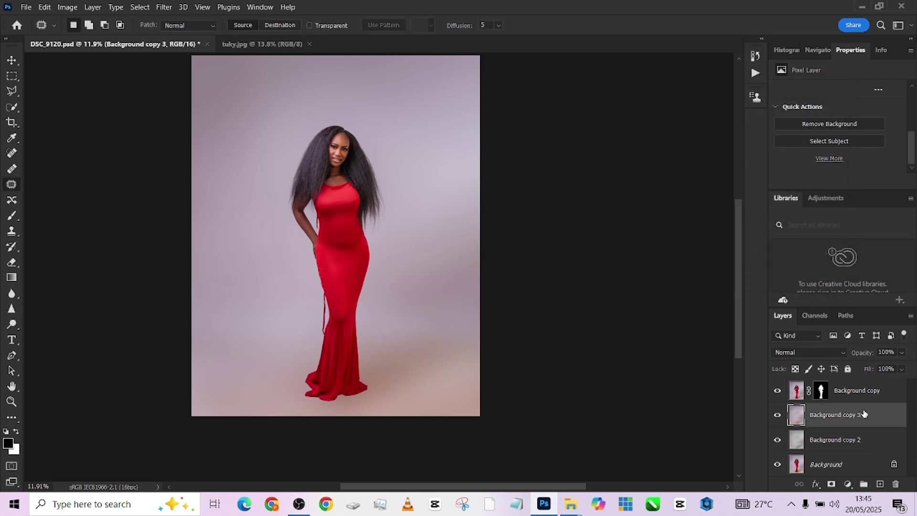
pyautogui.hotkey('ctrl', 'u')
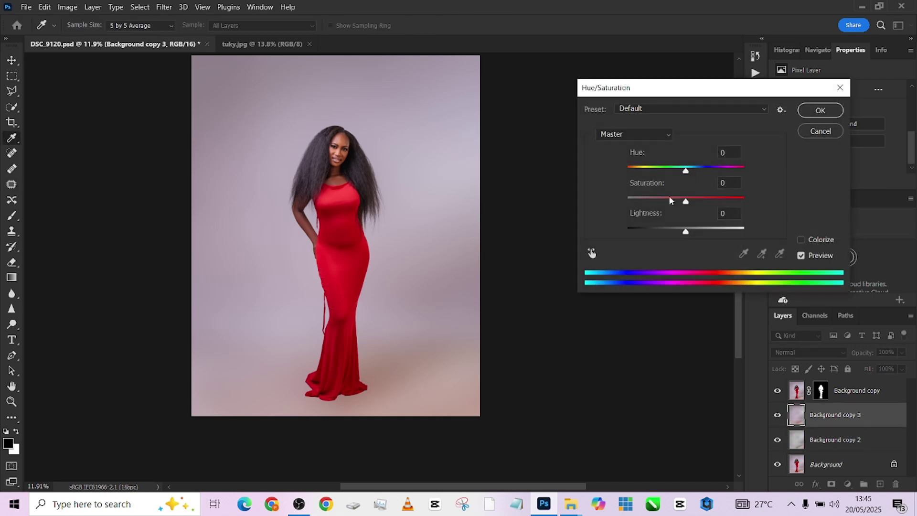
pyautogui.moveTo(669, 200); pyautogui.dragTo(628, 201)
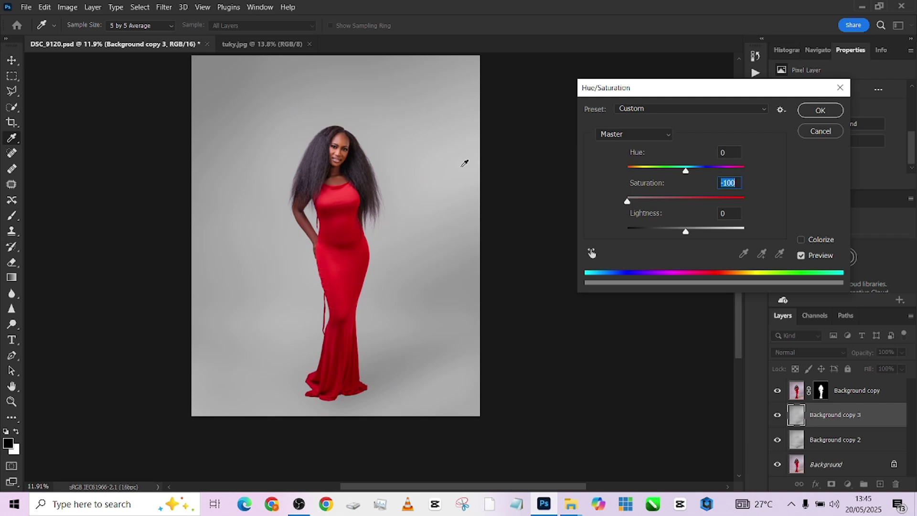
pyautogui.click(807, 113)
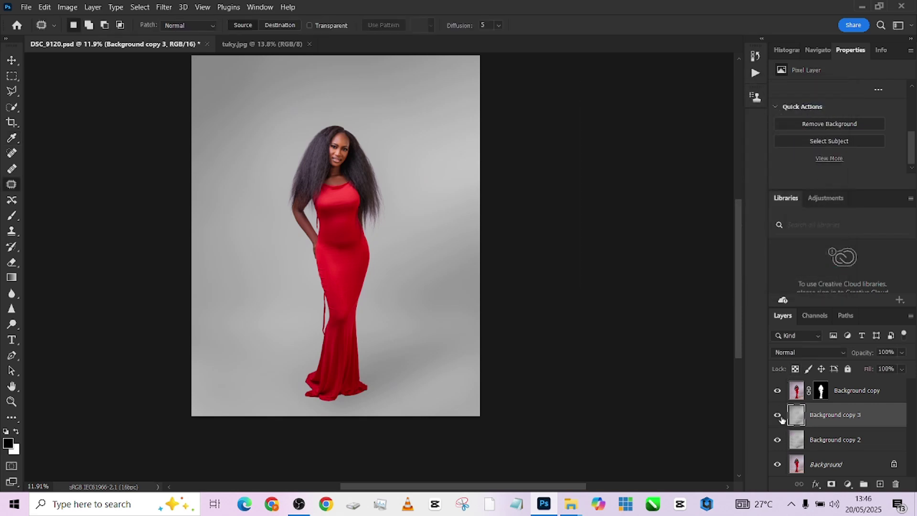
# Toggle the blurred copy's visibility to compare it against Background copy 2
pyautogui.click(833, 442)
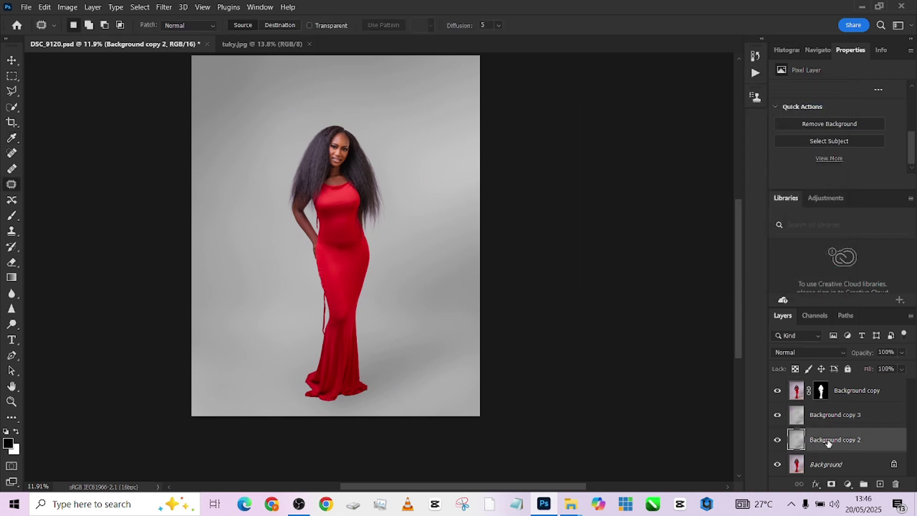
pyautogui.click(777, 417)
pyautogui.click(777, 417)
pyautogui.click(777, 417)
pyautogui.click(777, 417)
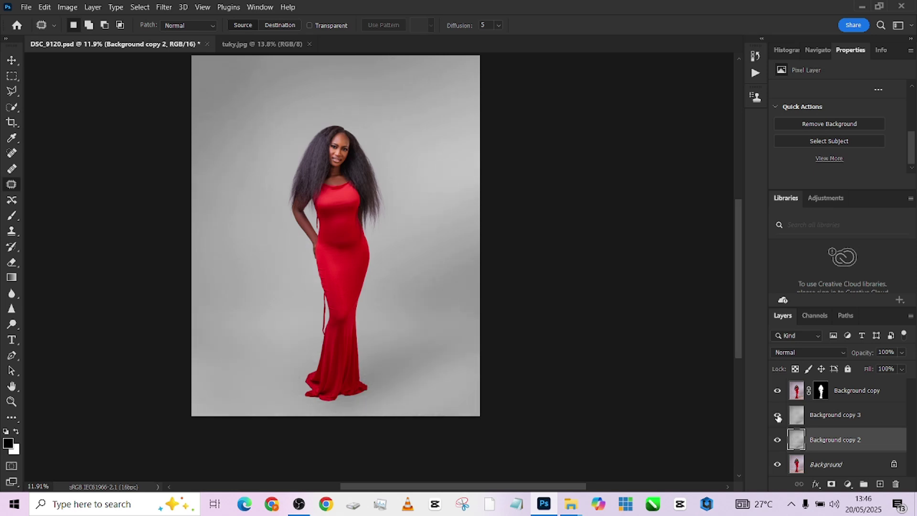
# Unlock the interior photo's background and drag it into the DSC_9120 document
pyautogui.click(825, 417)
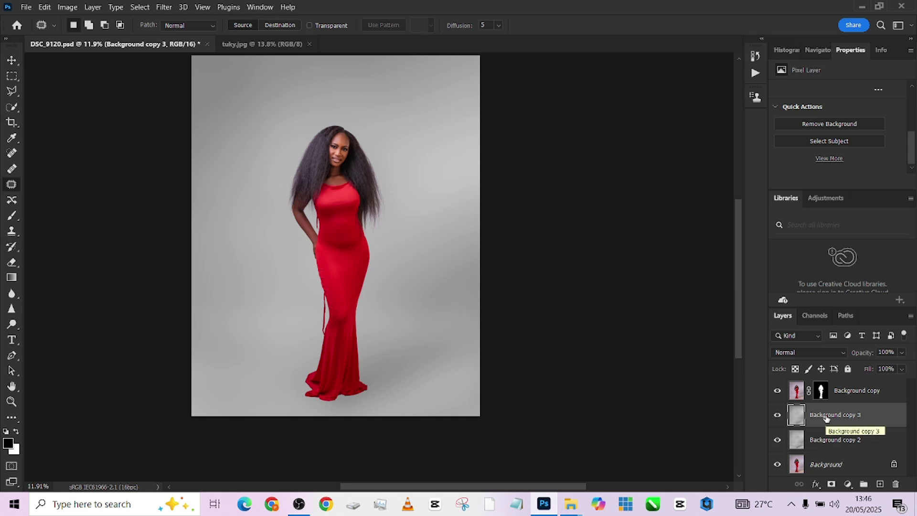
pyautogui.scroll(2, 500, 348)
pyautogui.hscroll(-2, 500, 348)
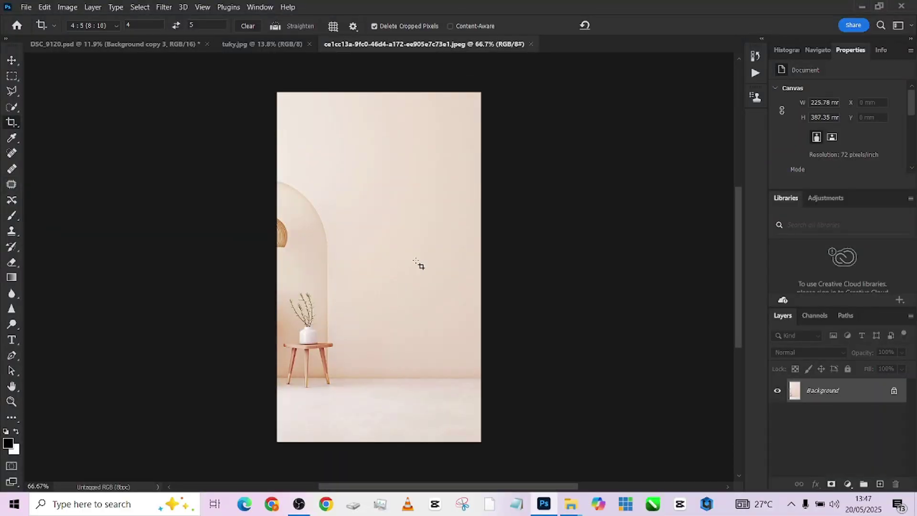
pyautogui.click(893, 395)
pyautogui.press('v')
pyautogui.moveTo(426, 304); pyautogui.dragTo(524, 480)
# Free Transform the interior layer to fill the canvas and commit it
pyautogui.moveTo(468, 337); pyautogui.dragTo(482, 309)
pyautogui.scroll(-2, 342, 219)
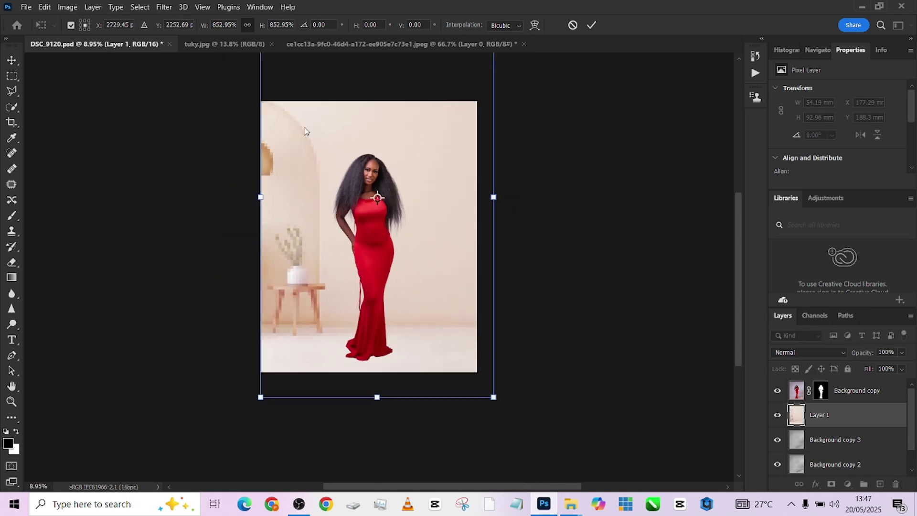
pyautogui.hotkey('alt', 'space')
pyautogui.moveTo(338, 184); pyautogui.dragTo(339, 272)
pyautogui.scroll(-1, 382, 270)
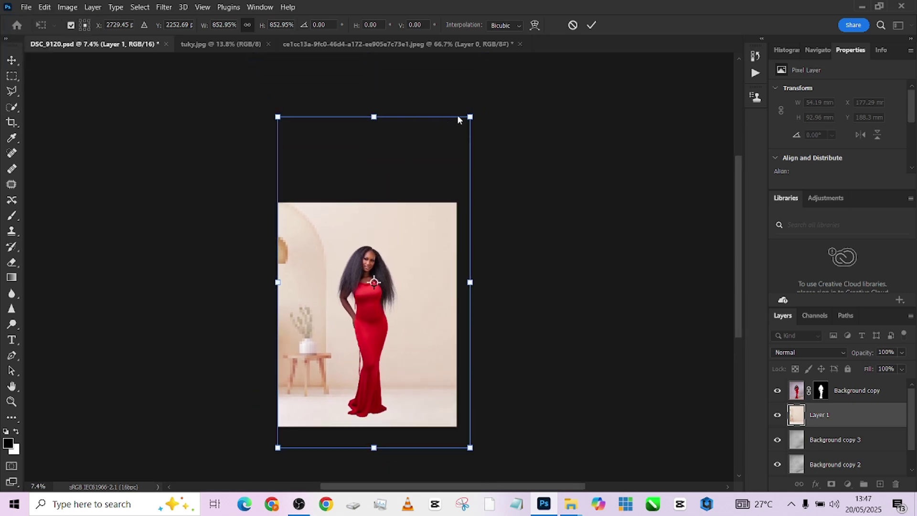
pyautogui.moveTo(472, 112); pyautogui.dragTo(466, 134)
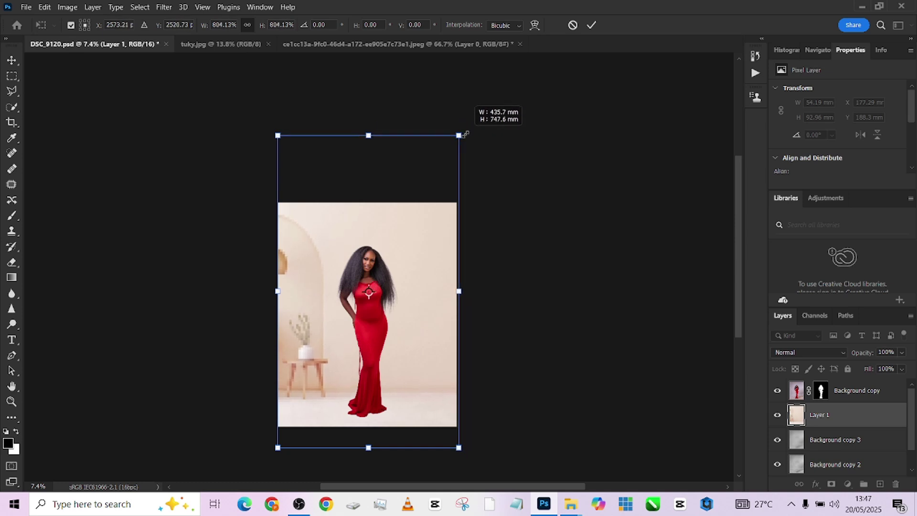
pyautogui.click(592, 25)
pyautogui.scroll(3, 390, 347)
# Nudge Layer 1 slightly up and set its blend mode to Hard Light
pyautogui.scroll(-3, 389, 348)
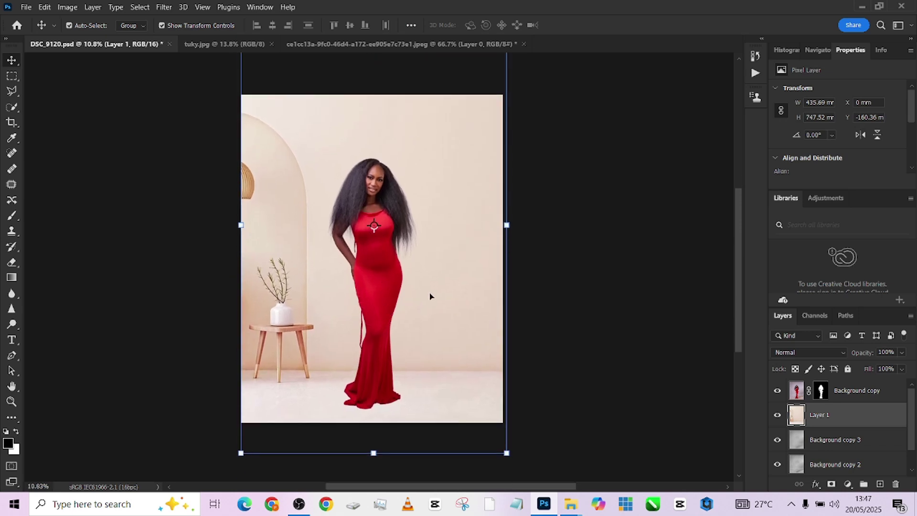
pyautogui.moveTo(431, 296); pyautogui.dragTo(440, 291)
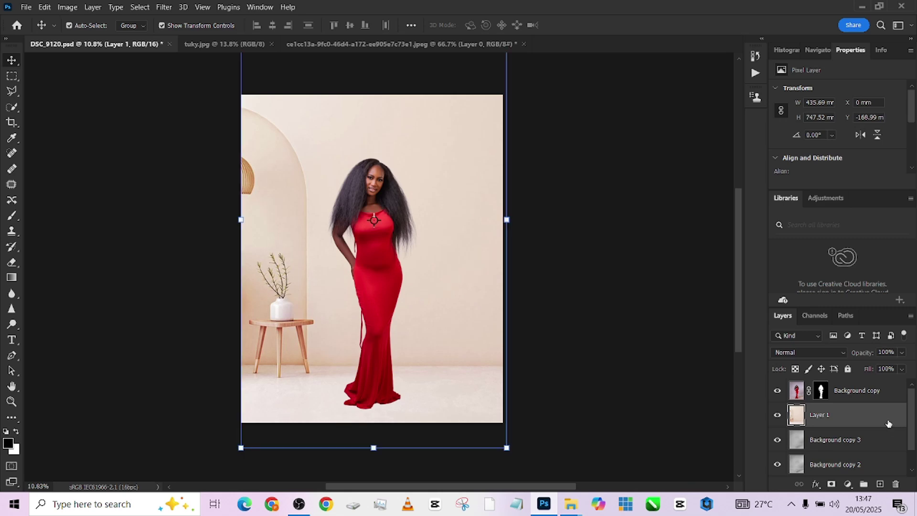
pyautogui.click(796, 351)
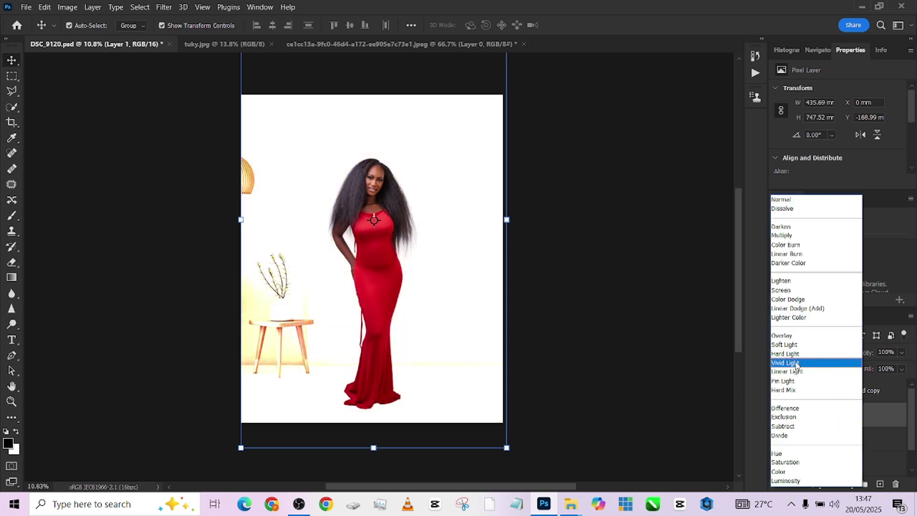
pyautogui.click(794, 355)
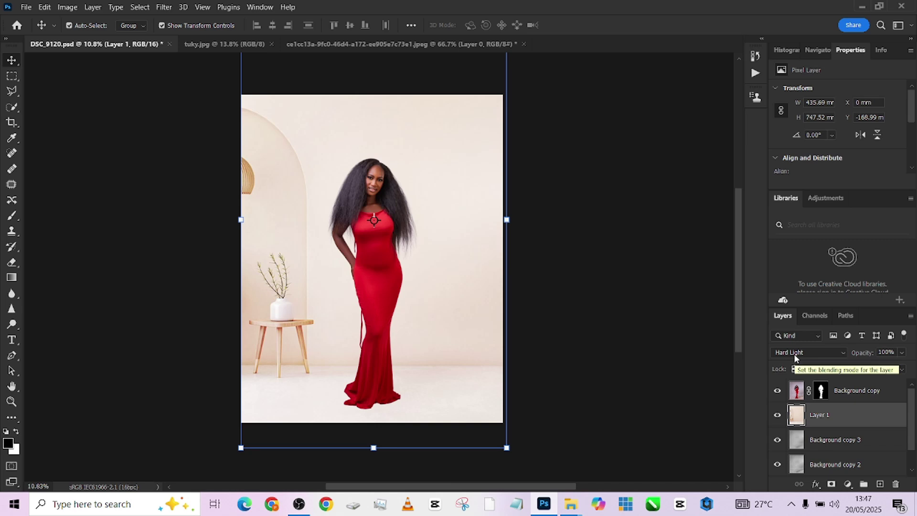
# Add a Curves 1 adjustment layer and bend its curve, nudging the point slightly left
pyautogui.click(848, 484)
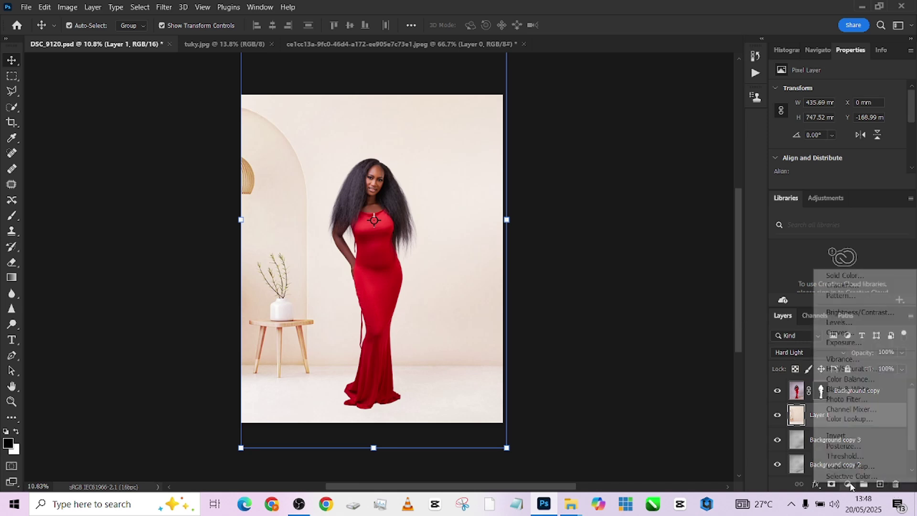
pyautogui.click(855, 332)
pyautogui.moveTo(856, 167); pyautogui.dragTo(870, 170)
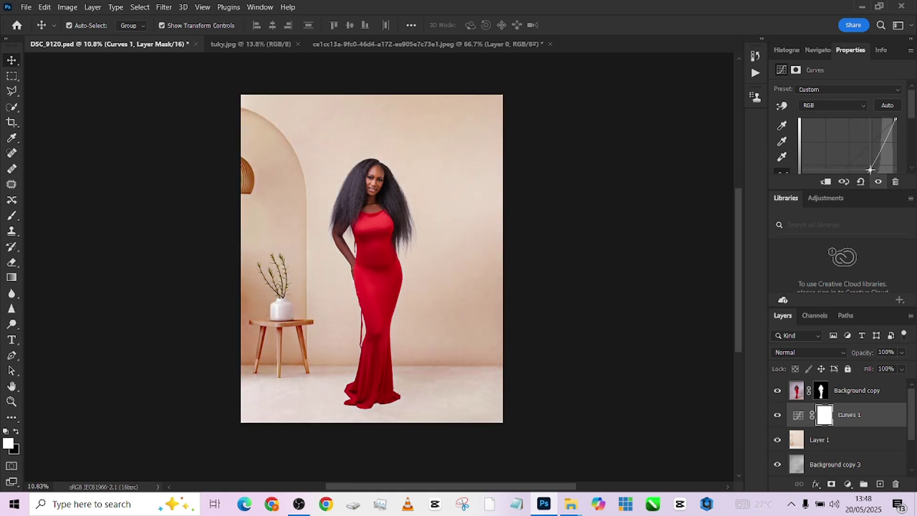
pyautogui.moveTo(871, 170); pyautogui.dragTo(868, 168)
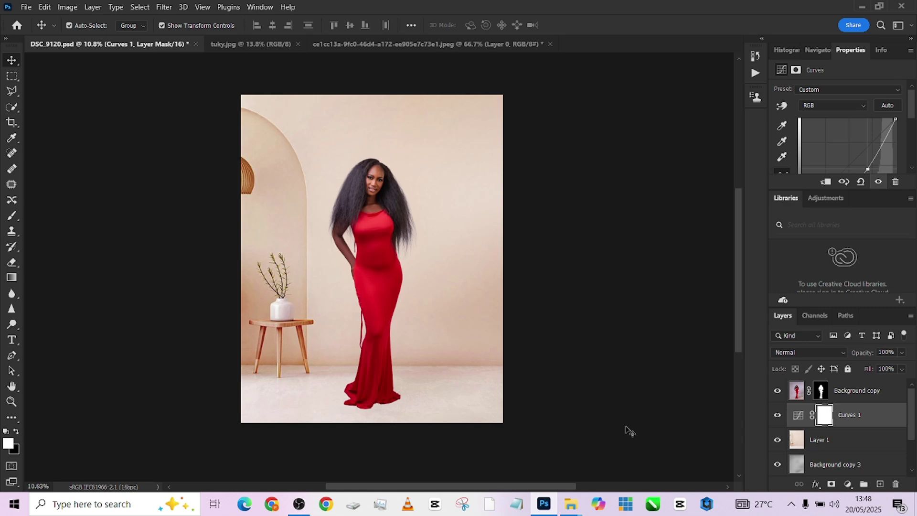
# Target Layer 1 and draw a rectangular selection from the image's top-left
pyautogui.click(15, 76)
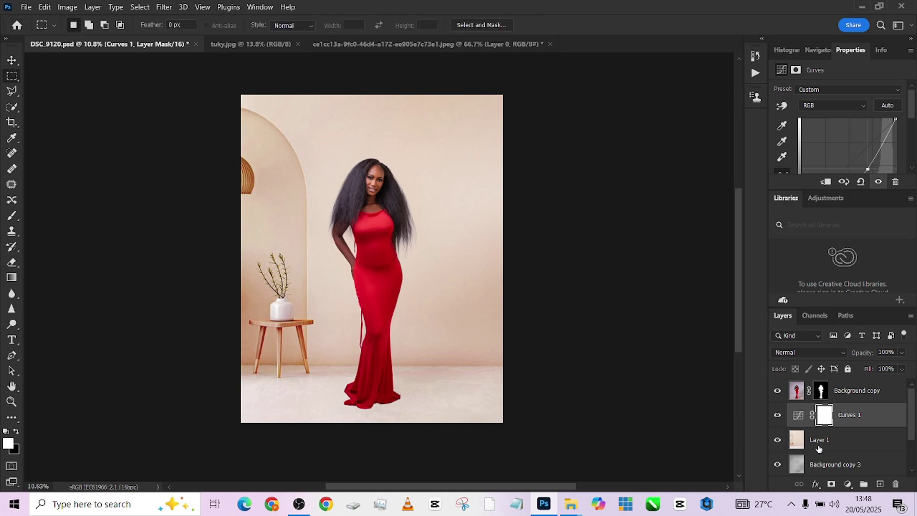
pyautogui.click(816, 446)
pyautogui.moveTo(241, 95); pyautogui.dragTo(553, 377)
# Add a Curves 2 adjustment above Layer 1 and pull the curve down with two points
pyautogui.click(849, 484)
pyautogui.click(834, 332)
pyautogui.moveTo(847, 164); pyautogui.dragTo(857, 173)
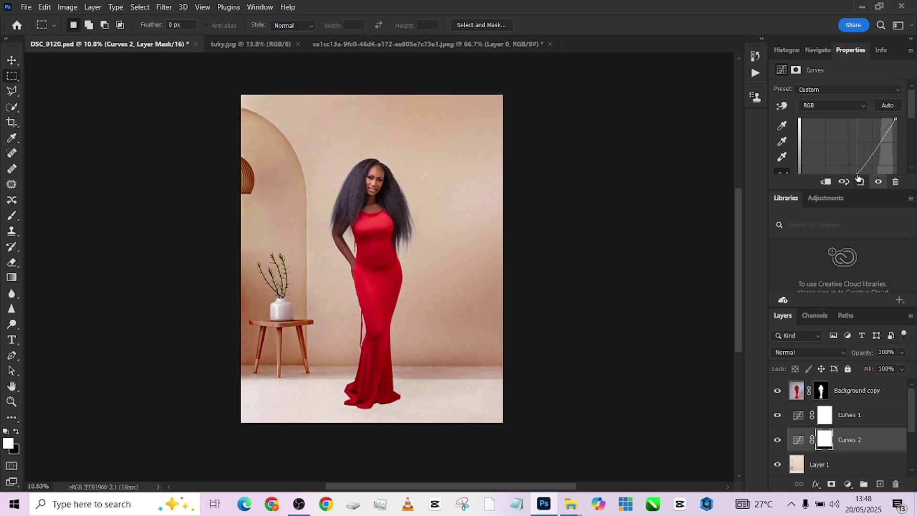
pyautogui.scroll(2, 470, 365)
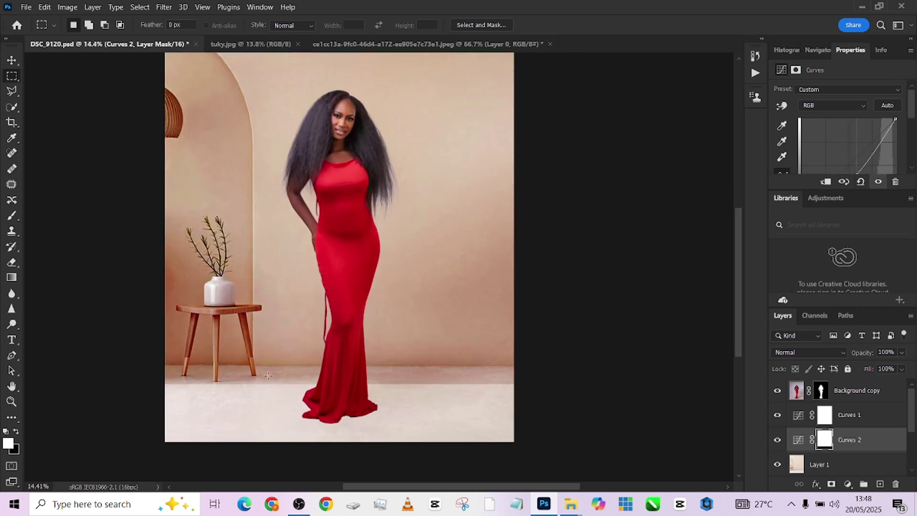
pyautogui.scroll(-2, 329, 272)
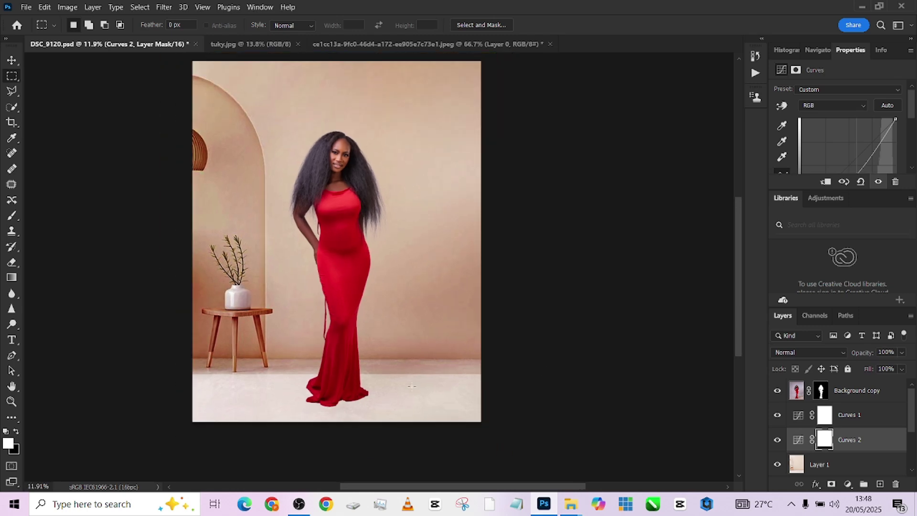
pyautogui.scroll(-1, 846, 144)
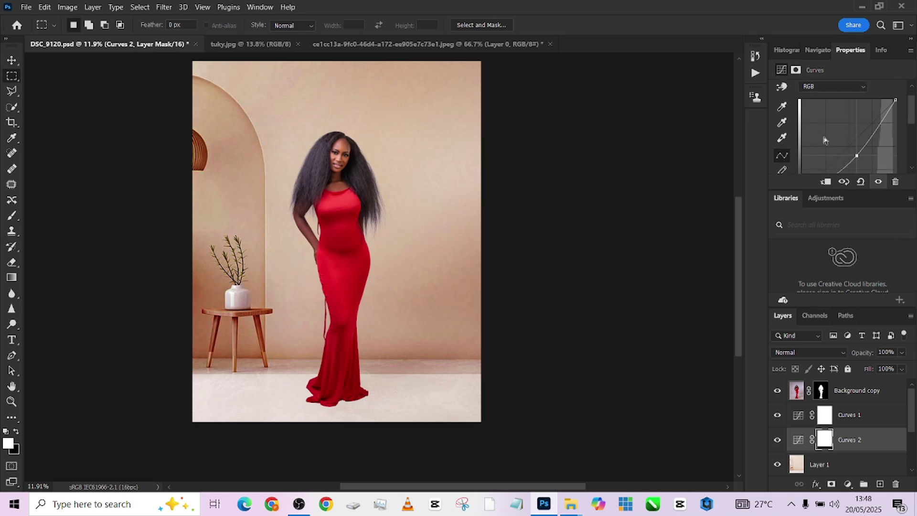
pyautogui.moveTo(859, 154); pyautogui.dragTo(860, 158)
# Feather the Curves 2 mask to 75.6 px
pyautogui.click(799, 442)
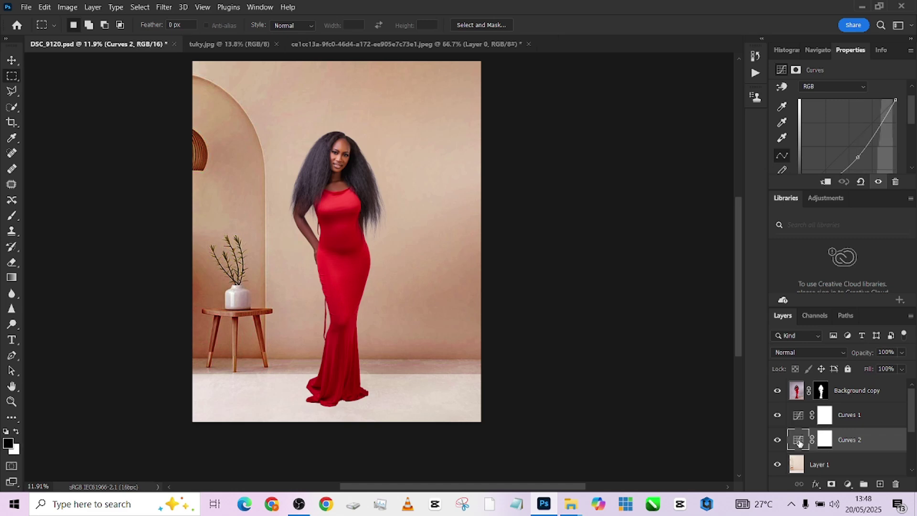
pyautogui.click(825, 440)
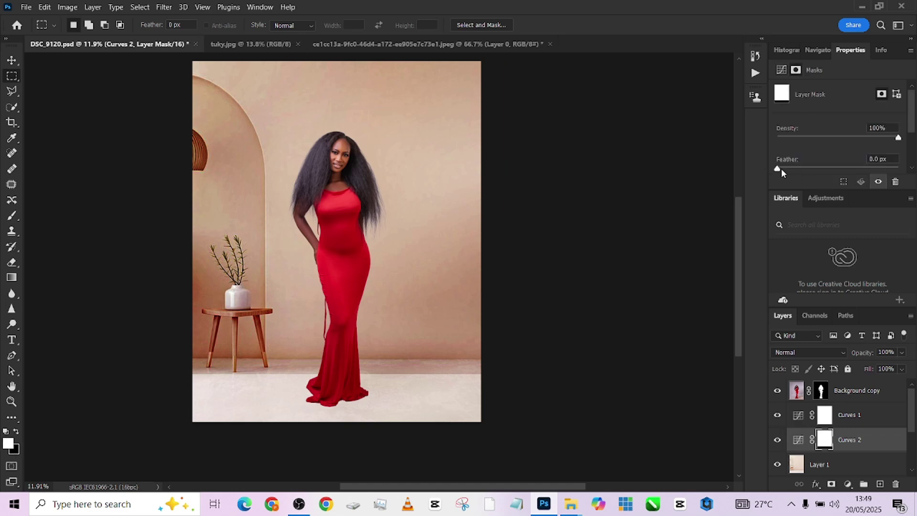
pyautogui.moveTo(796, 170); pyautogui.dragTo(851, 169)
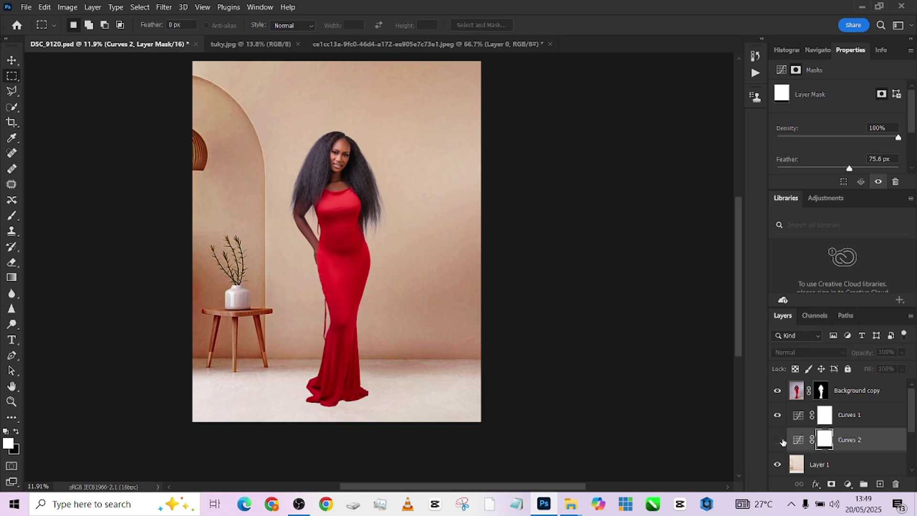
# Toggle Curves 2 and Curves 1 off and on to compare before and after
pyautogui.click(780, 439)
pyautogui.click(780, 439)
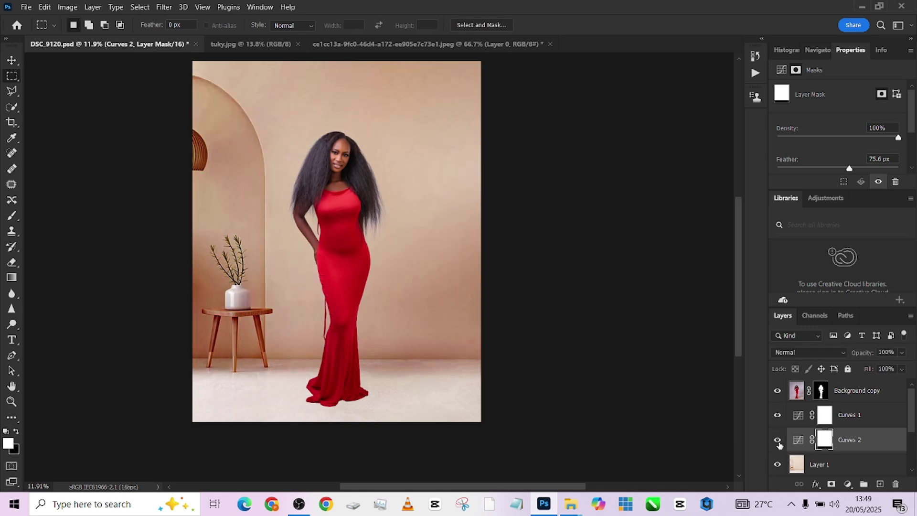
pyautogui.click(779, 444)
pyautogui.click(779, 444)
pyautogui.click(780, 444)
pyautogui.click(780, 420)
pyautogui.click(780, 420)
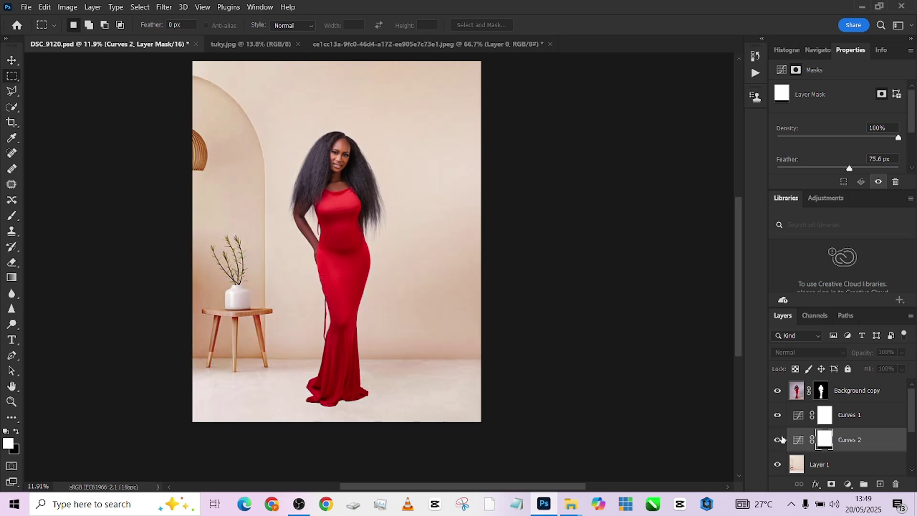
pyautogui.click(780, 439)
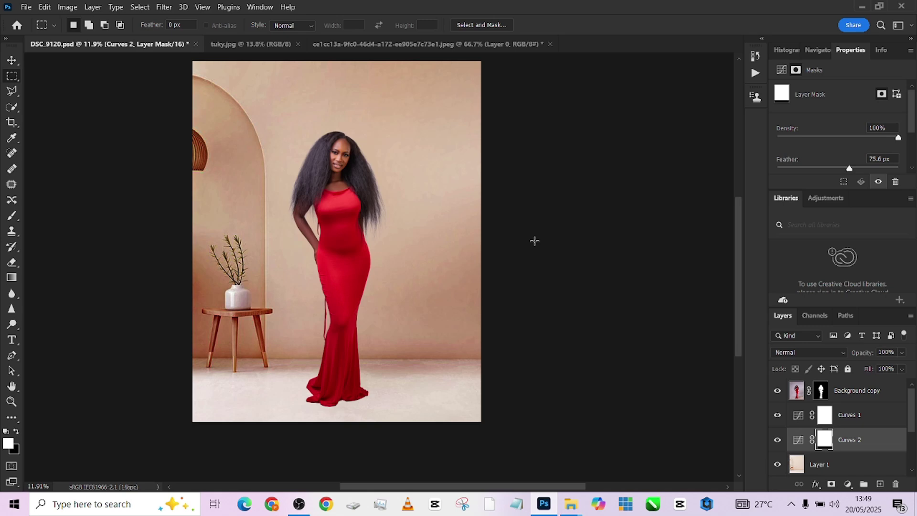
# Toggle the woman's layer and the beige room layer to inspect the background
pyautogui.click(821, 395)
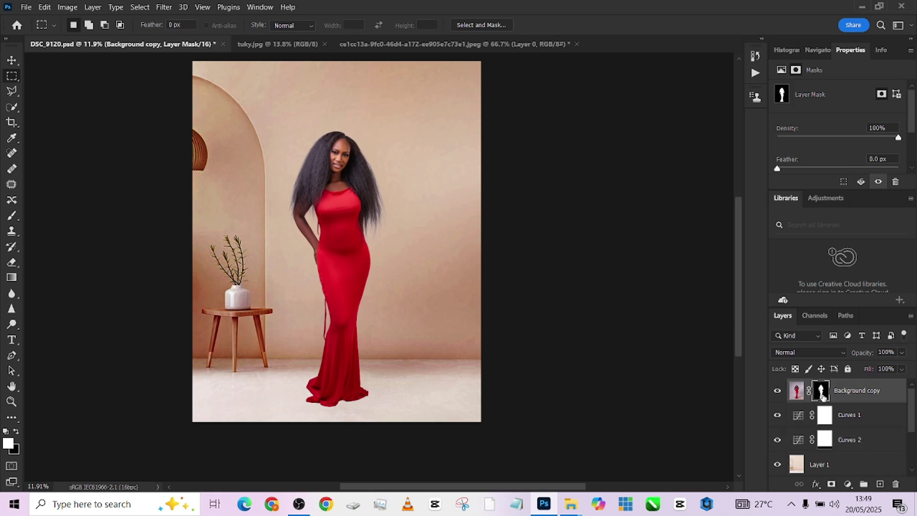
pyautogui.click(778, 391)
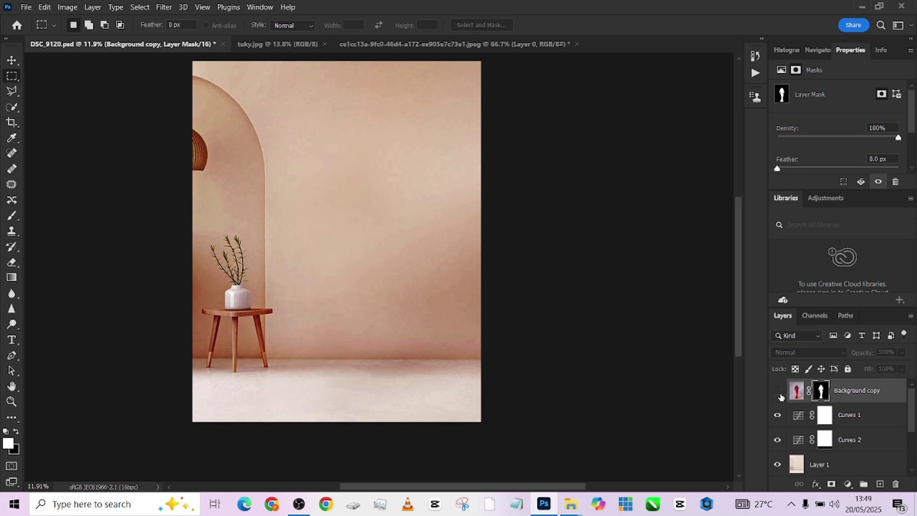
pyautogui.click(778, 390)
pyautogui.scroll(-3, 824, 411)
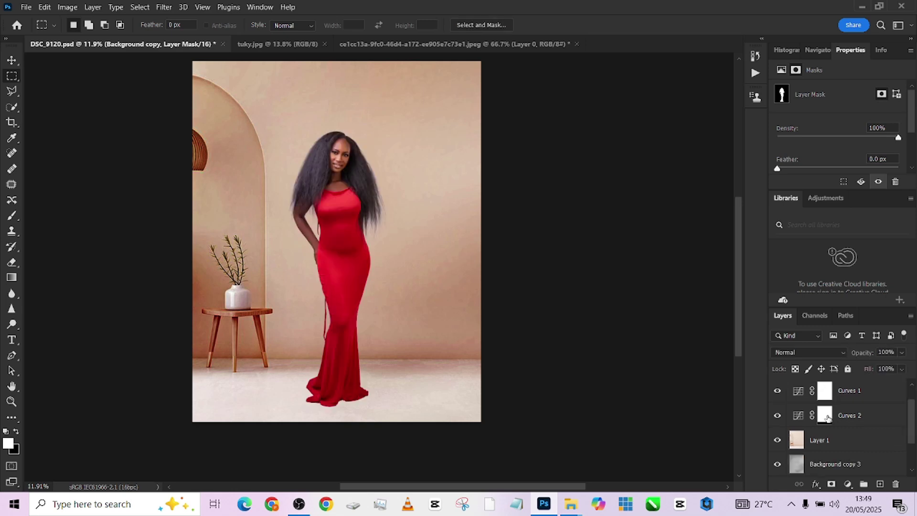
pyautogui.click(830, 398)
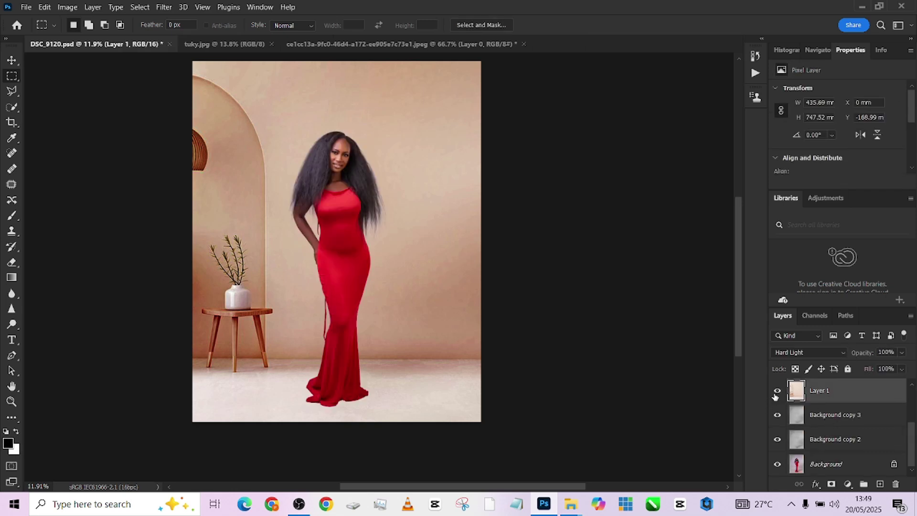
pyautogui.click(777, 392)
pyautogui.click(776, 392)
# Select Background copy 3 and add a layer mask to it
pyautogui.click(845, 446)
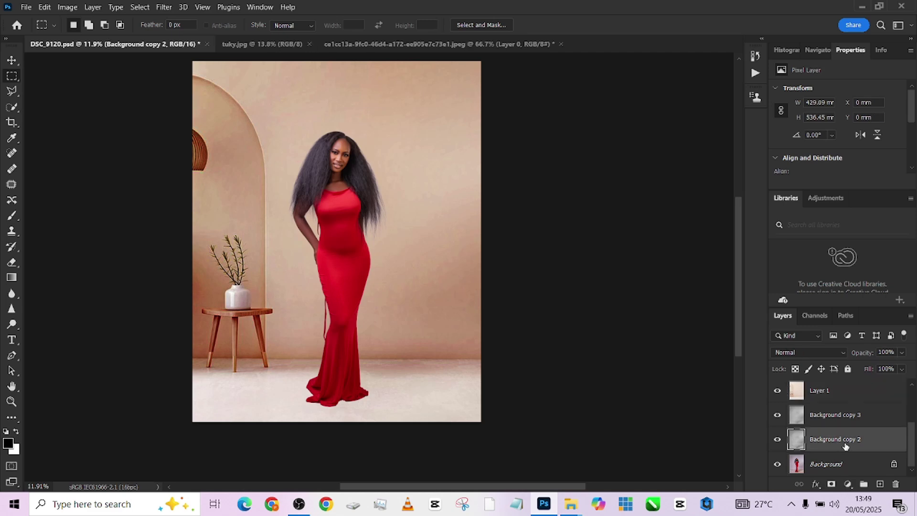
pyautogui.moveTo(844, 447)
pyautogui.mouseDown()
pyautogui.moveTo(849, 405)
pyautogui.moveTo(853, 440)
pyautogui.mouseUp()
pyautogui.click(843, 416)
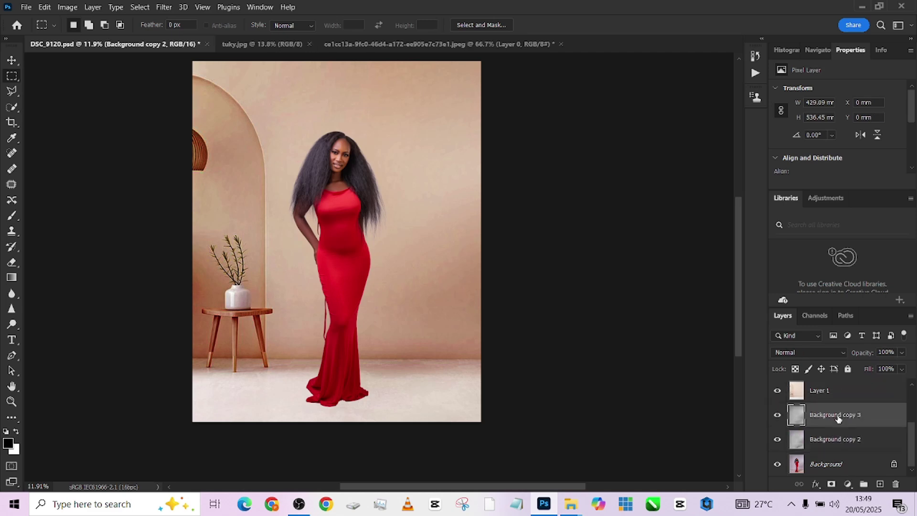
pyautogui.click(832, 484)
# Set up a large soft brush painting black at 9% flow
pyautogui.press('x')
pyautogui.click(11, 216)
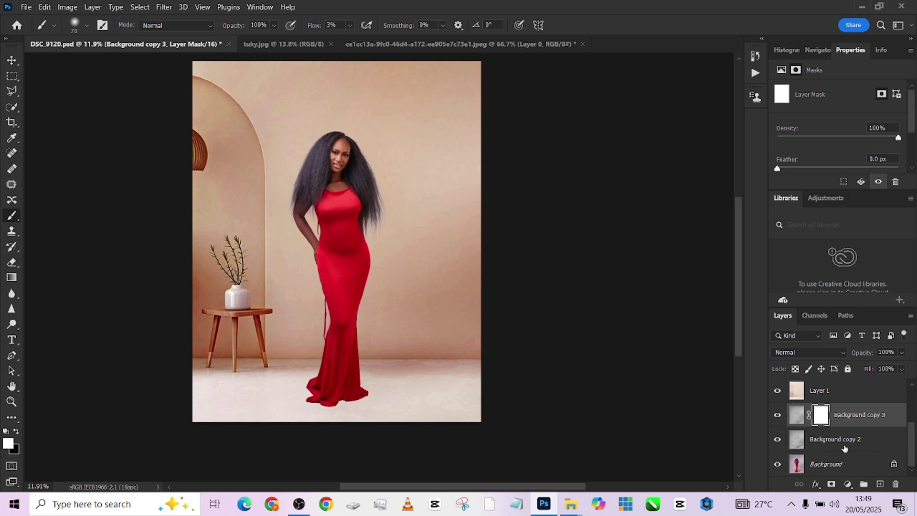
pyautogui.scroll(5, 258, 306)
pyautogui.scroll(-5, 334, 310)
pyautogui.moveTo(415, 315)
pyautogui.mouseDown()
pyautogui.moveTo(395, 328)
pyautogui.moveTo(389, 308)
pyautogui.moveTo(349, 323)
pyautogui.moveTo(368, 313)
pyautogui.moveTo(415, 317)
pyautogui.moveTo(389, 307)
pyautogui.mouseUp()
pyautogui.press('x')
pyautogui.moveTo(311, 27); pyautogui.dragTo(320, 27)
# Paint the mask along and right of the dress hem, toggling layers to check the floor shadow
pyautogui.moveTo(338, 328)
pyautogui.mouseDown()
pyautogui.moveTo(379, 310)
pyautogui.moveTo(401, 323)
pyautogui.moveTo(337, 321)
pyautogui.mouseUp()
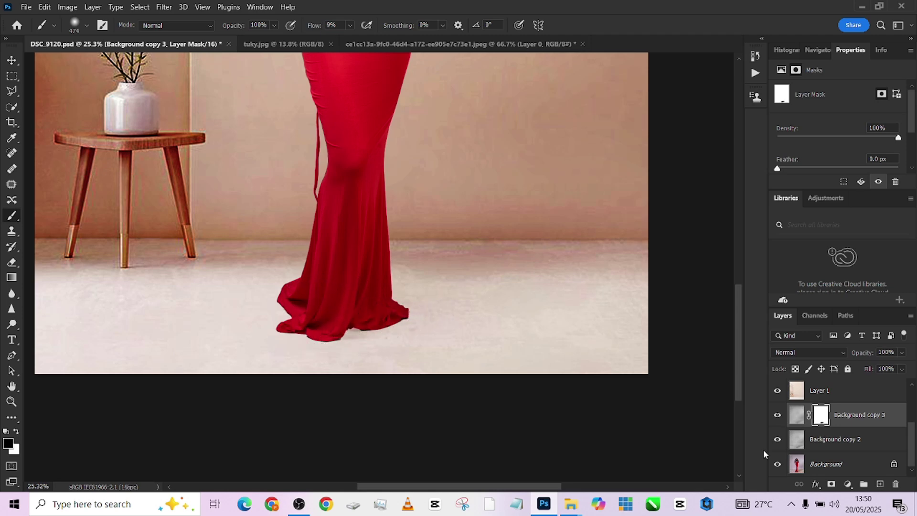
pyautogui.click(778, 390)
pyautogui.click(778, 415)
pyautogui.click(778, 415)
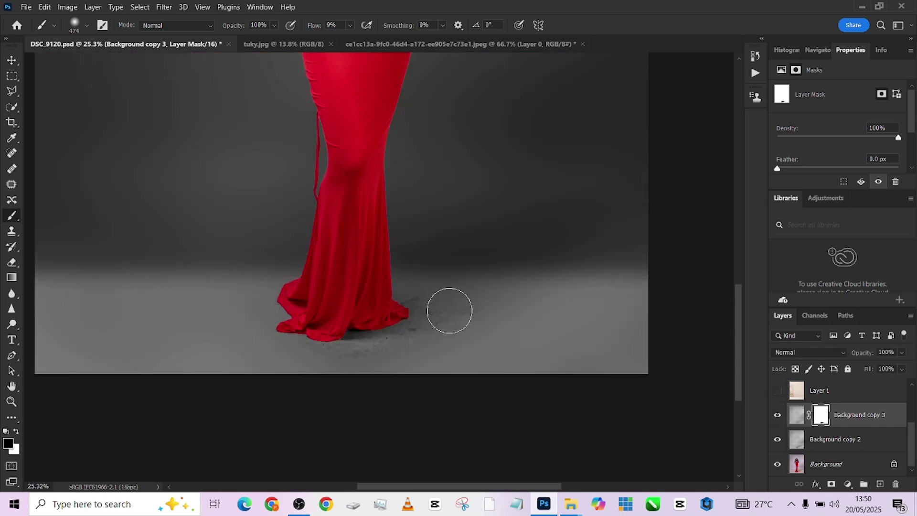
pyautogui.moveTo(467, 300); pyautogui.dragTo(537, 288)
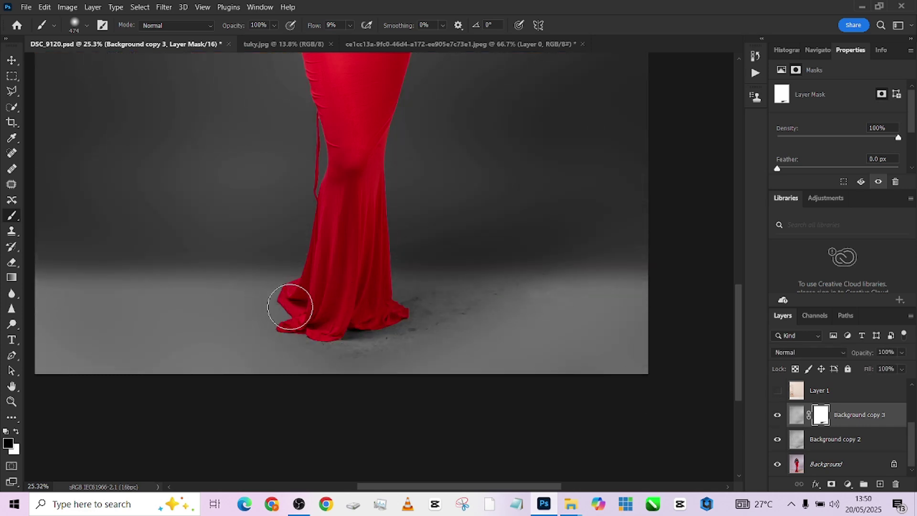
pyautogui.scroll(-2, 581, 325)
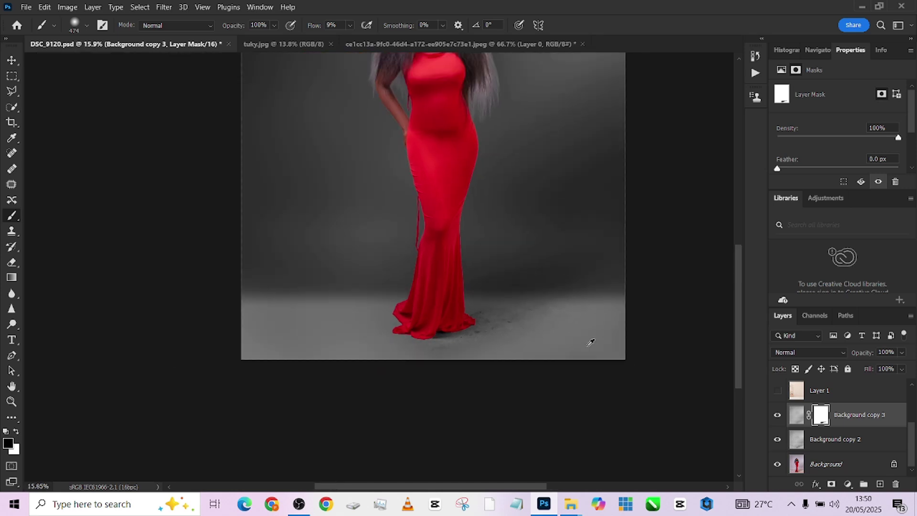
pyautogui.click(777, 416)
pyautogui.click(777, 416)
pyautogui.click(778, 439)
# Show the beige room again and add a white layer mask to Layer 1
pyautogui.click(777, 391)
pyautogui.click(828, 394)
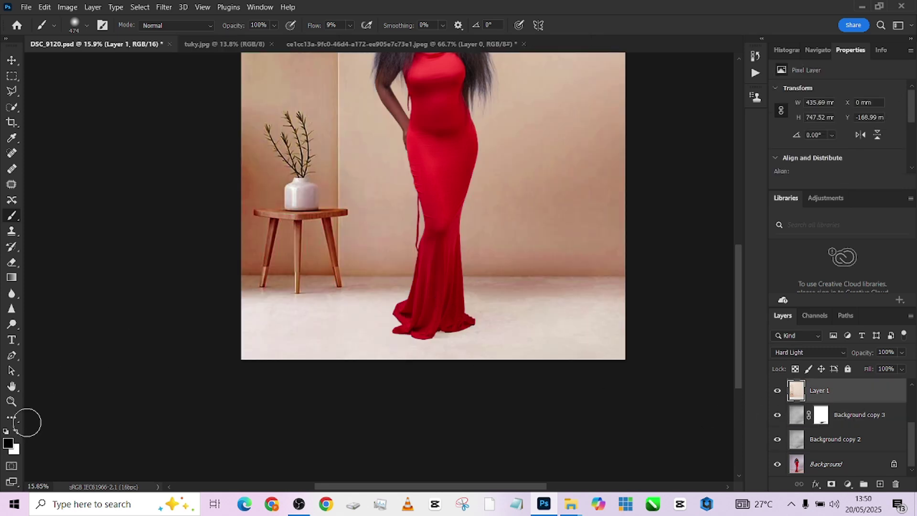
pyautogui.click(832, 485)
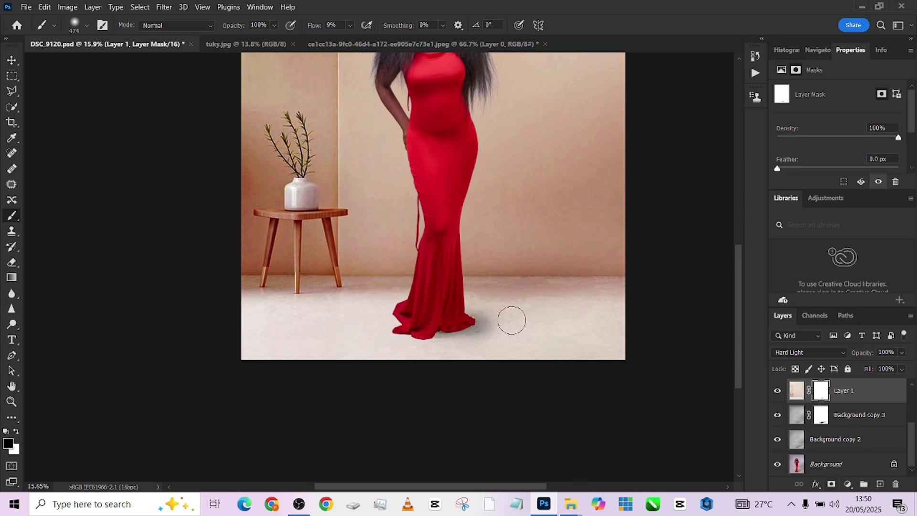
# Paint out the grey patch right of the hem with a large brush at 2% flow
pyautogui.click(492, 312)
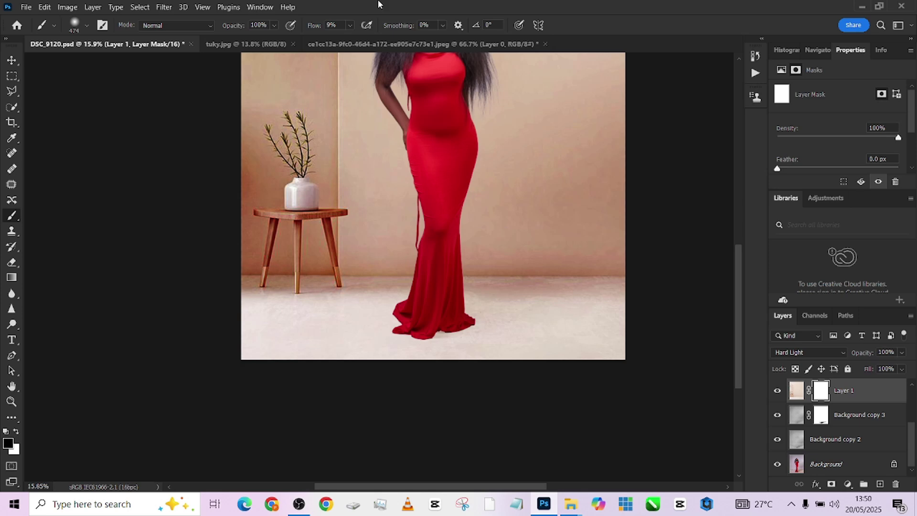
pyautogui.click(350, 25)
pyautogui.moveTo(354, 38); pyautogui.dragTo(349, 39)
pyautogui.scroll(-3, 417, 292)
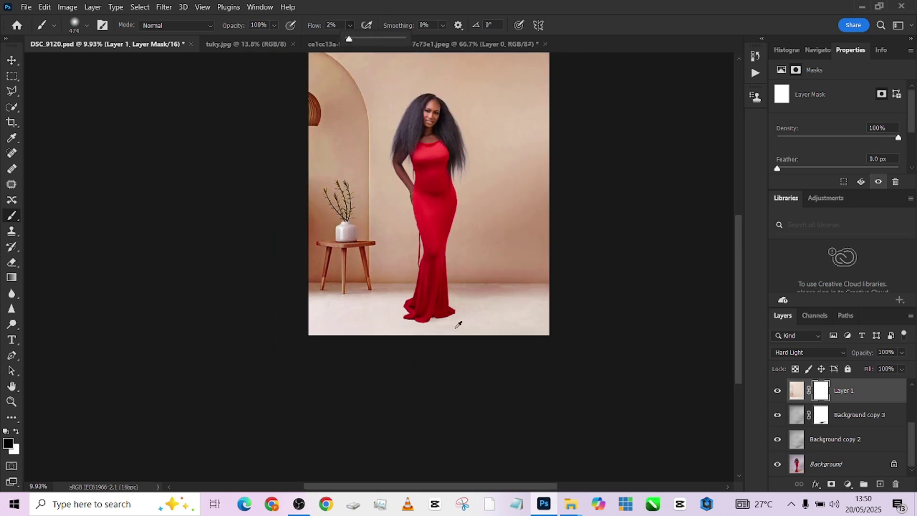
pyautogui.press(']')
pyautogui.press(']')
pyautogui.press(']')
pyautogui.press(']')
pyautogui.press(']')
pyautogui.press(']')
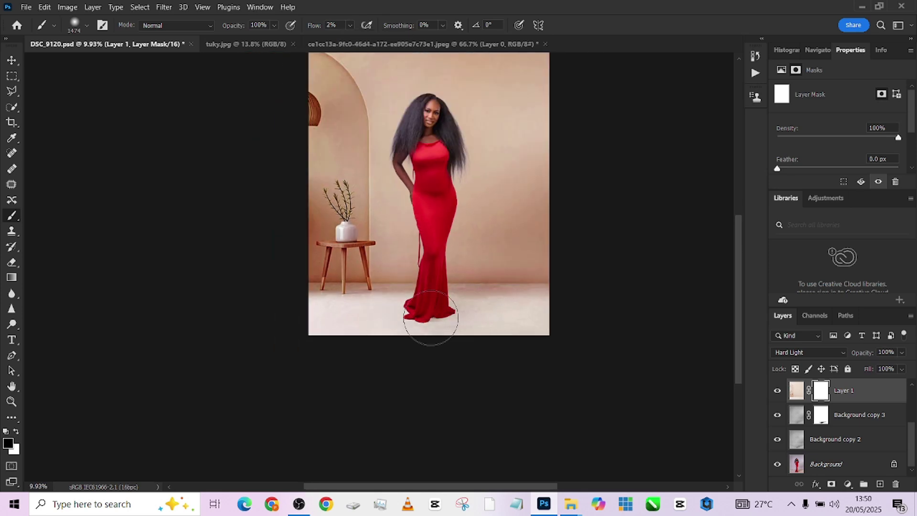
pyautogui.moveTo(459, 310)
pyautogui.mouseDown()
pyautogui.moveTo(442, 310)
pyautogui.moveTo(527, 319)
pyautogui.moveTo(356, 328)
pyautogui.moveTo(444, 337)
pyautogui.moveTo(478, 324)
pyautogui.mouseUp()
# Keep black as the paint colour and bring the whole figure into view
pyautogui.press('x')
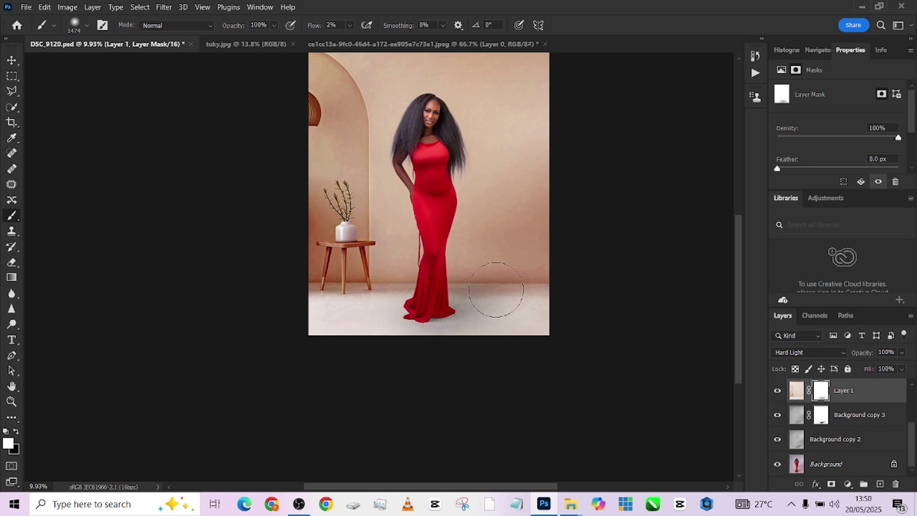
pyautogui.press('x')
pyautogui.scroll(3, 459, 325)
pyautogui.scroll(-2, 459, 324)
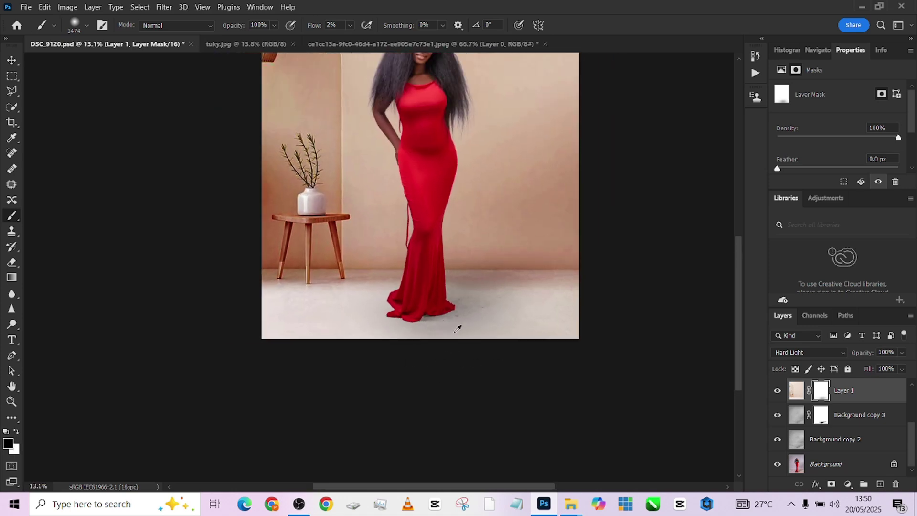
pyautogui.moveTo(457, 269); pyautogui.dragTo(373, 389)
pyautogui.scroll(-1, 375, 302)
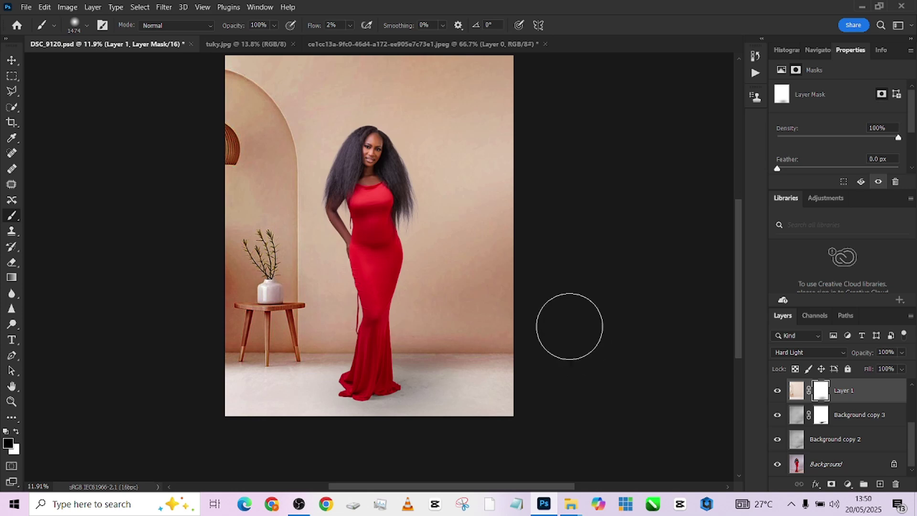
pyautogui.scroll(2, 839, 409)
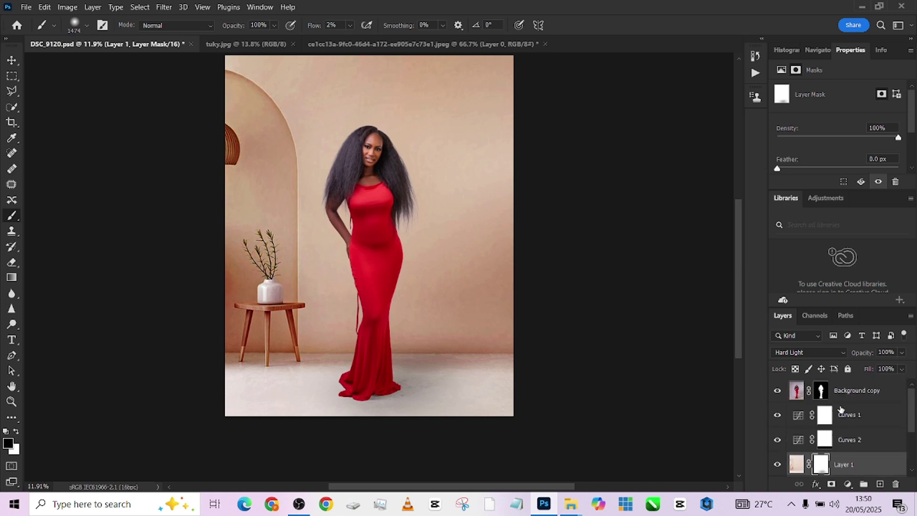
# Add a Drop Shadow to Background copy, then Create Layer to split it off, accepting the warning
pyautogui.click(879, 396)
pyautogui.doubleClick(897, 398)
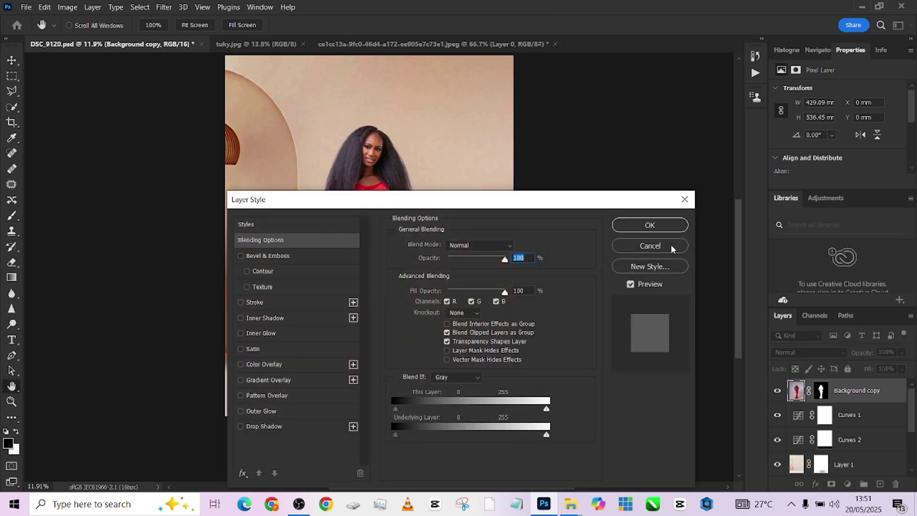
pyautogui.click(650, 246)
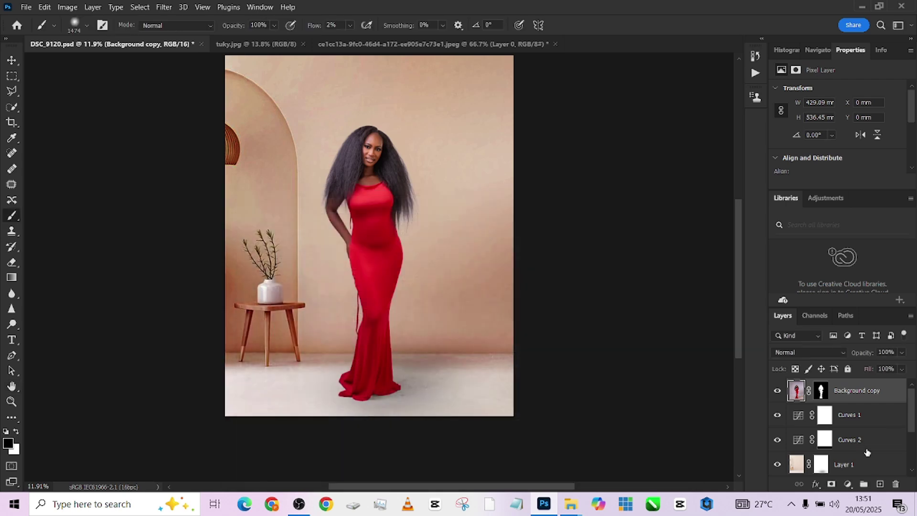
pyautogui.click(816, 485)
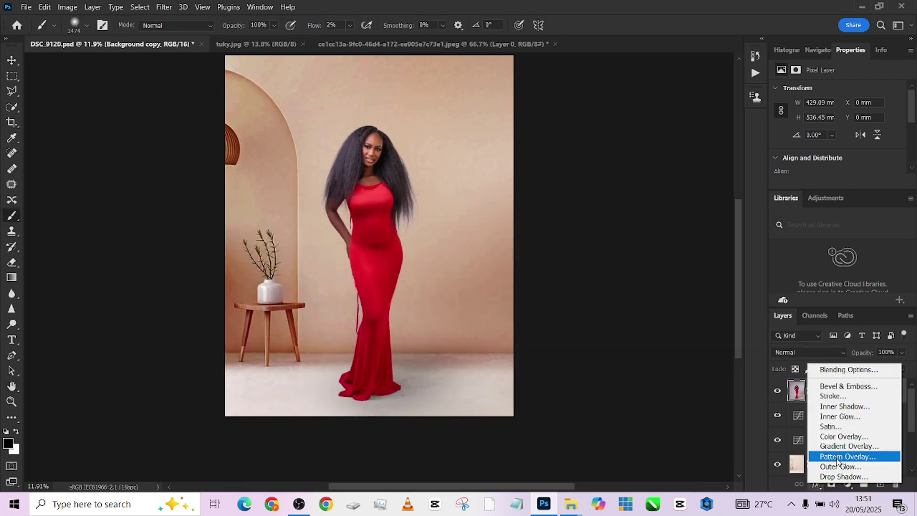
pyautogui.click(841, 477)
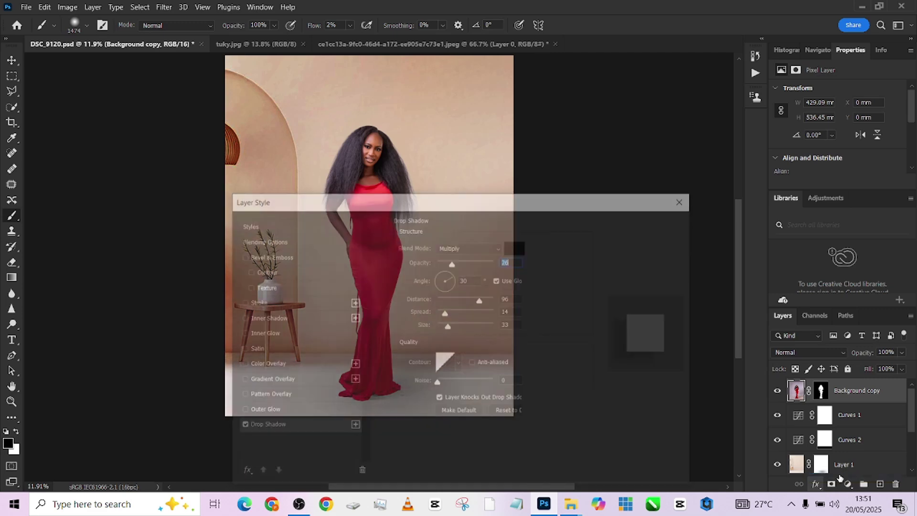
pyautogui.click(649, 225)
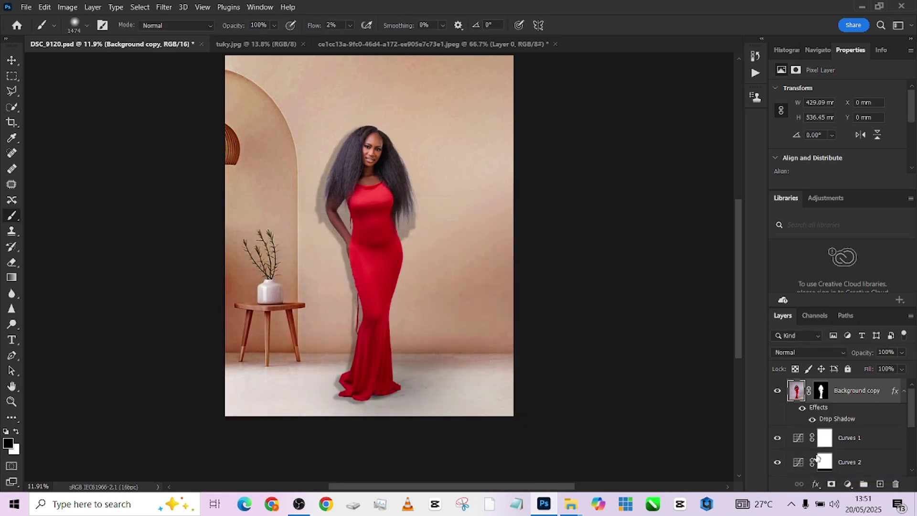
pyautogui.rightClick(825, 420)
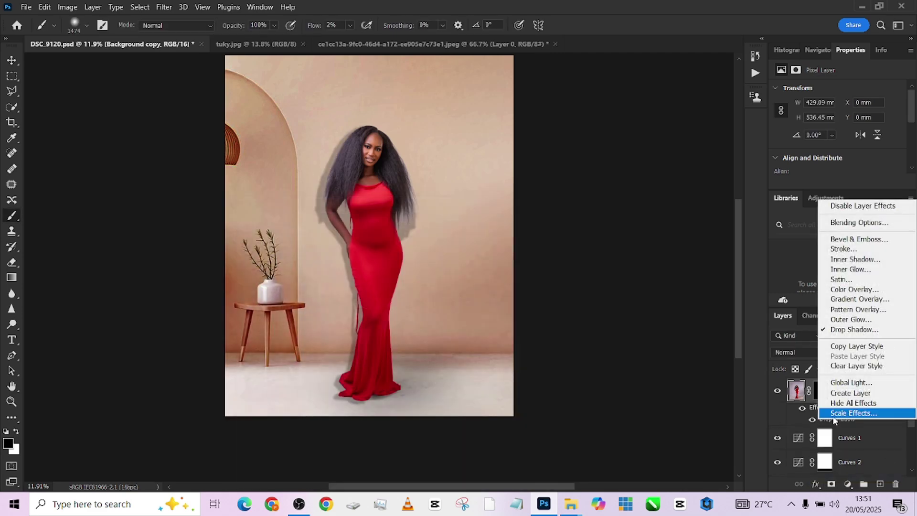
pyautogui.click(850, 393)
pyautogui.click(423, 189)
pyautogui.press('v')
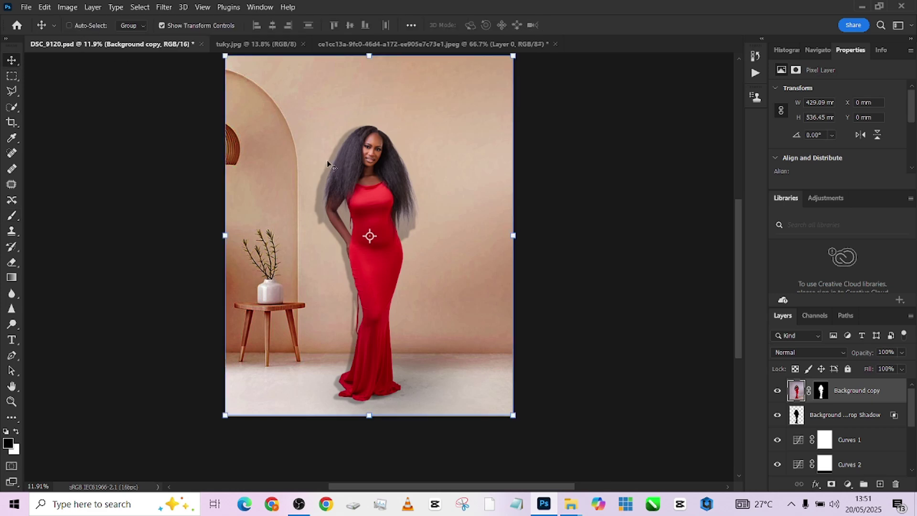
# Select the separated Drop Shadow layer and move it right of the woman
pyautogui.moveTo(322, 163); pyautogui.dragTo(266, 174)
pyautogui.hotkey('ctrl', 'z')
pyautogui.click(797, 414)
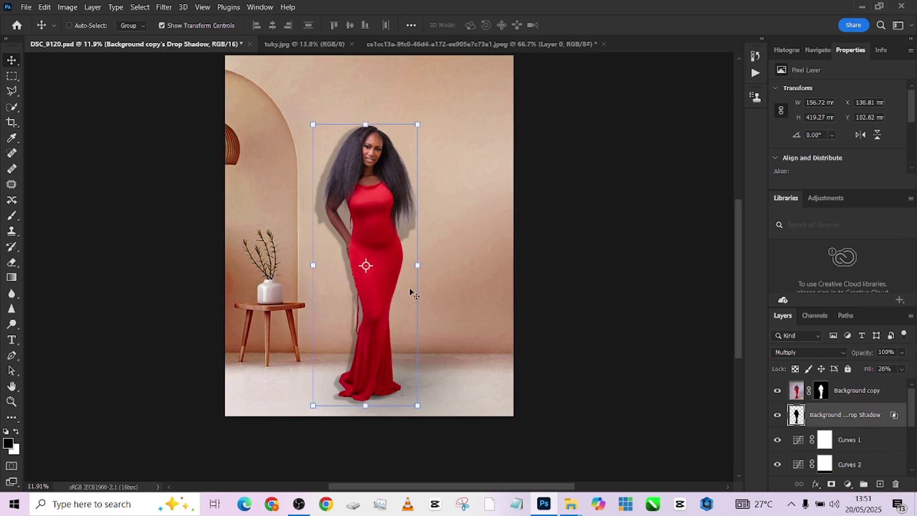
pyautogui.moveTo(409, 293); pyautogui.dragTo(431, 283)
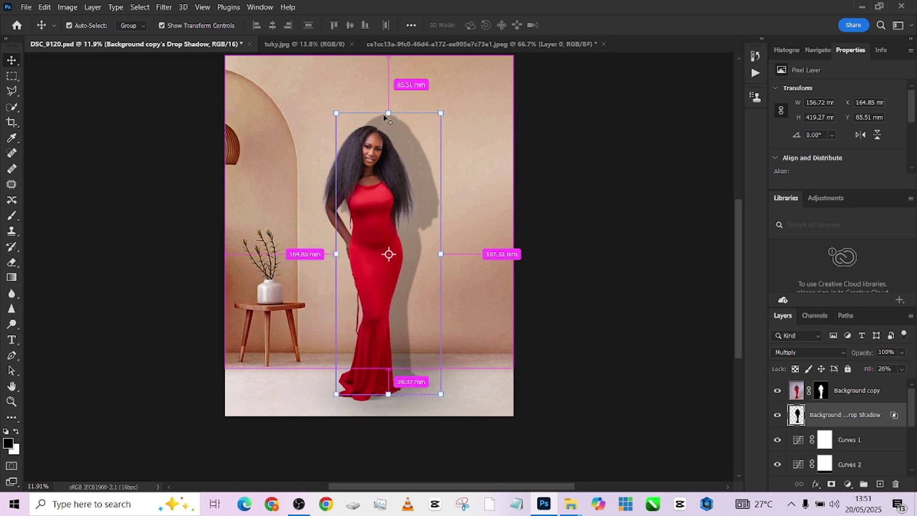
# Skew the shadow's top rightward with Free Transform and commit the change
pyautogui.hotkey('ctrl', 't')
pyautogui.moveTo(388, 113); pyautogui.dragTo(408, 126)
pyautogui.click(589, 28)
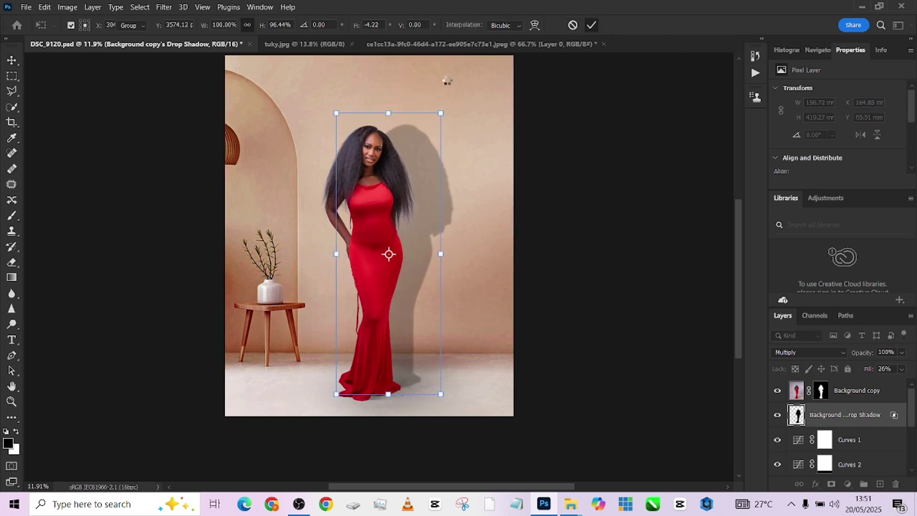
pyautogui.click(165, 7)
# Apply a Gaussian Blur of about 185 px radius to the shadow layer
pyautogui.moveTo(196, 154)
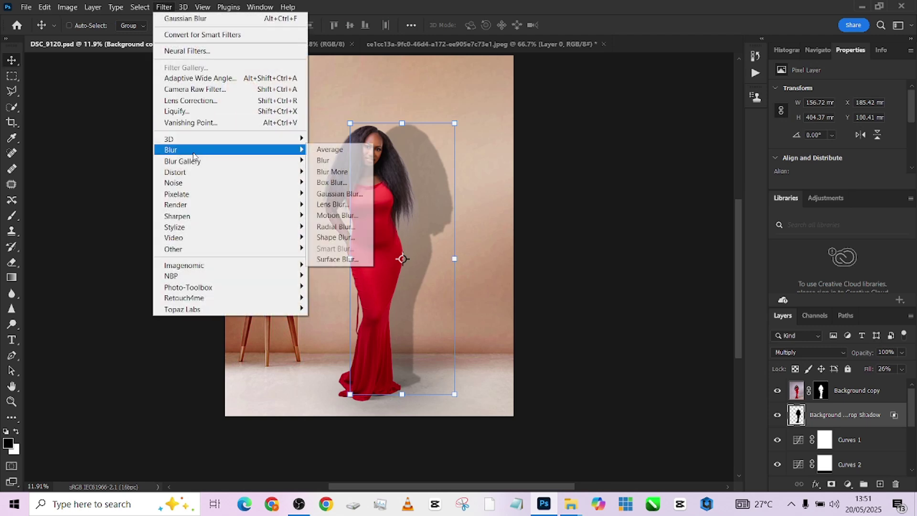
pyautogui.click(319, 196)
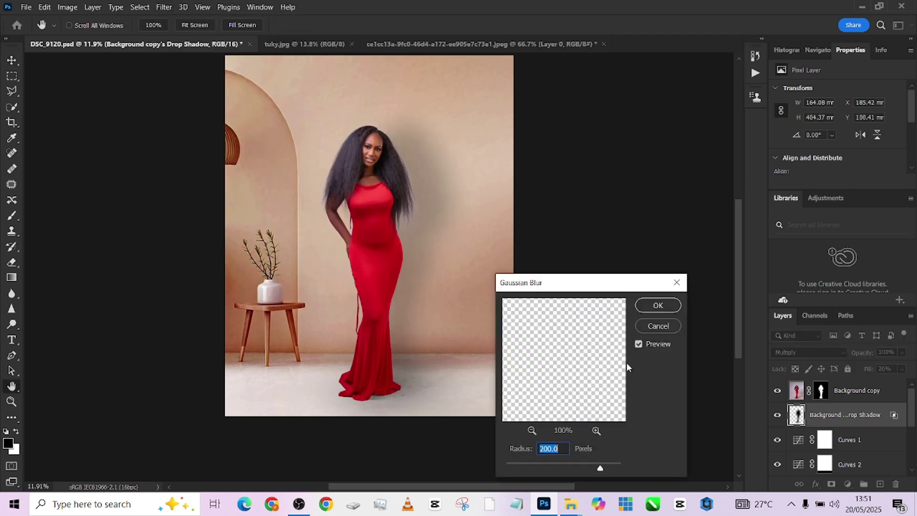
pyautogui.moveTo(573, 471); pyautogui.dragTo(584, 466)
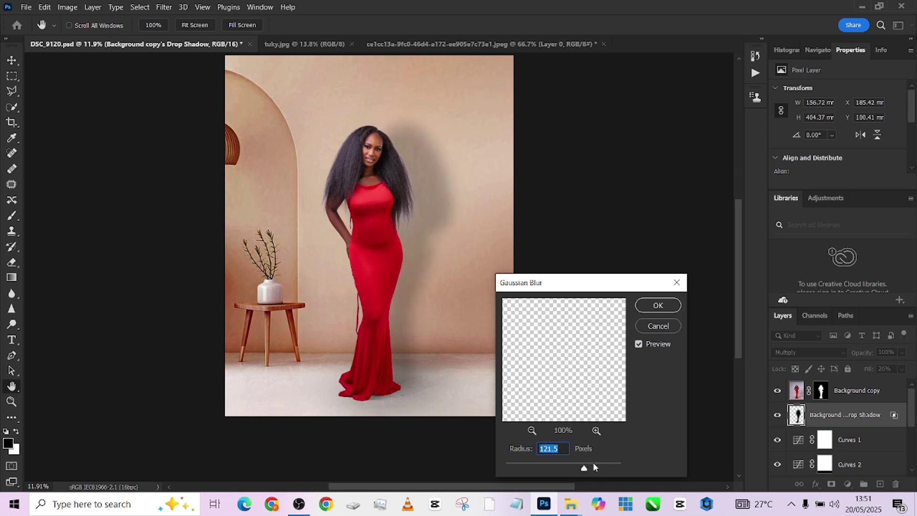
pyautogui.click(595, 466)
pyautogui.moveTo(596, 466); pyautogui.dragTo(598, 466)
pyautogui.click(656, 306)
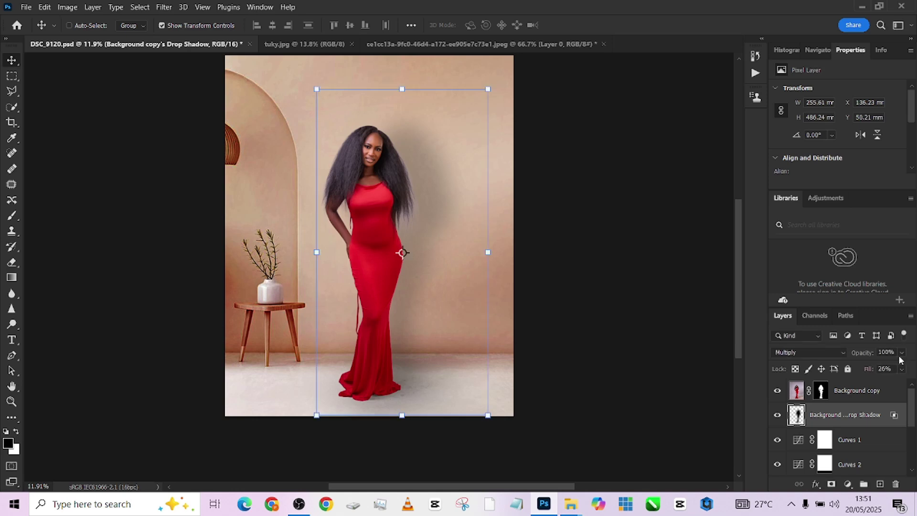
# Lower the shadow layer's opacity to about 54%, toggling it to compare
pyautogui.moveTo(889, 367); pyautogui.dragTo(893, 368)
pyautogui.click(779, 416)
pyautogui.click(780, 416)
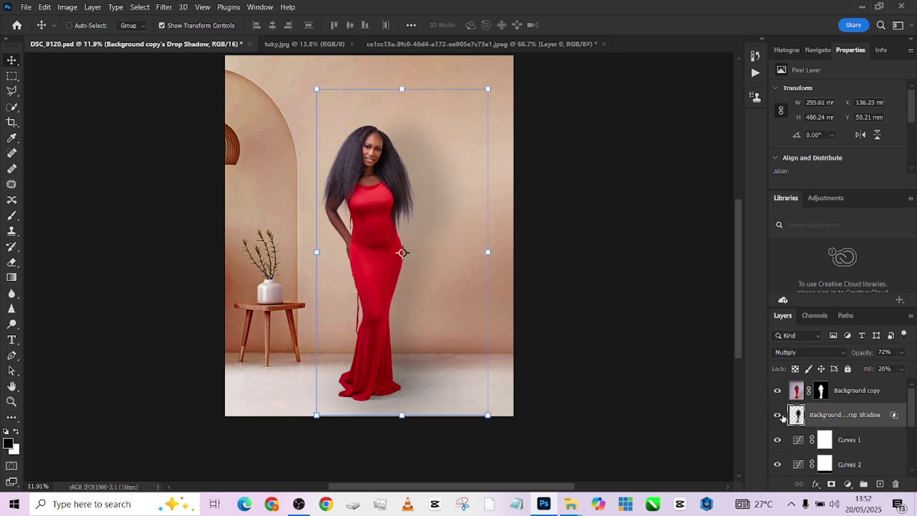
pyautogui.click(901, 369)
pyautogui.click(902, 353)
pyautogui.moveTo(894, 367); pyautogui.dragTo(886, 367)
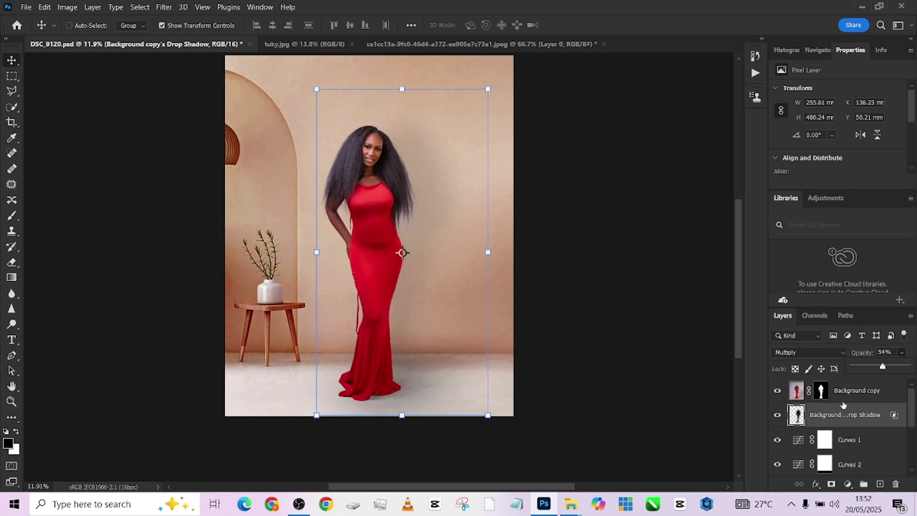
# Target the woman's Background copy image and pick the Quick Selection tool
pyautogui.click(821, 393)
pyautogui.click(796, 391)
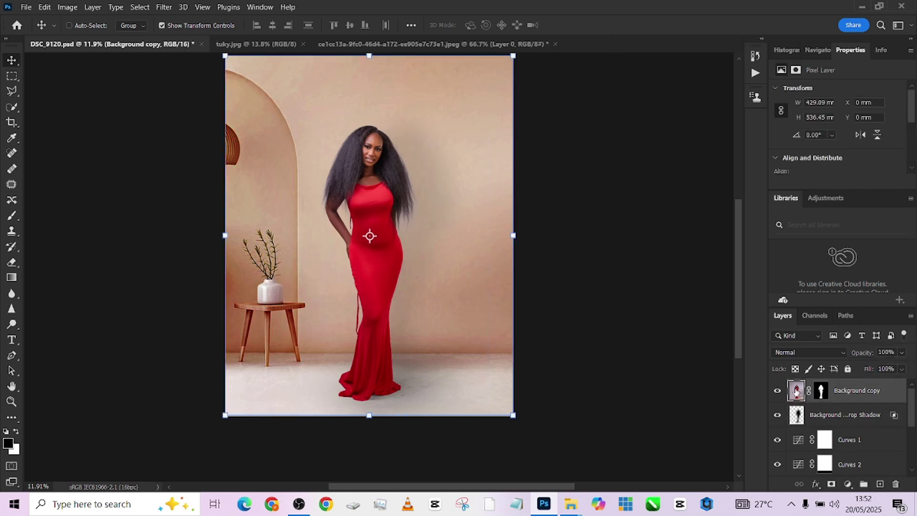
pyautogui.click(13, 110)
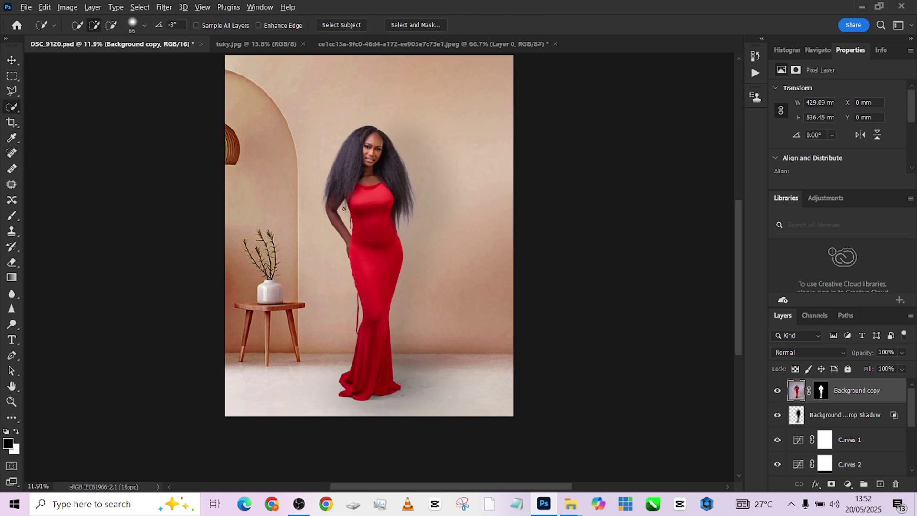
pyautogui.scroll(3, 339, 232)
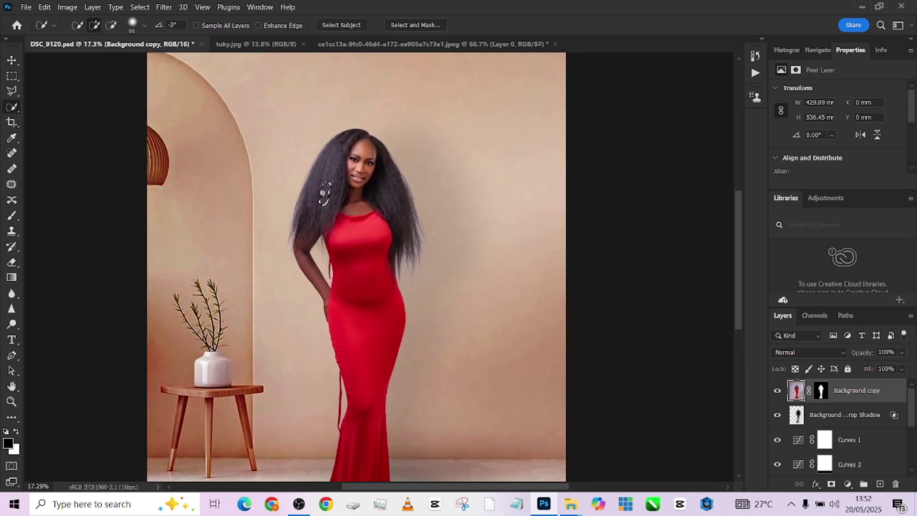
# Quick-select the woman's hair, face edges and arm
pyautogui.moveTo(321, 202)
pyautogui.mouseDown()
pyautogui.moveTo(315, 225)
pyautogui.moveTo(330, 158)
pyautogui.moveTo(317, 270)
pyautogui.mouseUp()
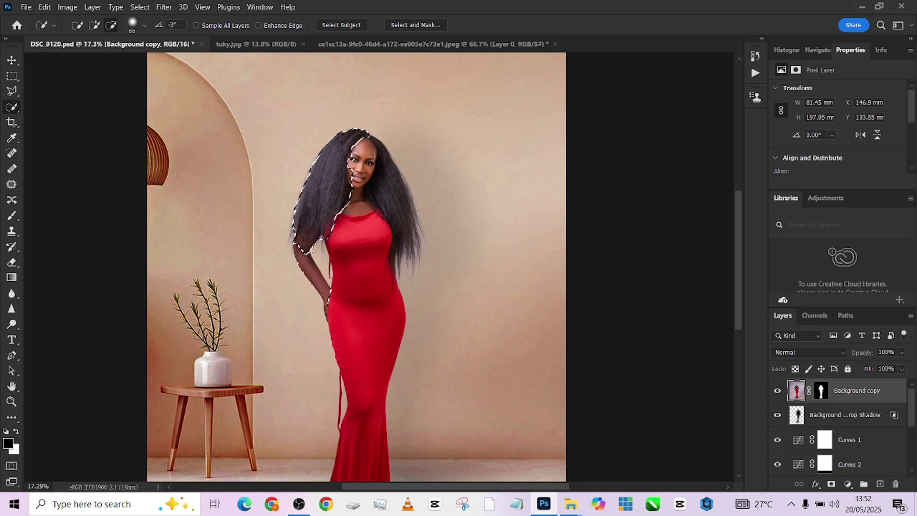
pyautogui.moveTo(344, 181)
pyautogui.mouseDown()
pyautogui.moveTo(376, 196)
pyautogui.moveTo(358, 198)
pyautogui.moveTo(390, 249)
pyautogui.mouseUp()
pyautogui.scroll(-2, 378, 142)
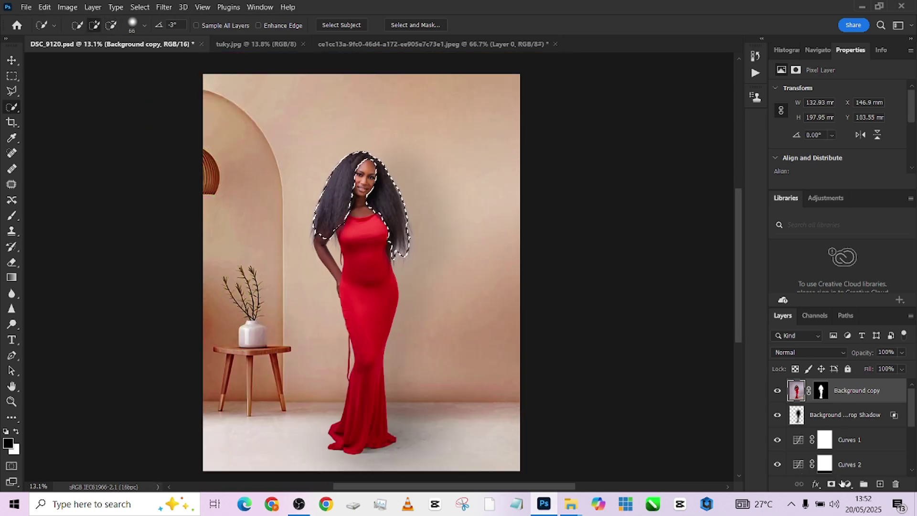
# Add a Curves 3 adjustment on the selection and pull the curve down to darken
pyautogui.click(848, 484)
pyautogui.click(839, 333)
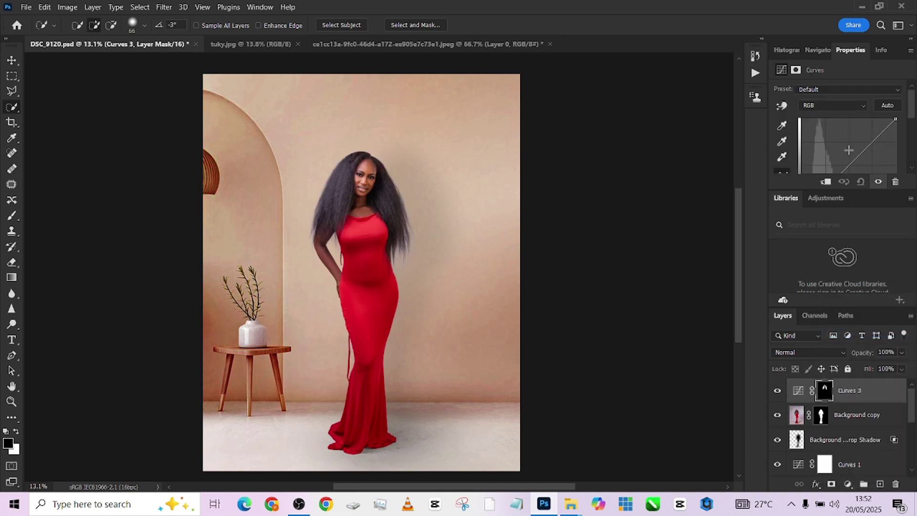
pyautogui.moveTo(857, 156); pyautogui.dragTo(857, 166)
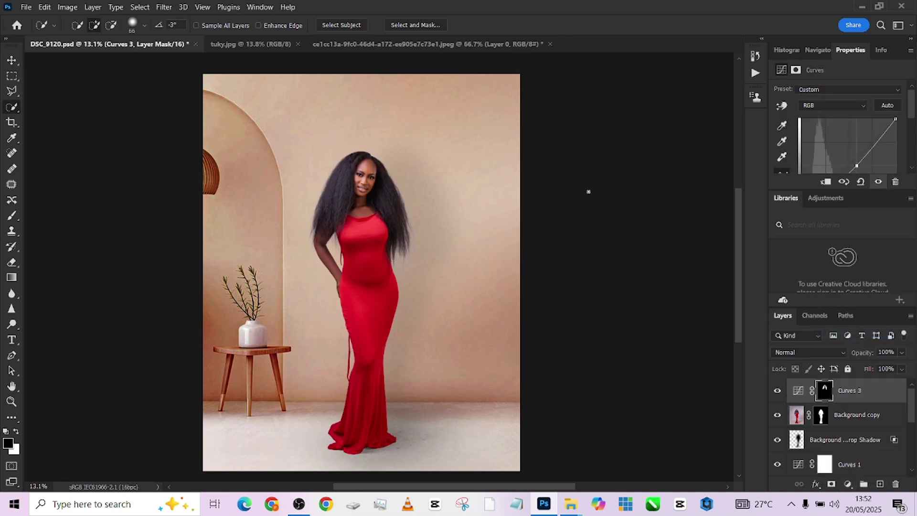
pyautogui.scroll(-1, 544, 191)
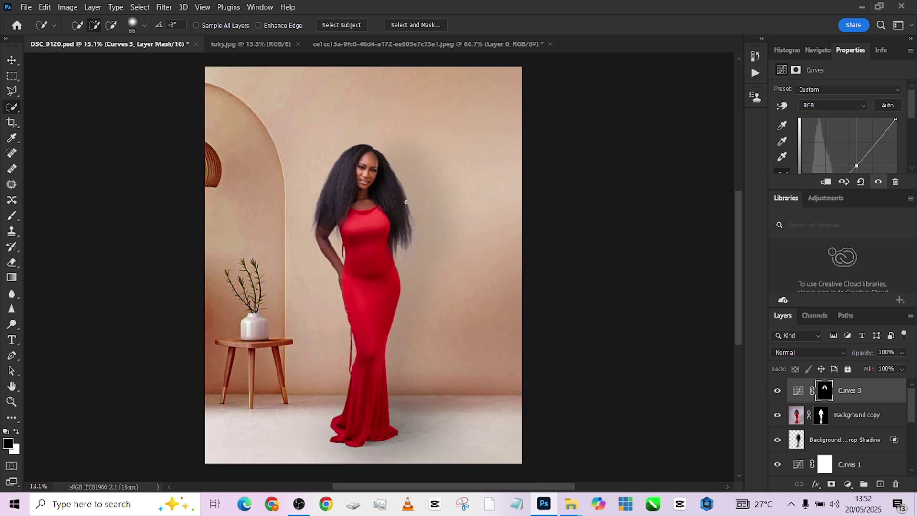
pyautogui.moveTo(404, 283); pyautogui.dragTo(426, 289)
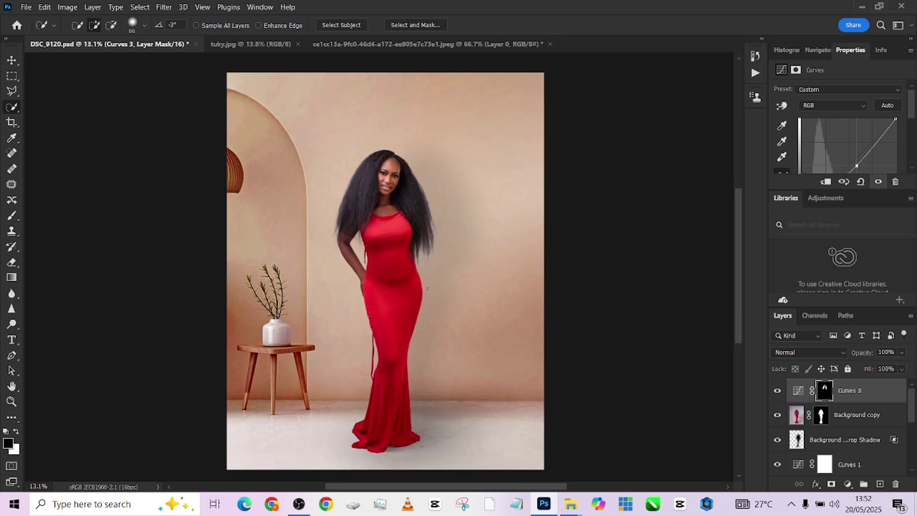
pyautogui.scroll(-1, 415, 310)
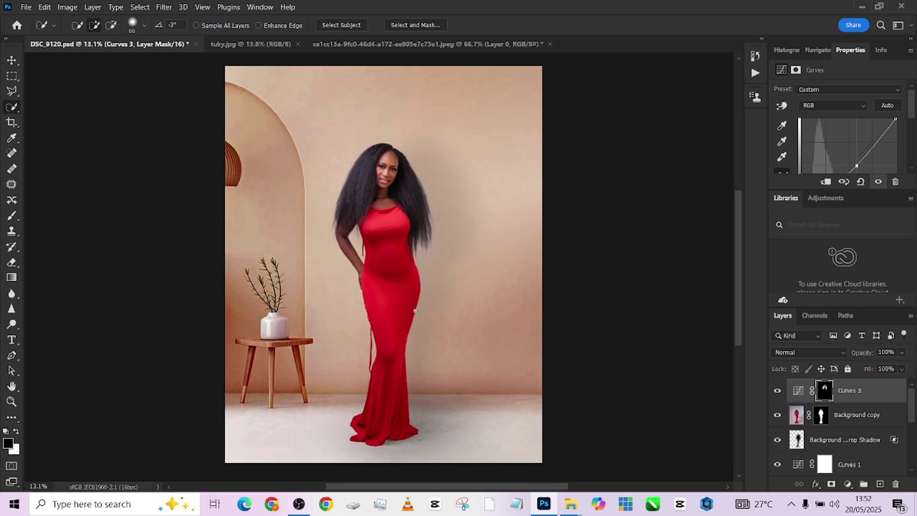
# Add a Photo Filter adjustment layer with density 29 and reduce its opacity to 76%
pyautogui.click(848, 485)
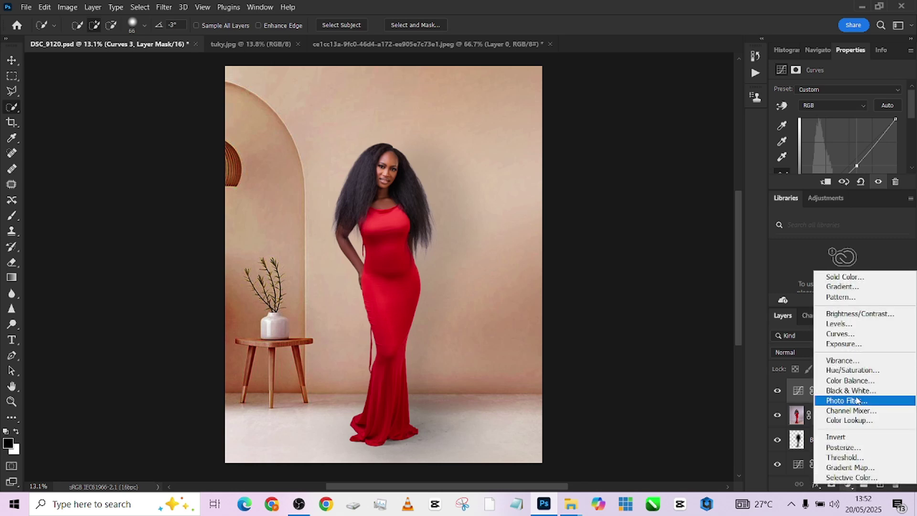
pyautogui.click(854, 401)
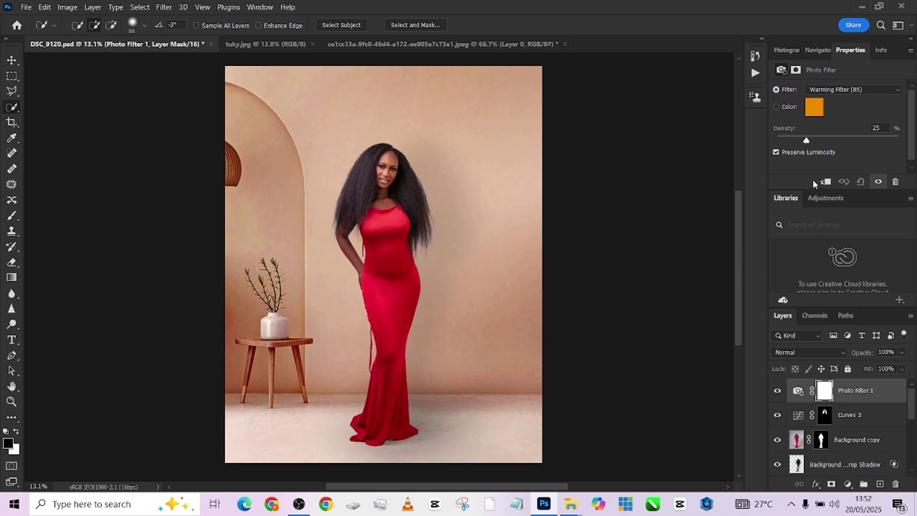
pyautogui.click(811, 139)
pyautogui.click(902, 352)
pyautogui.moveTo(909, 367); pyautogui.dragTo(894, 368)
# Stamp all visible layers into a new layer and open it in Camera Raw Filter
pyautogui.hotkey('ctrl', 'shift', 'alt', 'e')
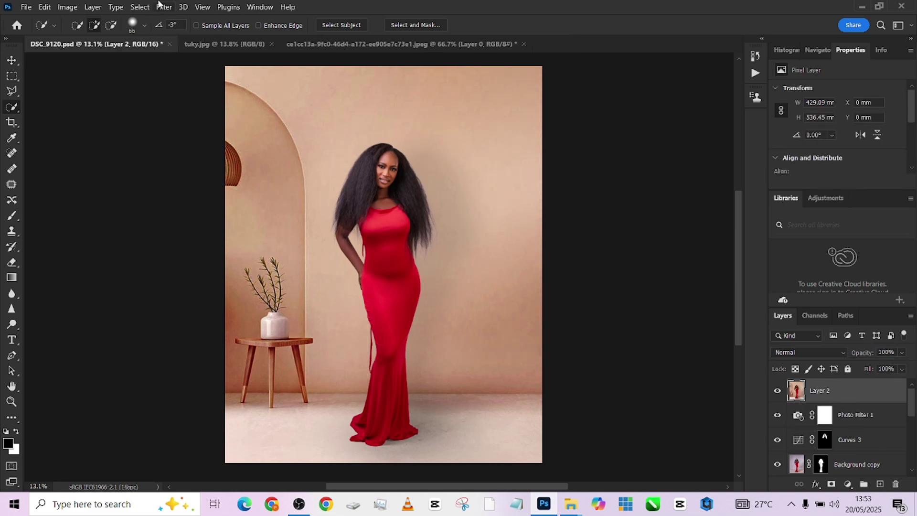
pyautogui.click(160, 4)
pyautogui.click(200, 89)
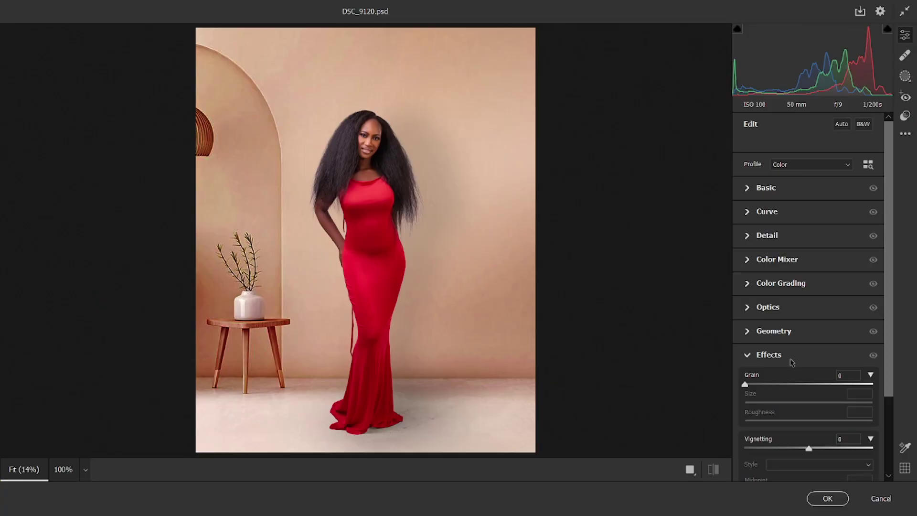
# Set Vibrance +29, Temperature +2, raise Highlights, and add a -33 vignette
pyautogui.click(766, 188)
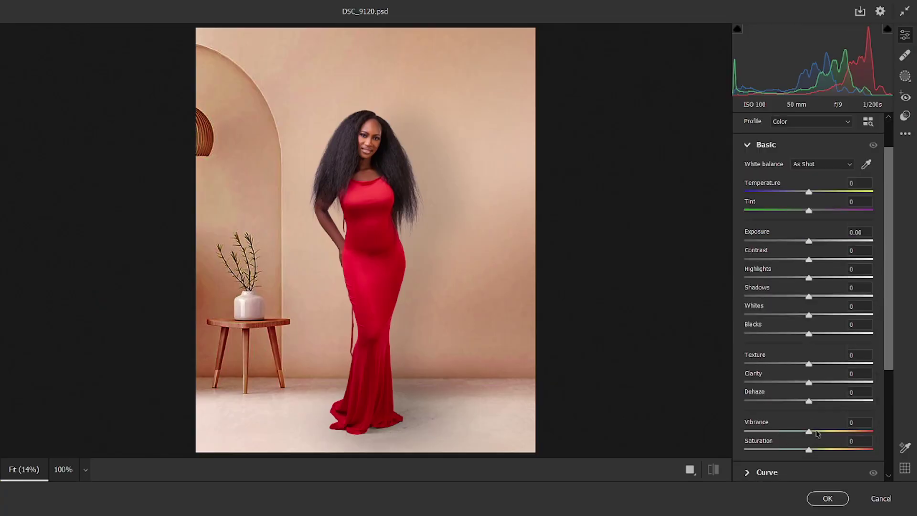
pyautogui.moveTo(809, 432); pyautogui.dragTo(829, 432)
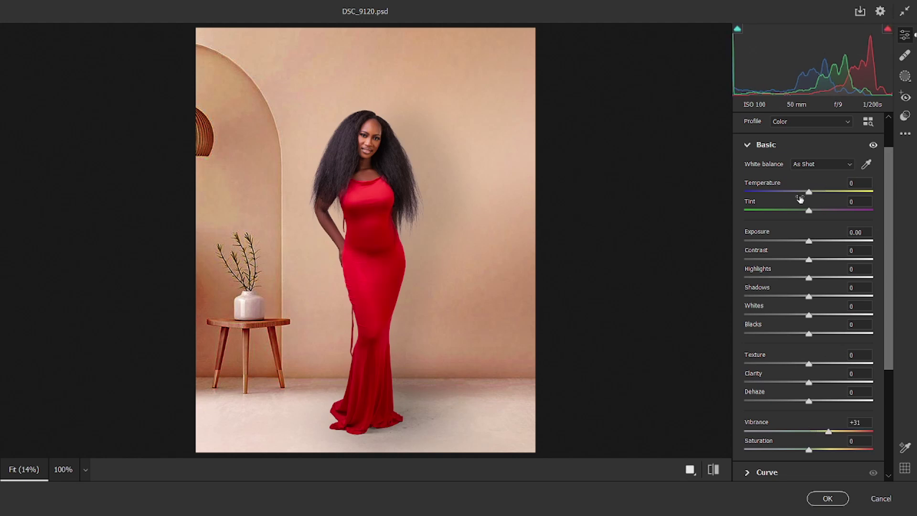
pyautogui.moveTo(813, 192); pyautogui.dragTo(815, 192)
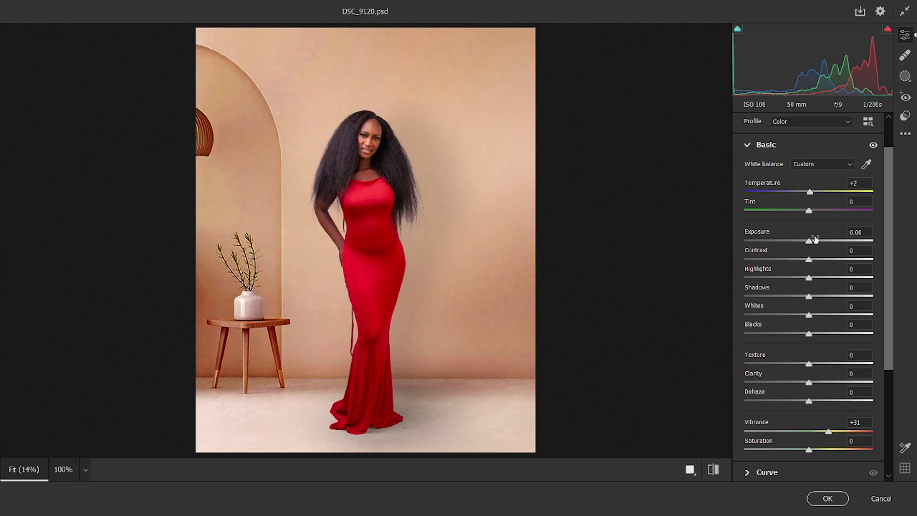
pyautogui.moveTo(792, 277)
pyautogui.mouseDown()
pyautogui.moveTo(764, 277)
pyautogui.moveTo(802, 277)
pyautogui.moveTo(780, 277)
pyautogui.moveTo(793, 277)
pyautogui.mouseUp()
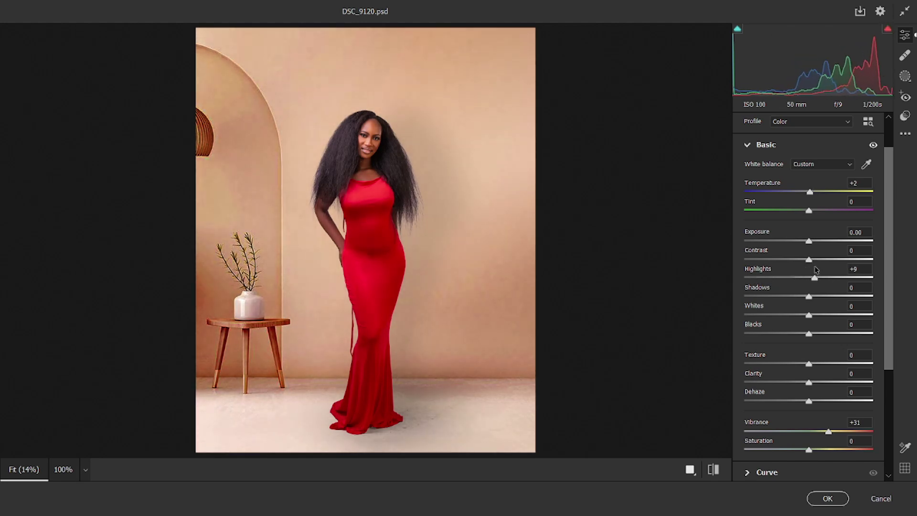
pyautogui.scroll(-5, 763, 422)
pyautogui.click(747, 448)
pyautogui.moveTo(808, 346); pyautogui.dragTo(788, 348)
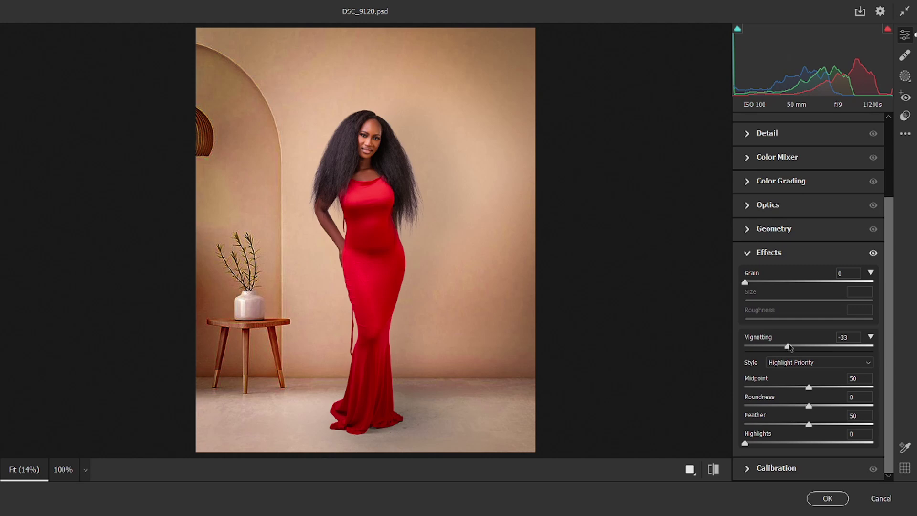
# In Color Mixer set Reds luminance -23, saturation +38 and hue +3
pyautogui.scroll(2, 784, 287)
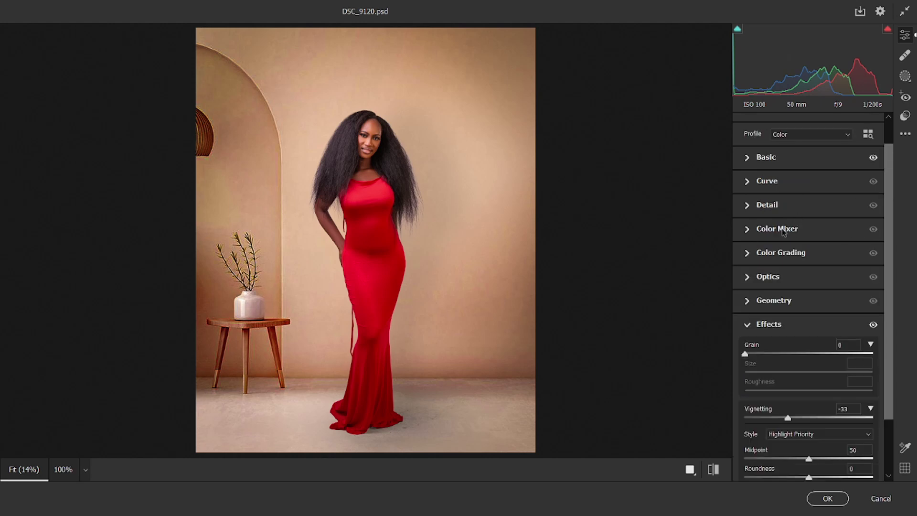
pyautogui.click(777, 229)
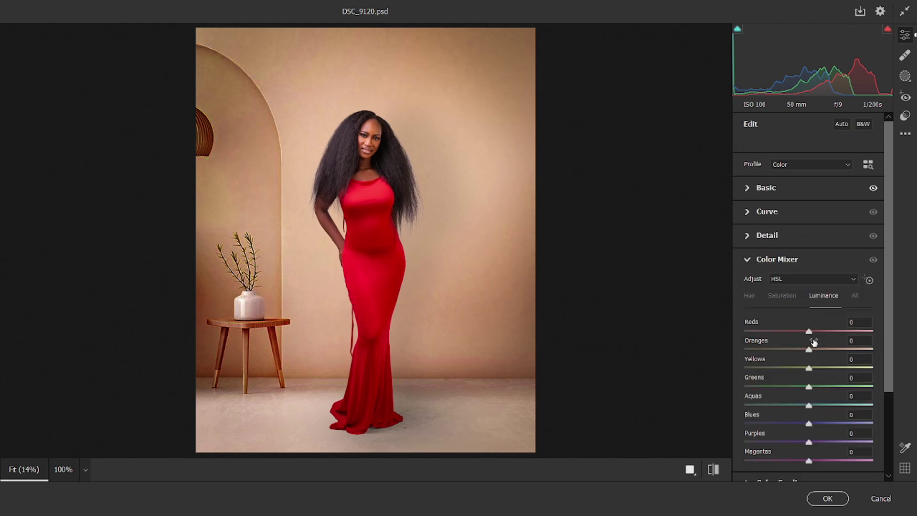
pyautogui.moveTo(803, 330); pyautogui.dragTo(794, 331)
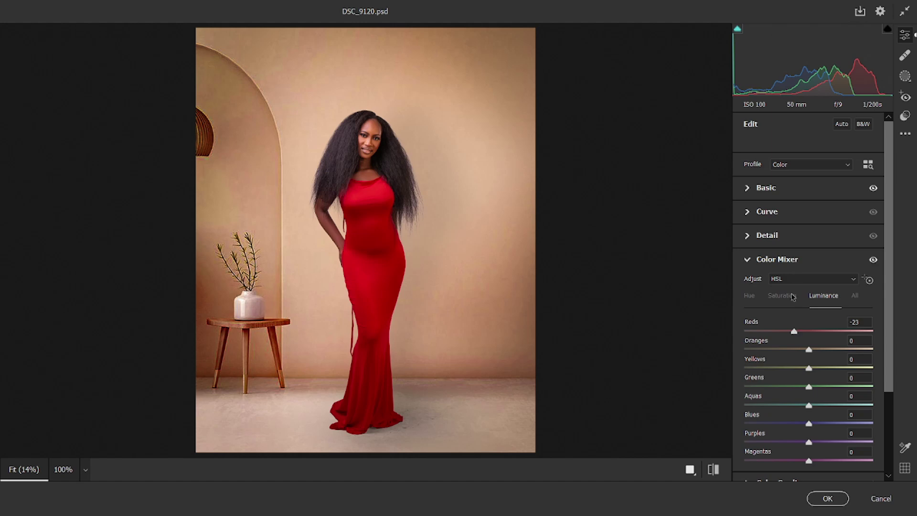
pyautogui.click(793, 297)
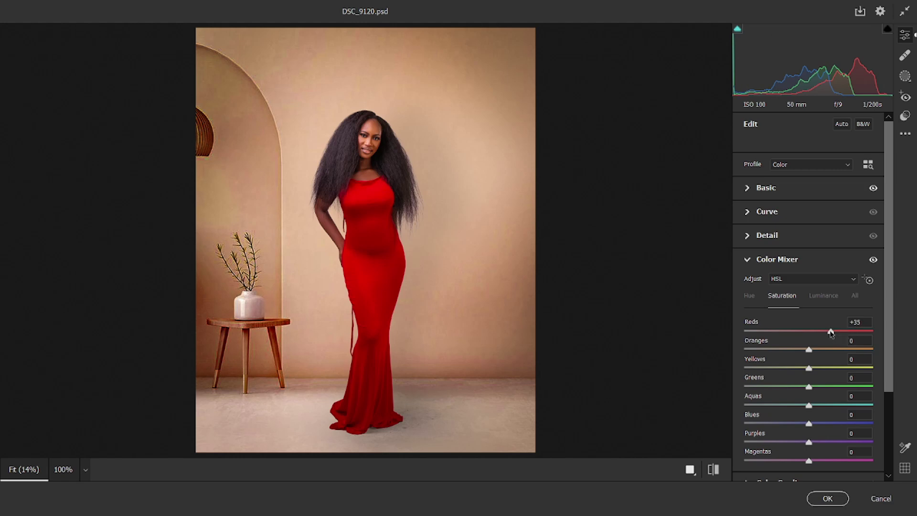
pyautogui.moveTo(830, 334); pyautogui.dragTo(834, 334)
pyautogui.click(753, 297)
pyautogui.moveTo(809, 332)
pyautogui.mouseDown()
pyautogui.moveTo(790, 332)
pyautogui.moveTo(810, 332)
pyautogui.mouseUp()
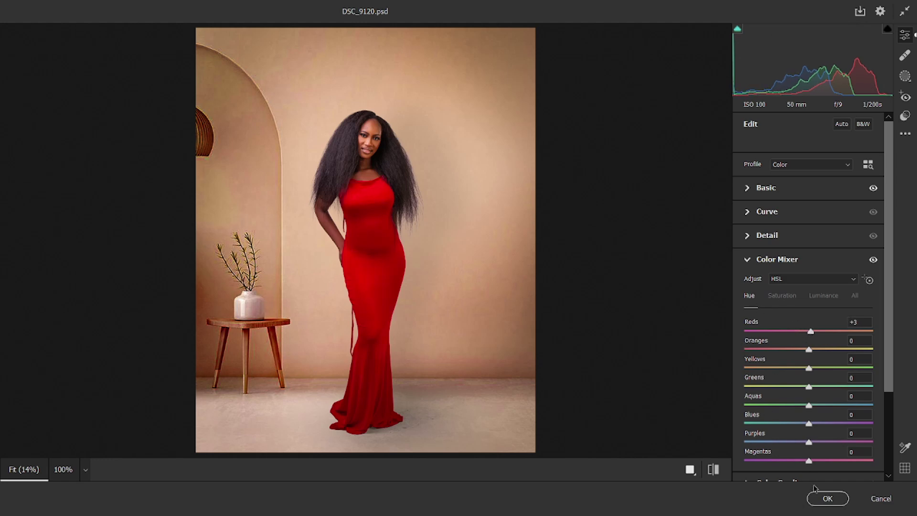
# Apply the Camera Raw colour grade to the composite
pyautogui.click(827, 499)
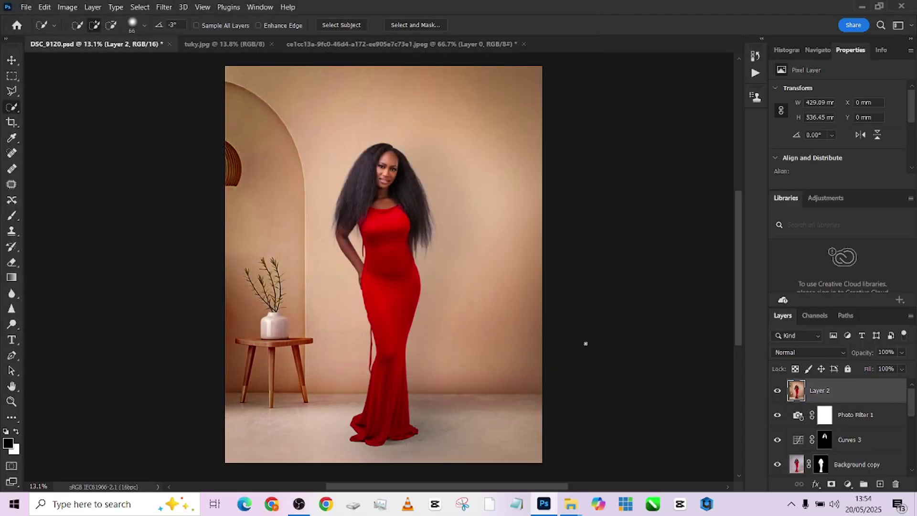
pyautogui.hscroll(2, 596, 344)
pyautogui.scroll(-1, 596, 345)
pyautogui.scroll(-3, 831, 425)
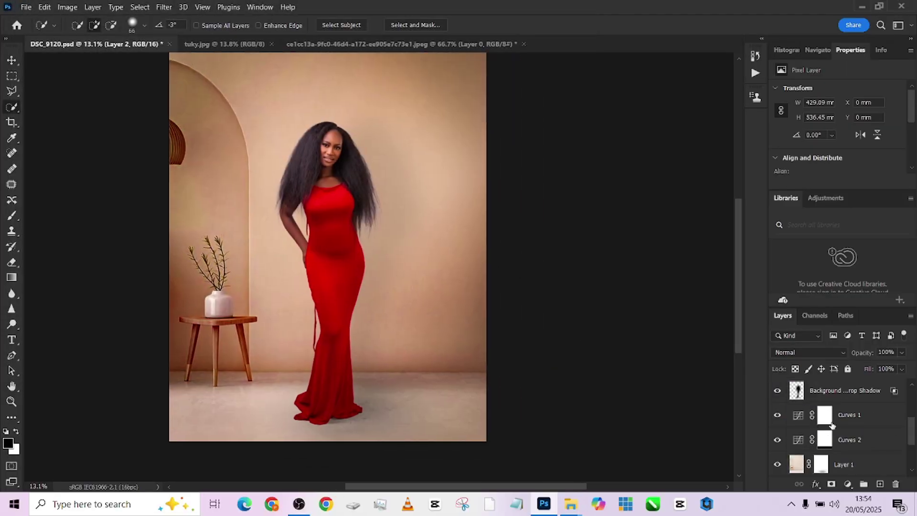
pyautogui.scroll(-3, 832, 425)
# Flatten all layers into a single Background layer and save the document
pyautogui.rightClick(849, 464)
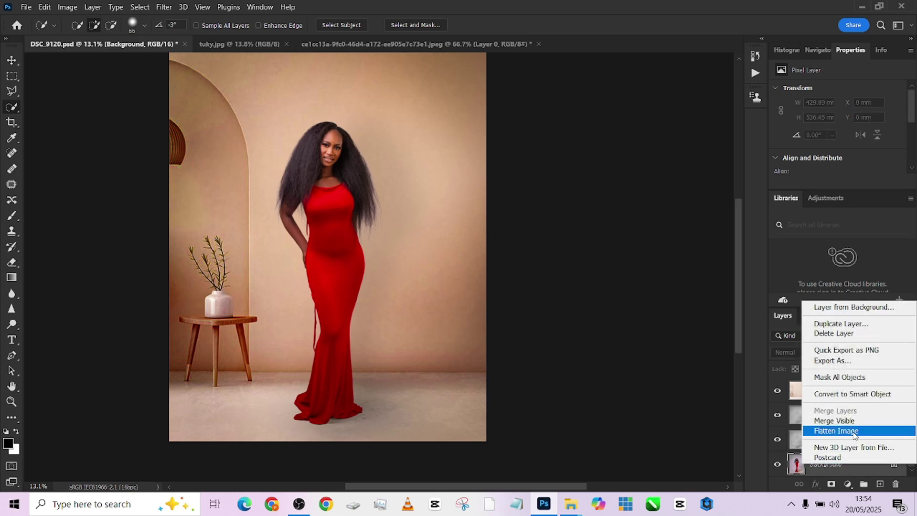
pyautogui.click(854, 432)
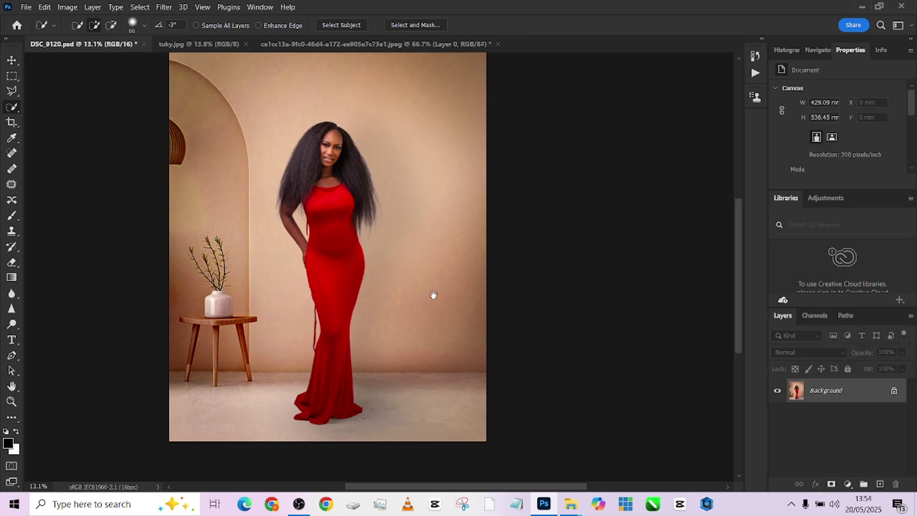
pyautogui.moveTo(434, 297); pyautogui.dragTo(458, 300)
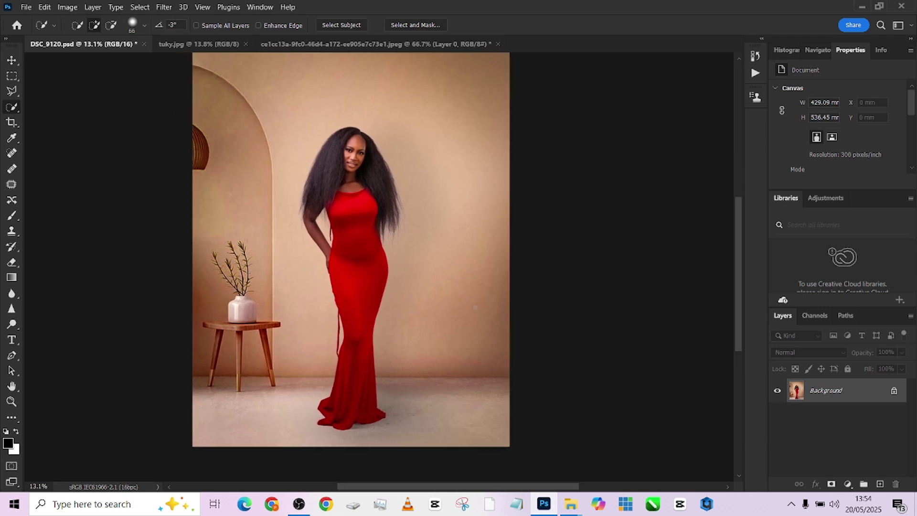
pyautogui.hotkey('ctrl', 's')
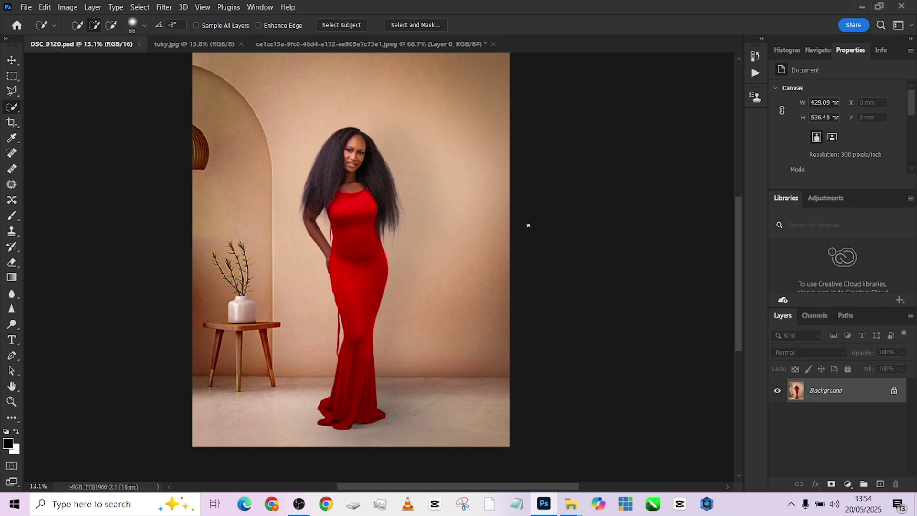
# Run the Done4U Retouch action from the Done4U set, accepting the 4-pixel Gaussian Blur
pyautogui.click(754, 74)
pyautogui.scroll(1, 658, 90)
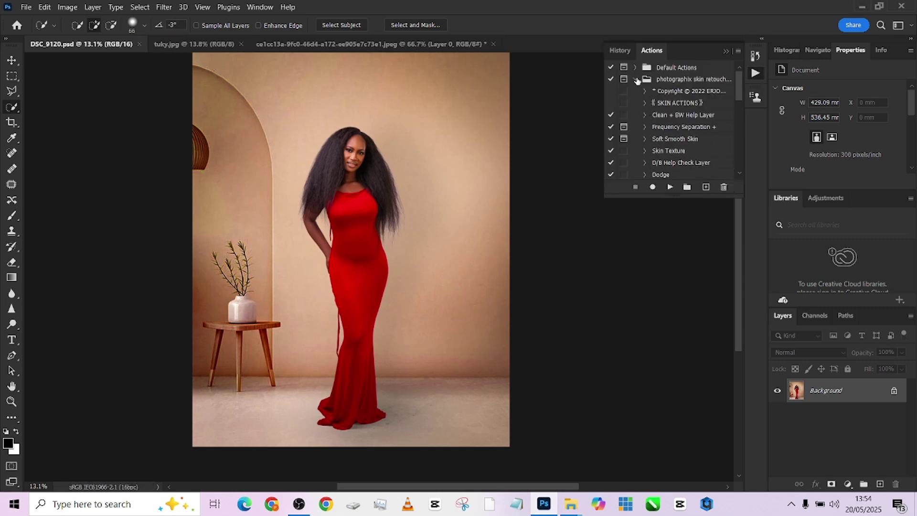
pyautogui.click(636, 79)
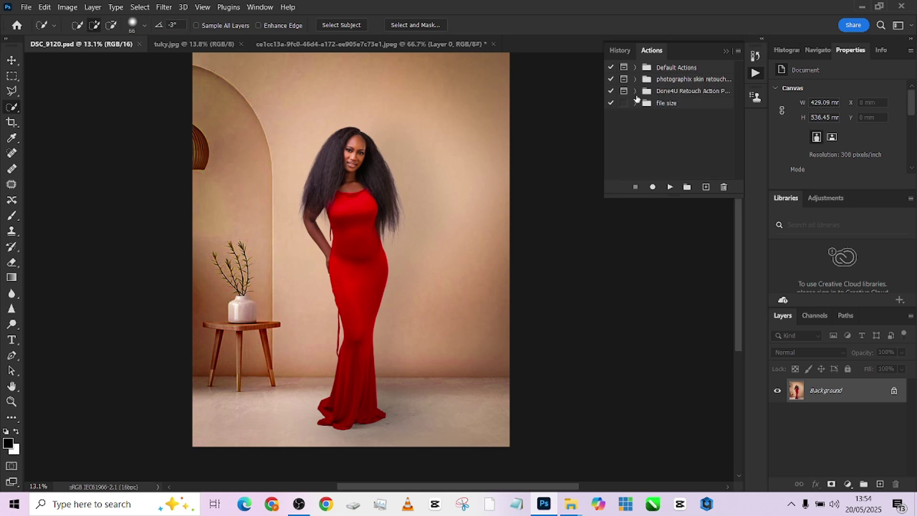
pyautogui.click(636, 92)
pyautogui.click(661, 104)
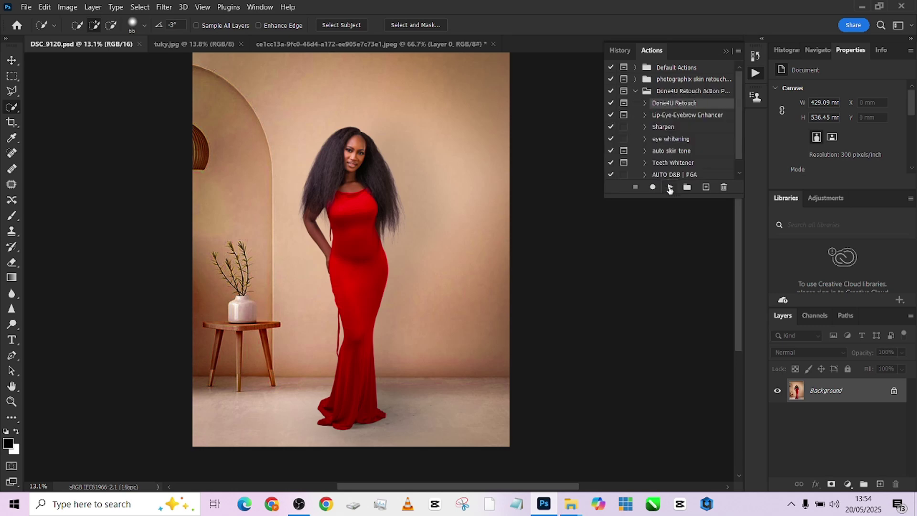
pyautogui.click(670, 187)
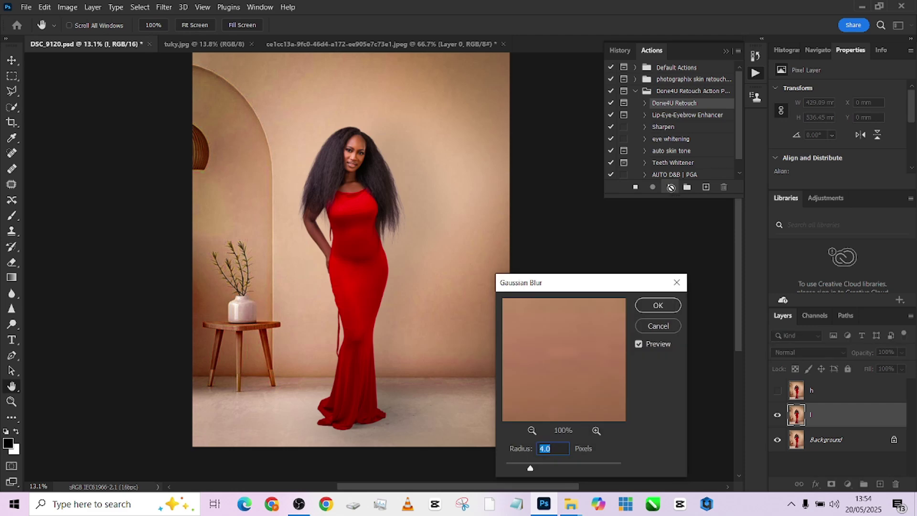
pyautogui.click(662, 305)
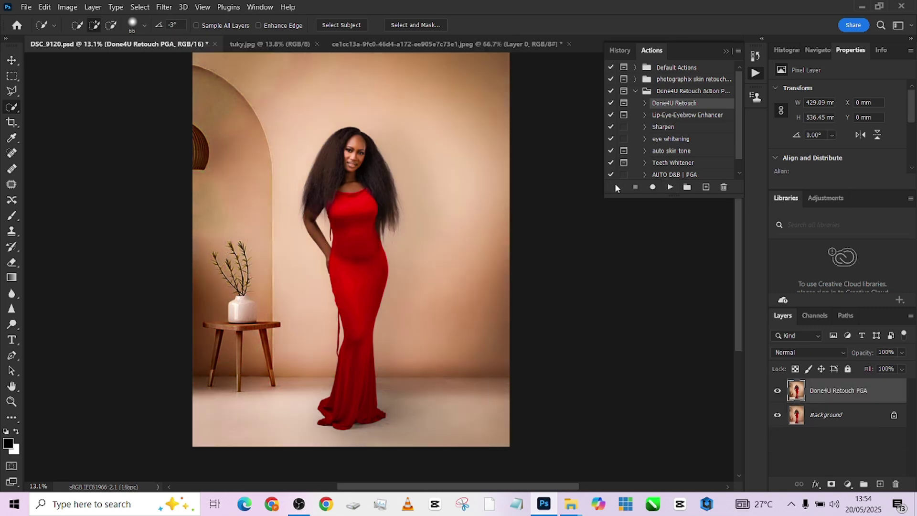
# Set the retouch layer's opacity to 40%, compare it, and flatten the image
pyautogui.scroll(2, 374, 188)
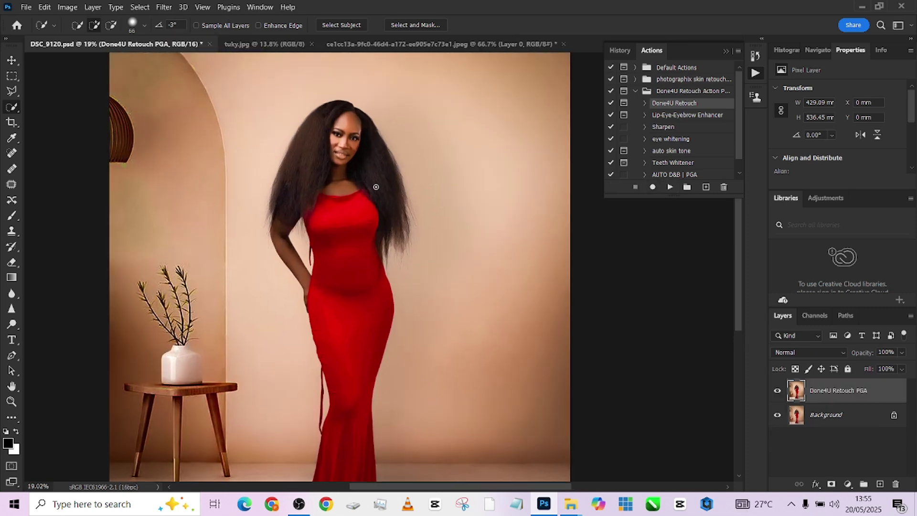
pyautogui.scroll(-1, 376, 187)
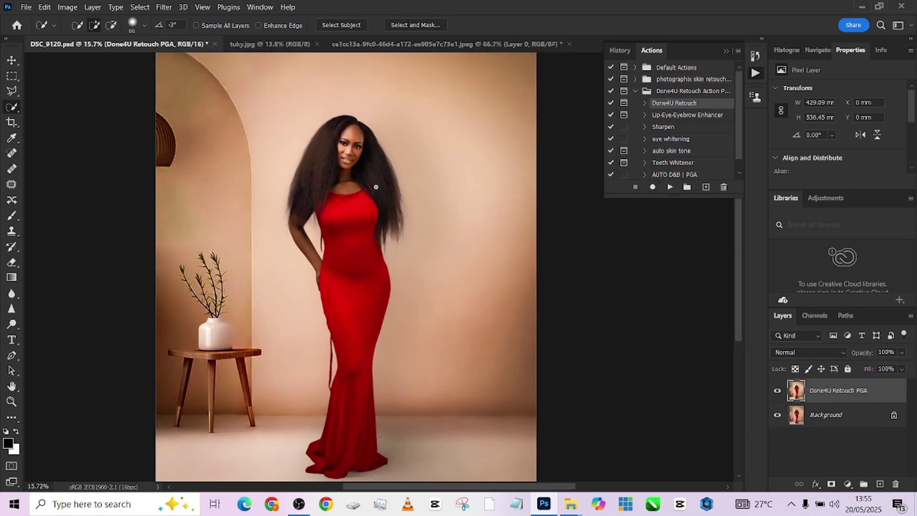
pyautogui.click(902, 352)
pyautogui.moveTo(887, 363); pyautogui.dragTo(880, 368)
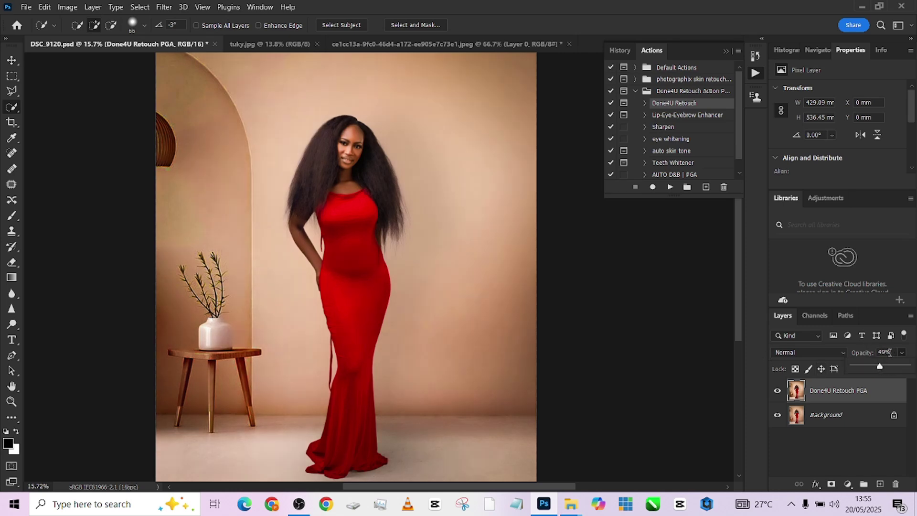
pyautogui.click(887, 353)
pyautogui.write('40')
pyautogui.press('Return')
pyautogui.click(778, 390)
pyautogui.click(778, 391)
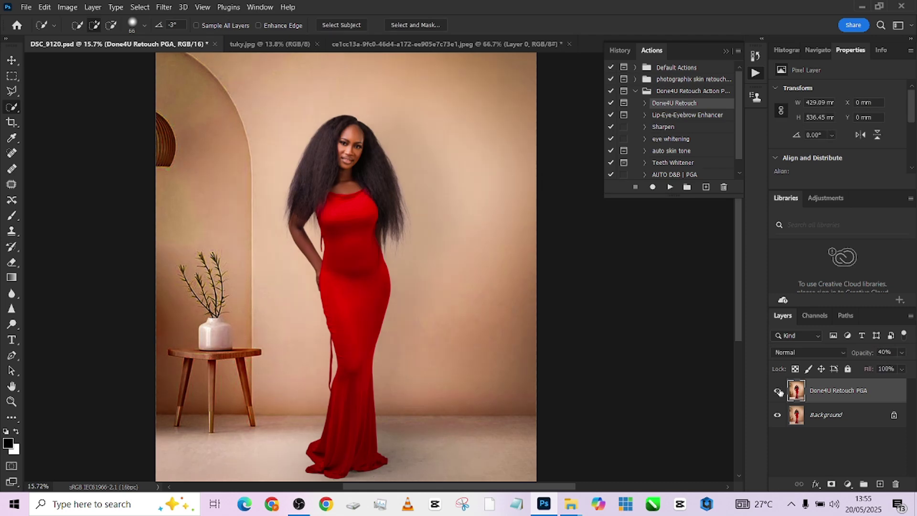
pyautogui.rightClick(849, 423)
pyautogui.click(836, 386)
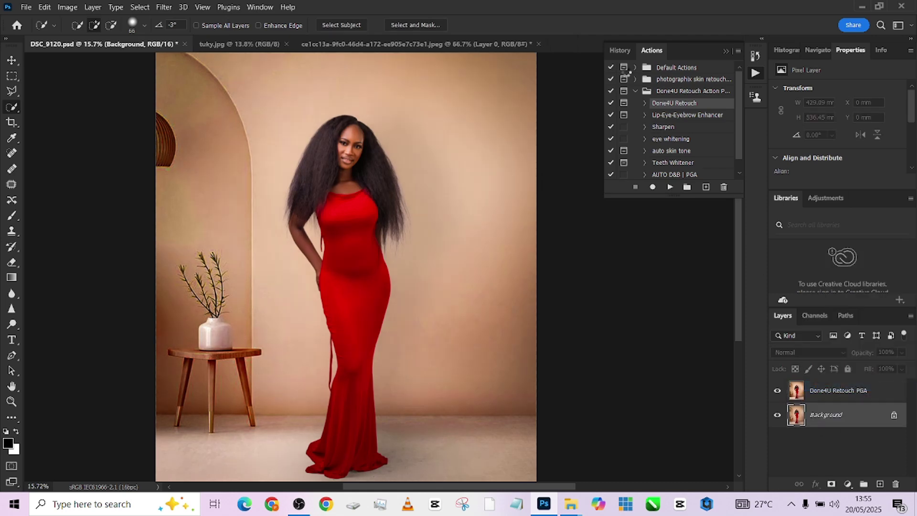
pyautogui.click(620, 50)
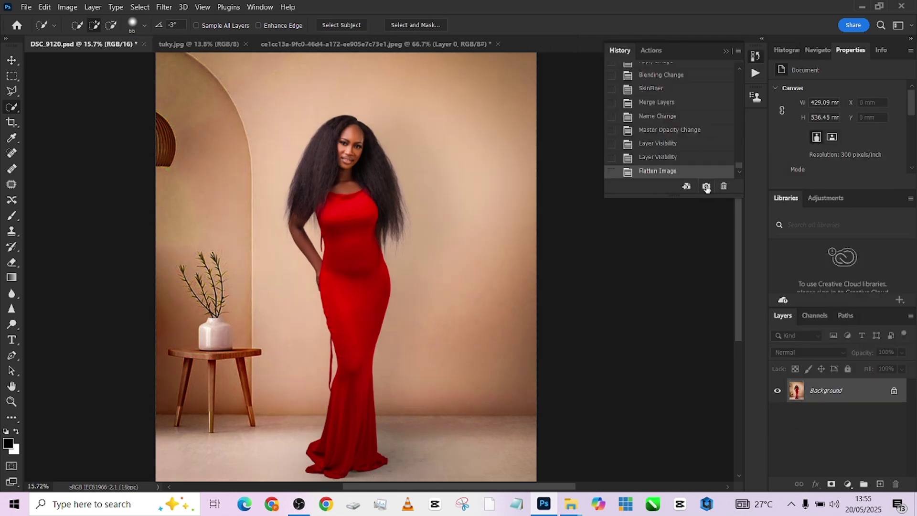
pyautogui.scroll(-1, 443, 197)
pyautogui.scroll(-1, 444, 197)
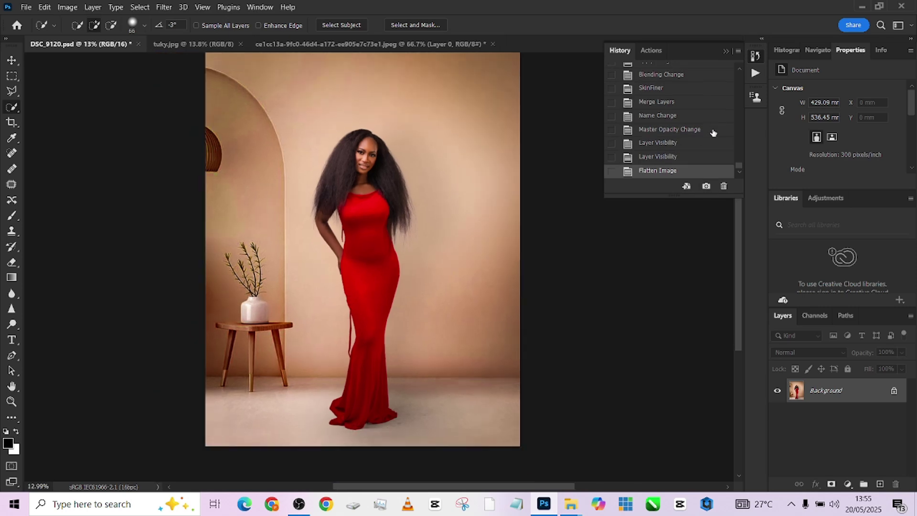
pyautogui.moveTo(736, 169); pyautogui.dragTo(741, 79)
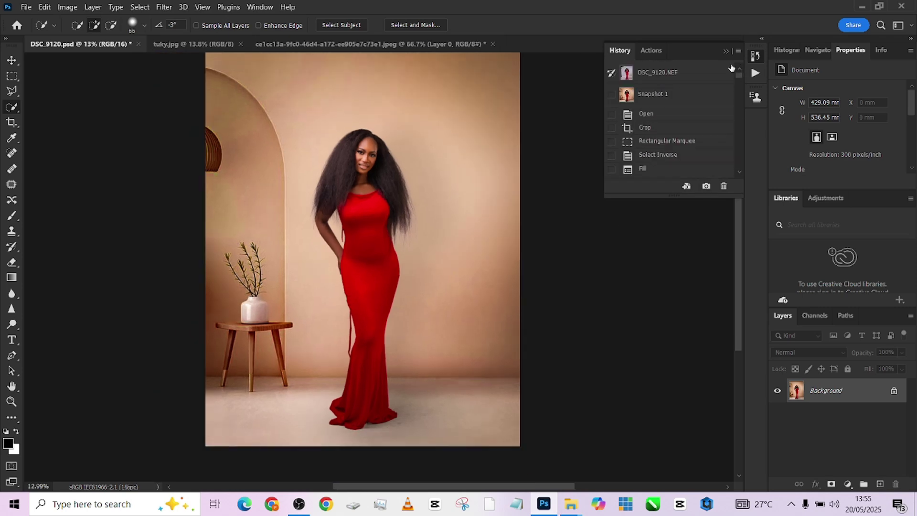
pyautogui.click(688, 73)
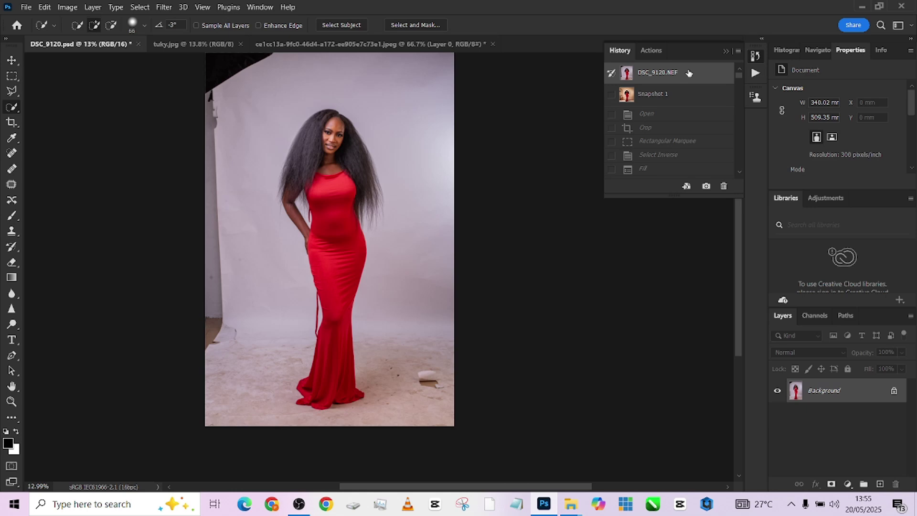
pyautogui.click(673, 95)
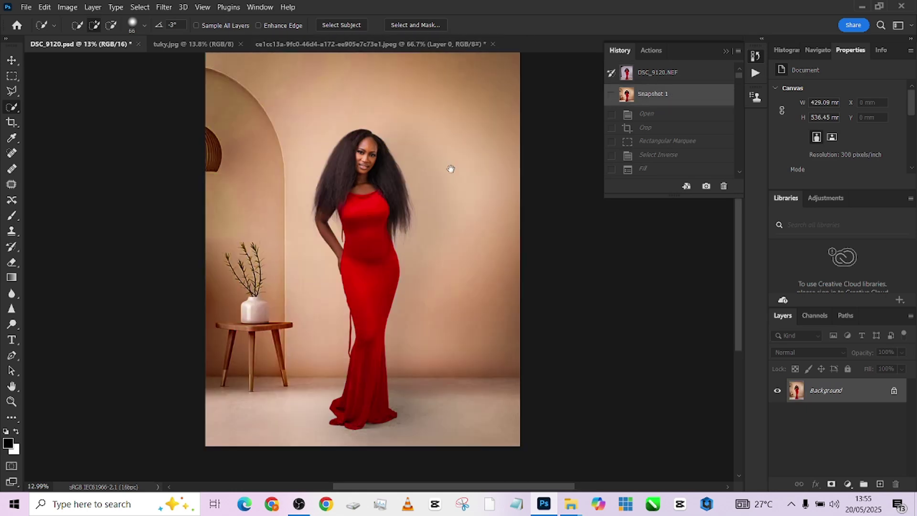
pyautogui.moveTo(449, 172); pyautogui.dragTo(457, 188)
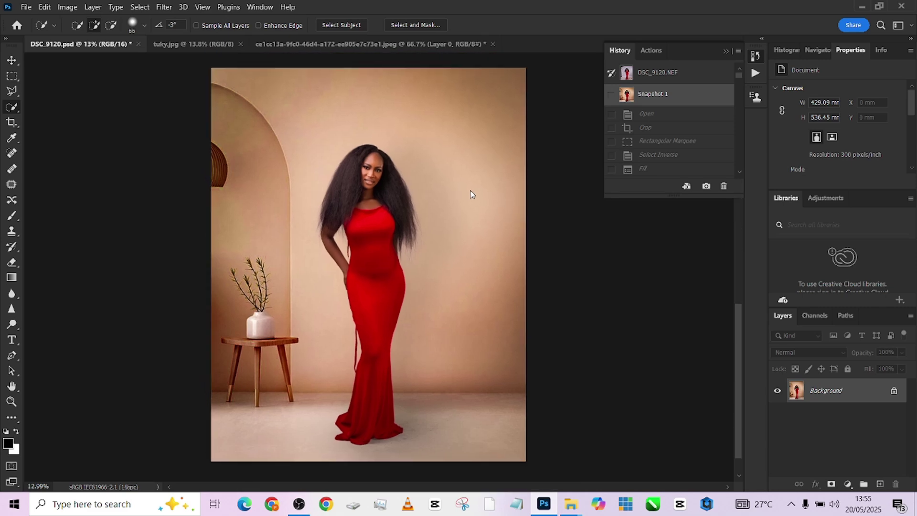